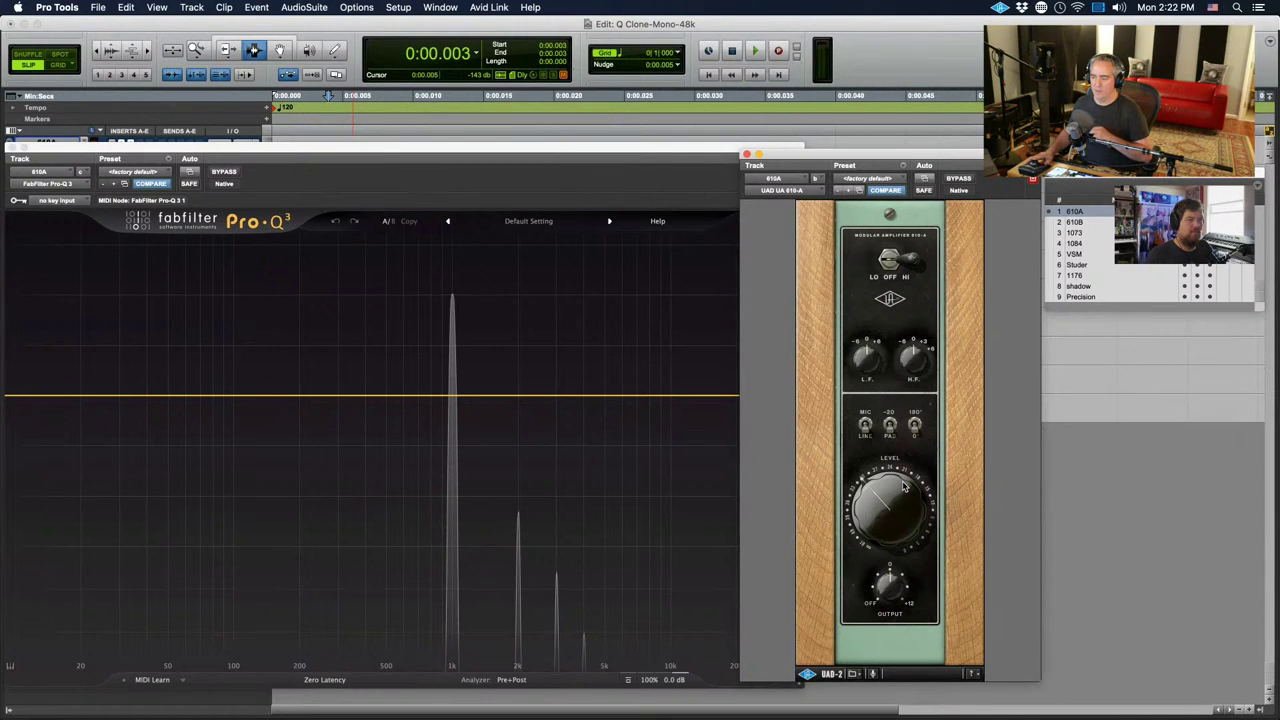
# - Raise the Level on the UA 610-A and, in the 610B window configuration, on the UA 610-B to compare their harmonics
pyautogui.moveTo(903, 487); pyautogui.dragTo(905, 472)
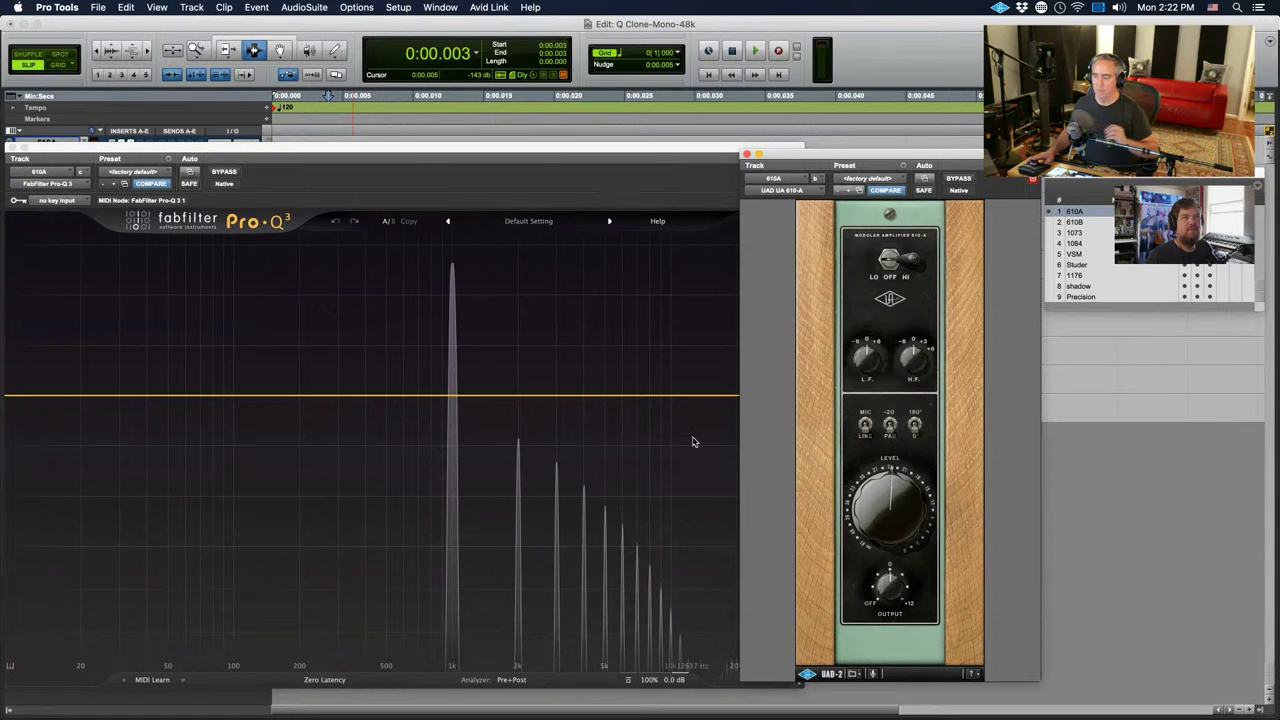
pyautogui.press(';')
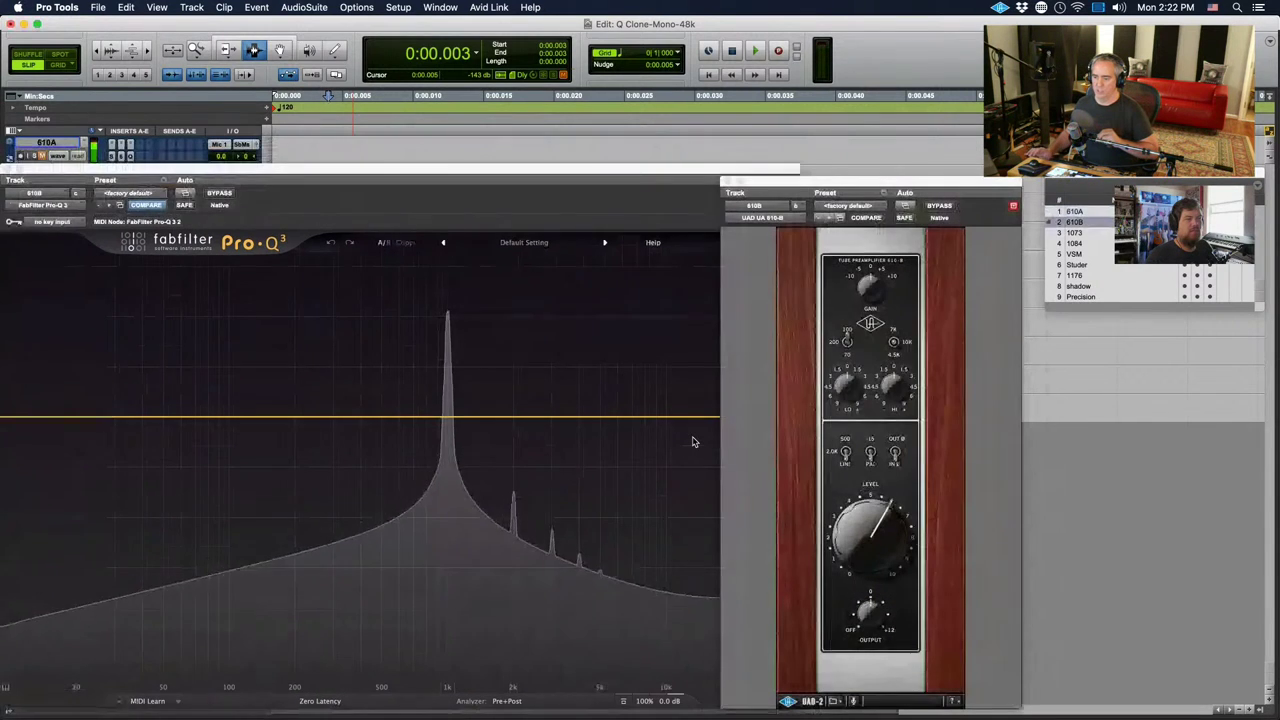
pyautogui.moveTo(896, 524); pyautogui.dragTo(899, 524)
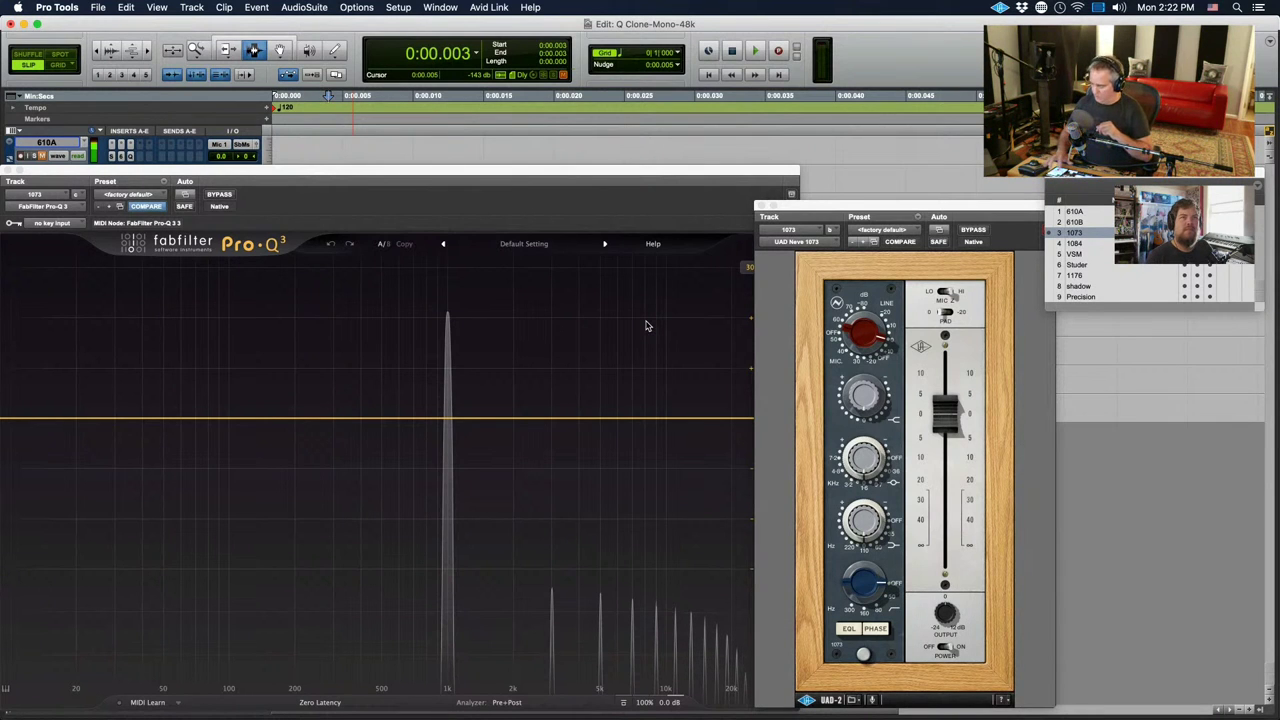
# - Compare the 1084 and 610B window configurations, and adjust the red input gain knob on the Neve 1073
pyautogui.hotkey('ctrl', ';')
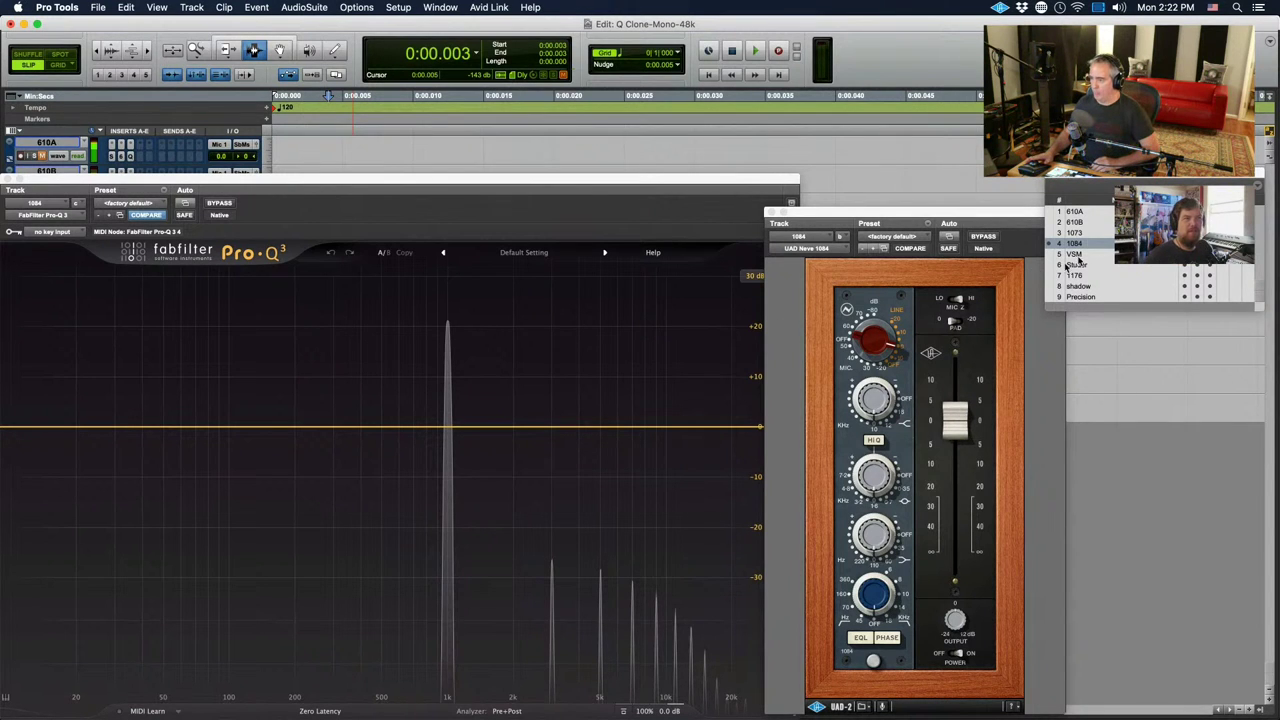
pyautogui.click(1077, 224)
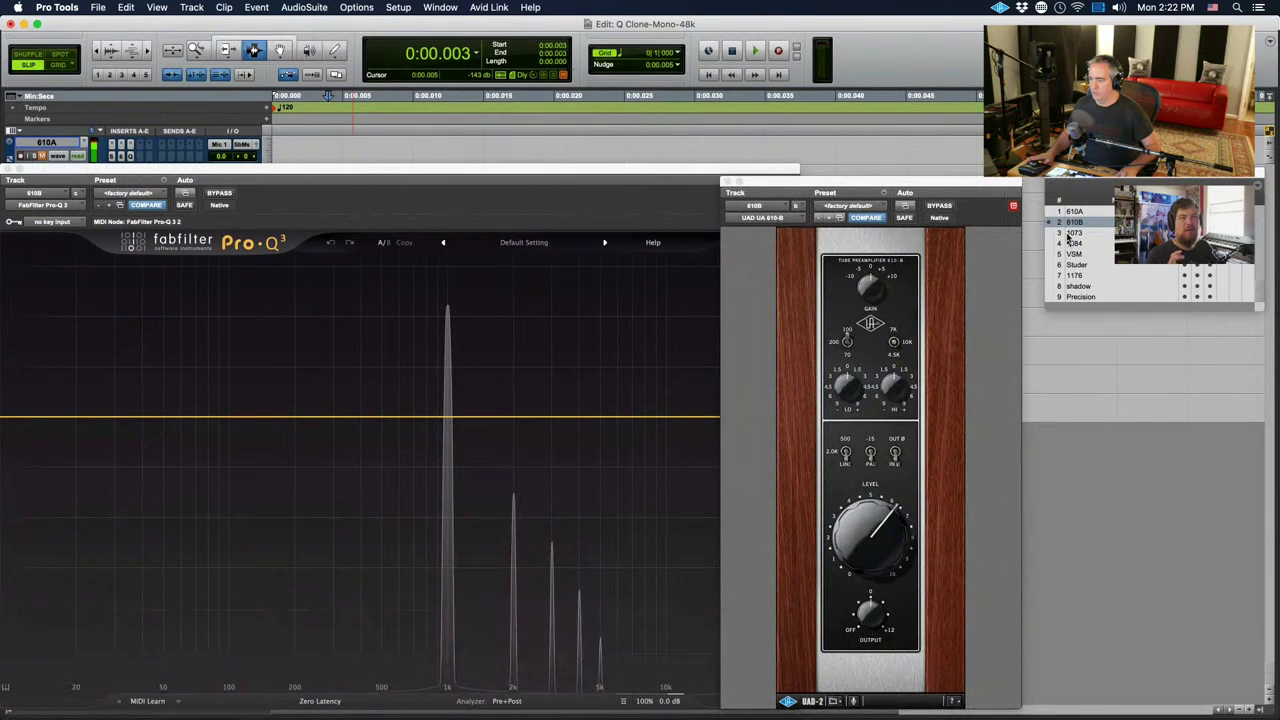
pyautogui.click(1073, 233)
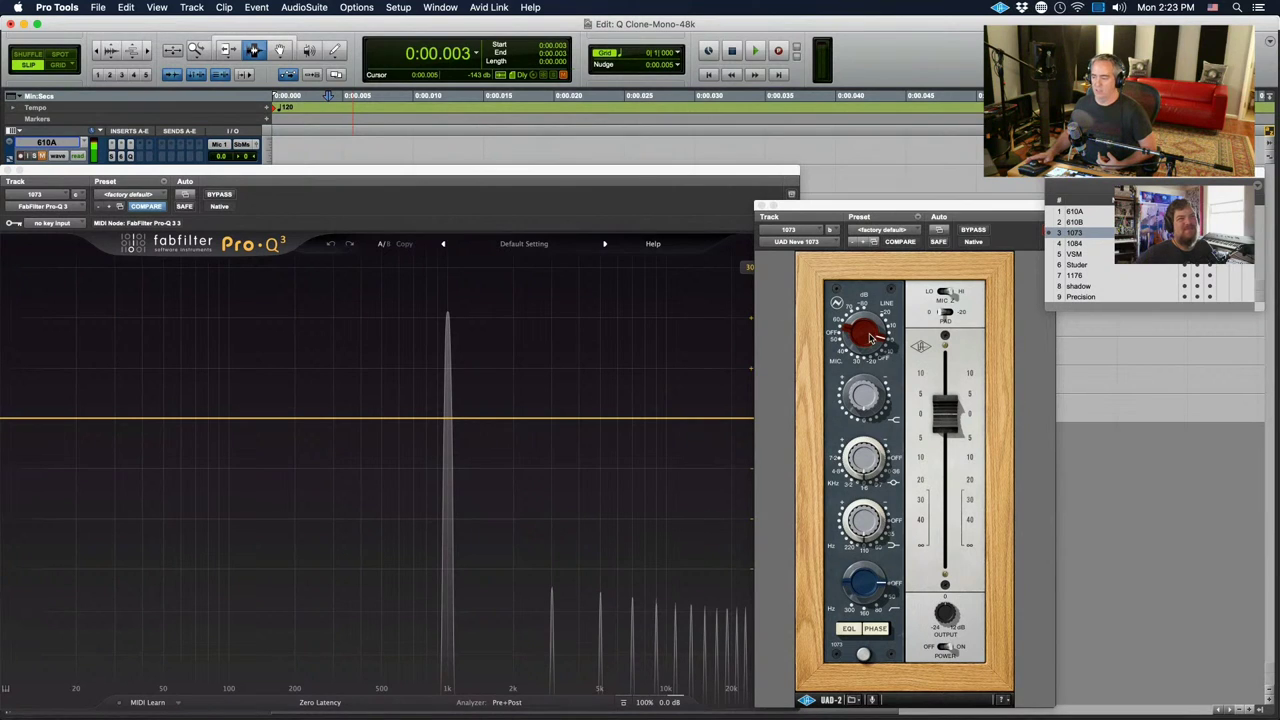
pyautogui.click(870, 338)
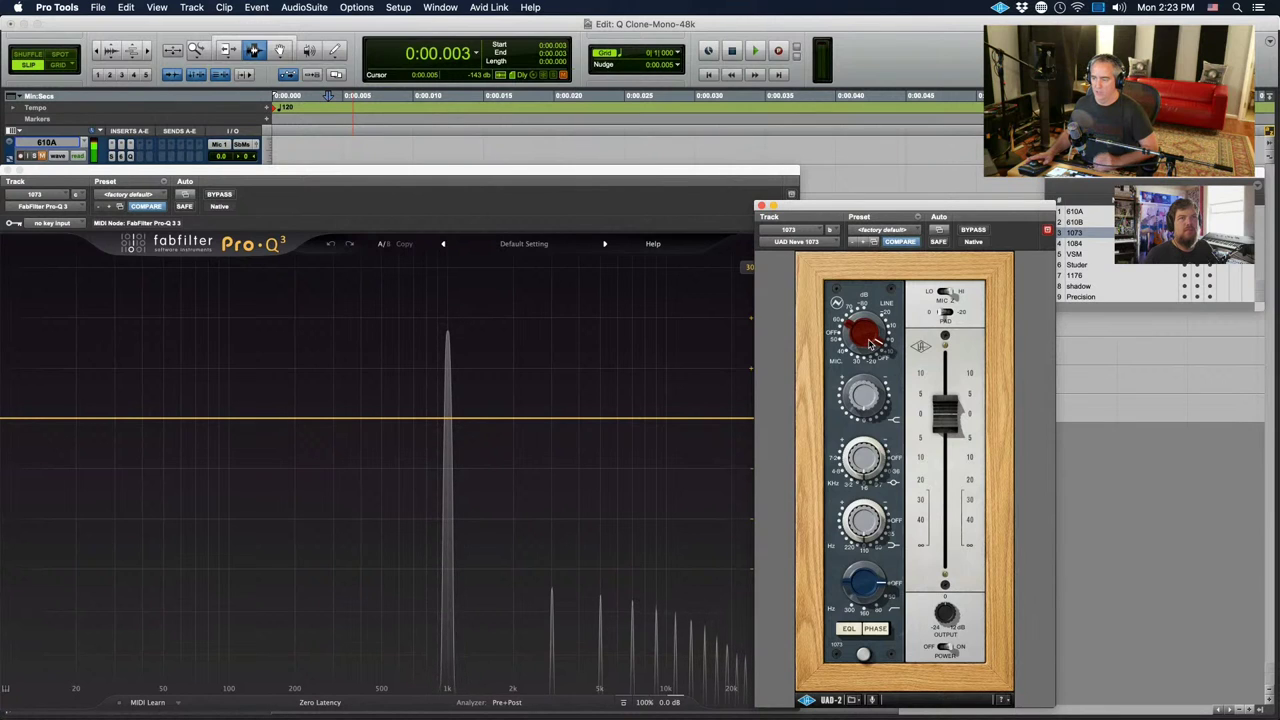
pyautogui.moveTo(873, 343); pyautogui.dragTo(868, 390)
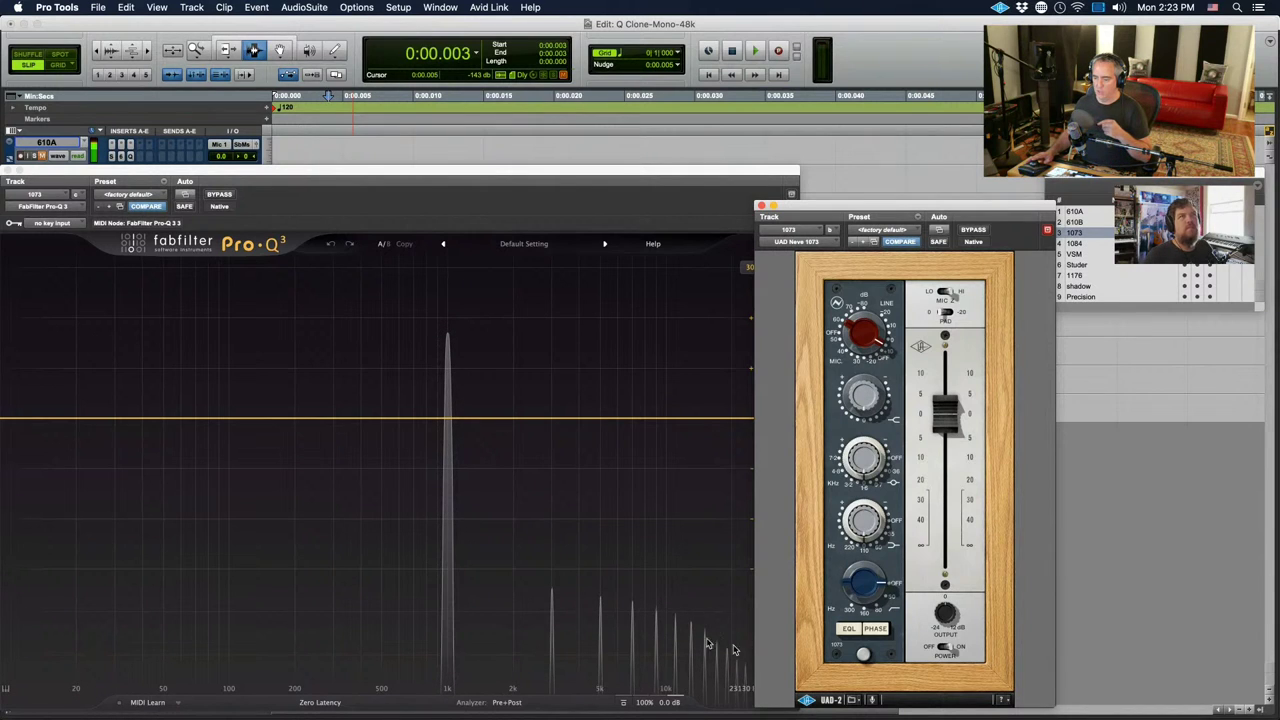
# - Compare the harmonic spectra of the Neve 1084 and 1073 window configurations, and view the VSM configuration
pyautogui.click(1078, 244)
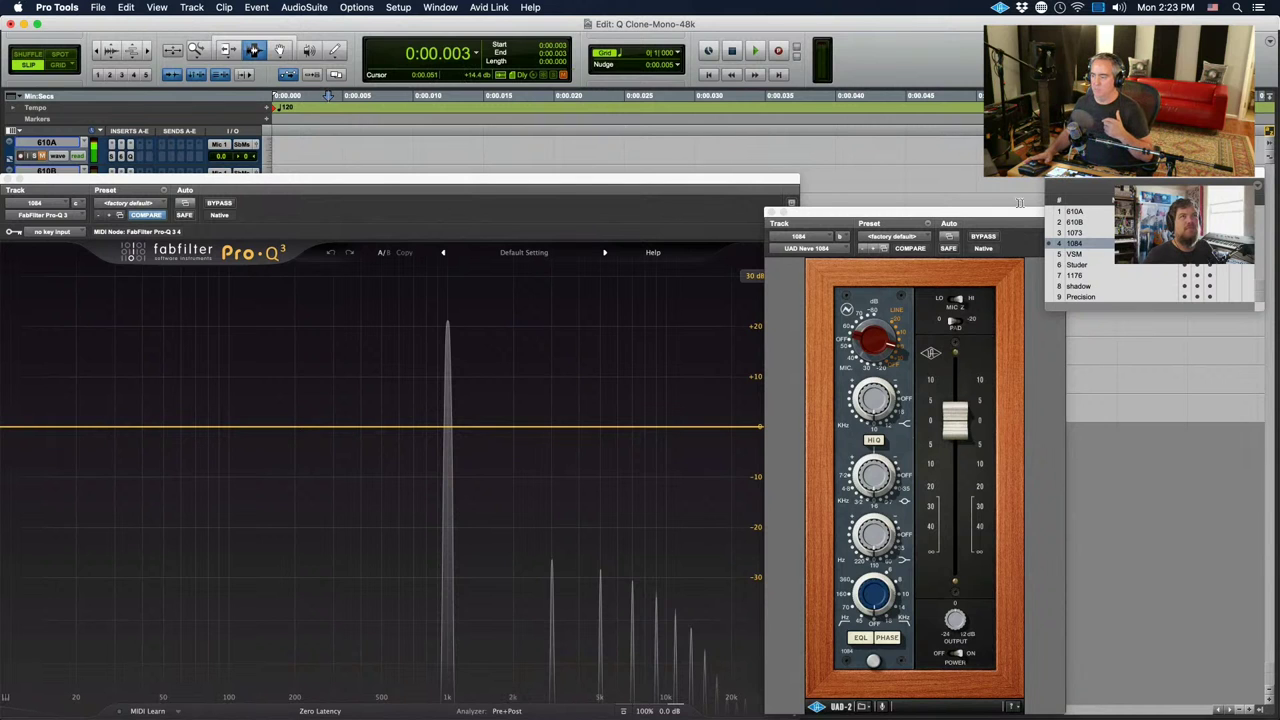
pyautogui.click(1073, 233)
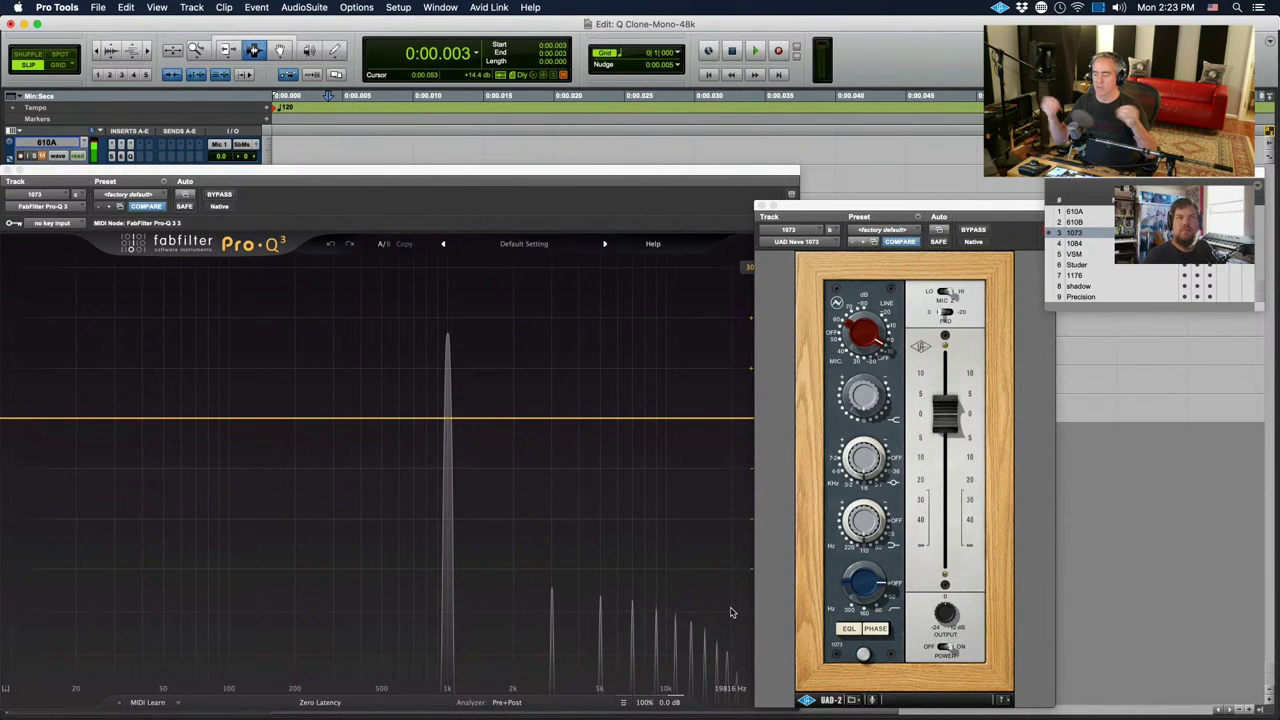
pyautogui.click(1082, 245)
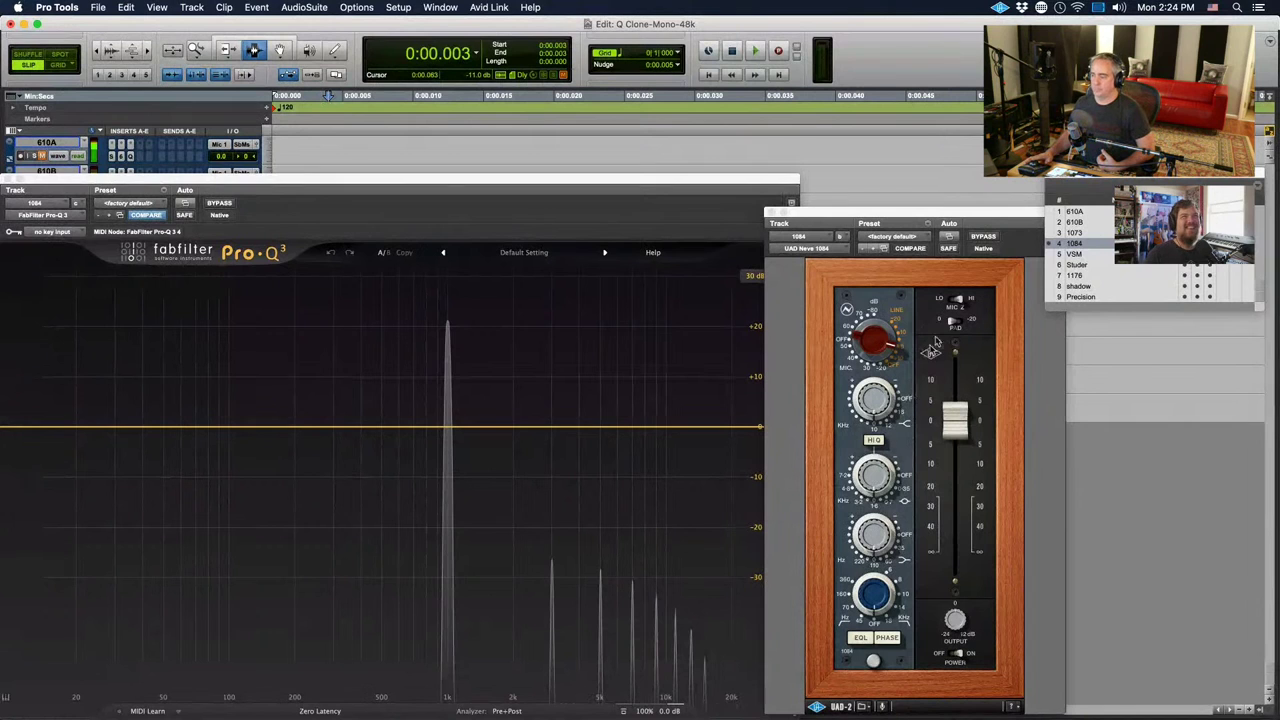
pyautogui.click(1086, 254)
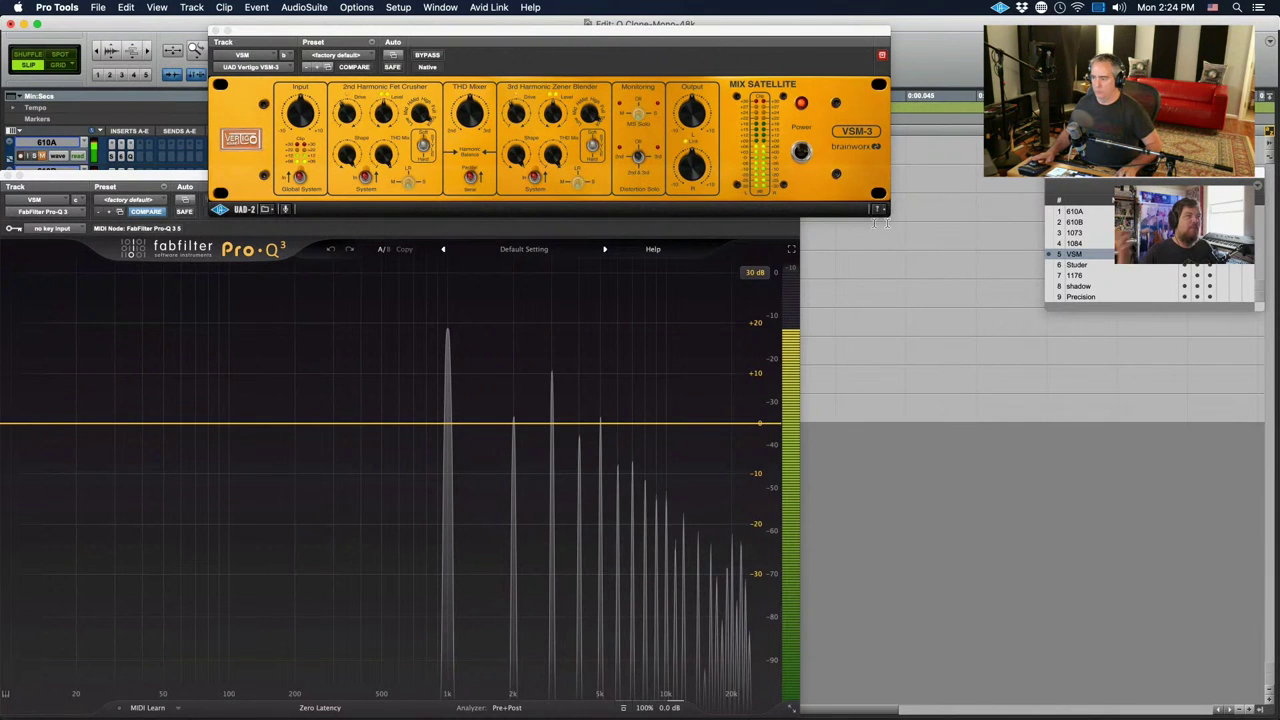
# - Recall the Precision window configuration, check the Enhancer Hz with Effect at 0%, and set its Effect to 51%
pyautogui.click(1083, 297)
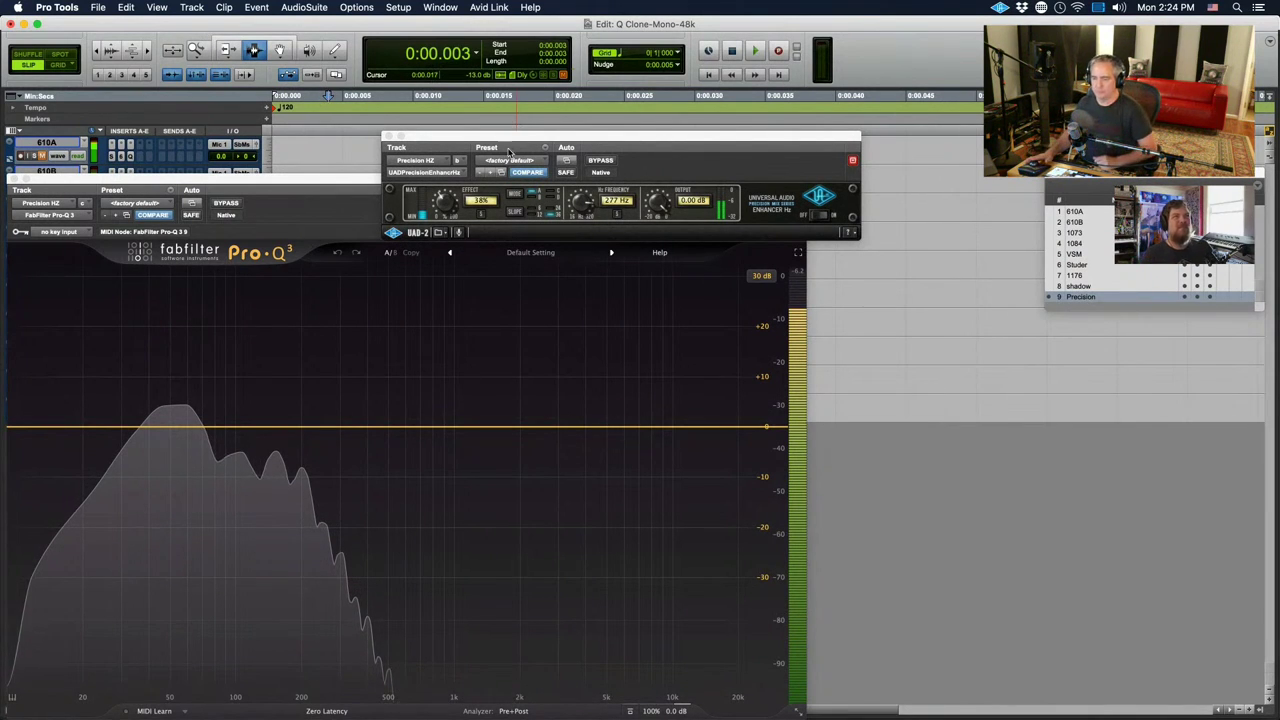
pyautogui.moveTo(444, 202); pyautogui.dragTo(449, 277)
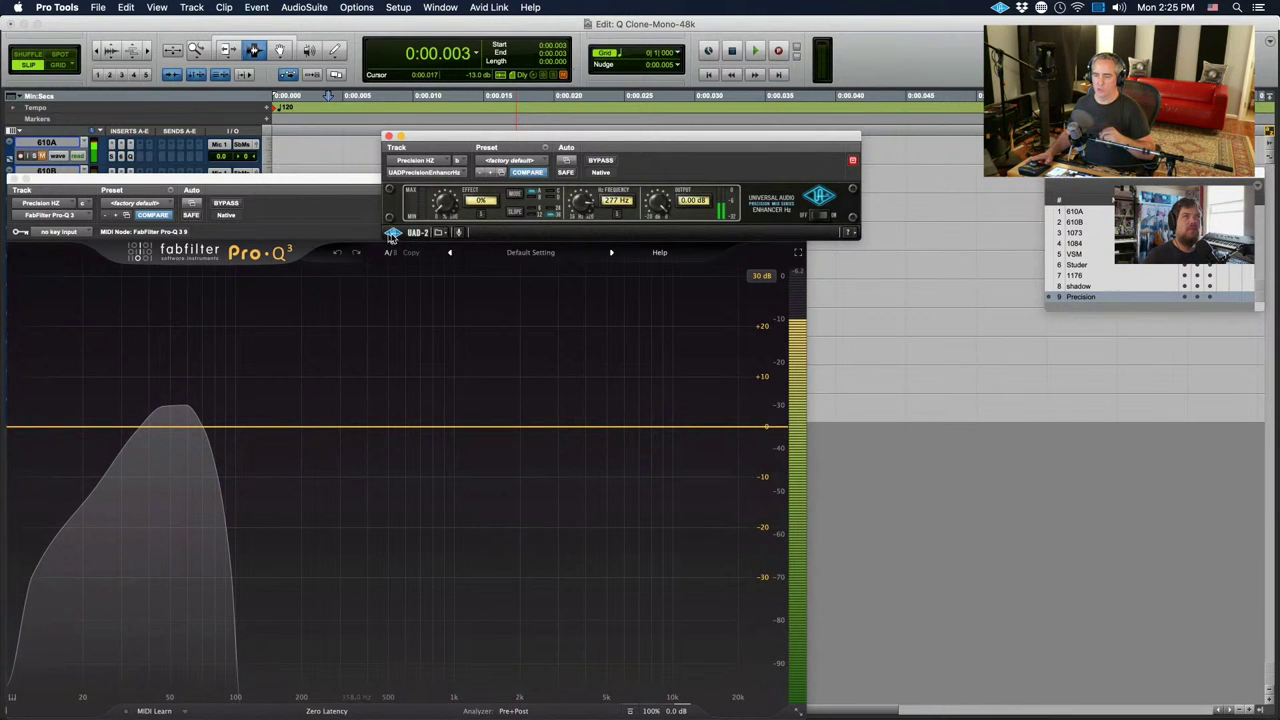
pyautogui.moveTo(444, 205); pyautogui.dragTo(494, 205)
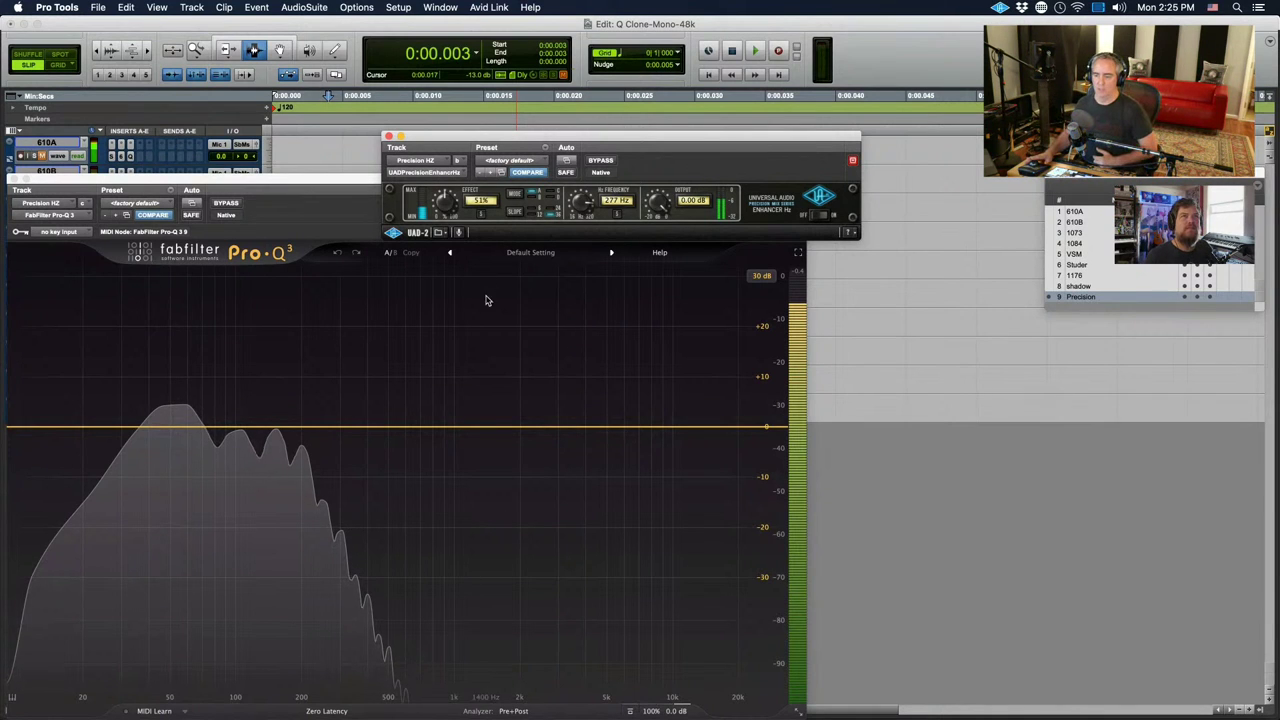
pyautogui.moveTo(442, 205)
pyautogui.mouseDown()
pyautogui.moveTo(440, 232)
pyautogui.moveTo(437, 204)
pyautogui.mouseUp()
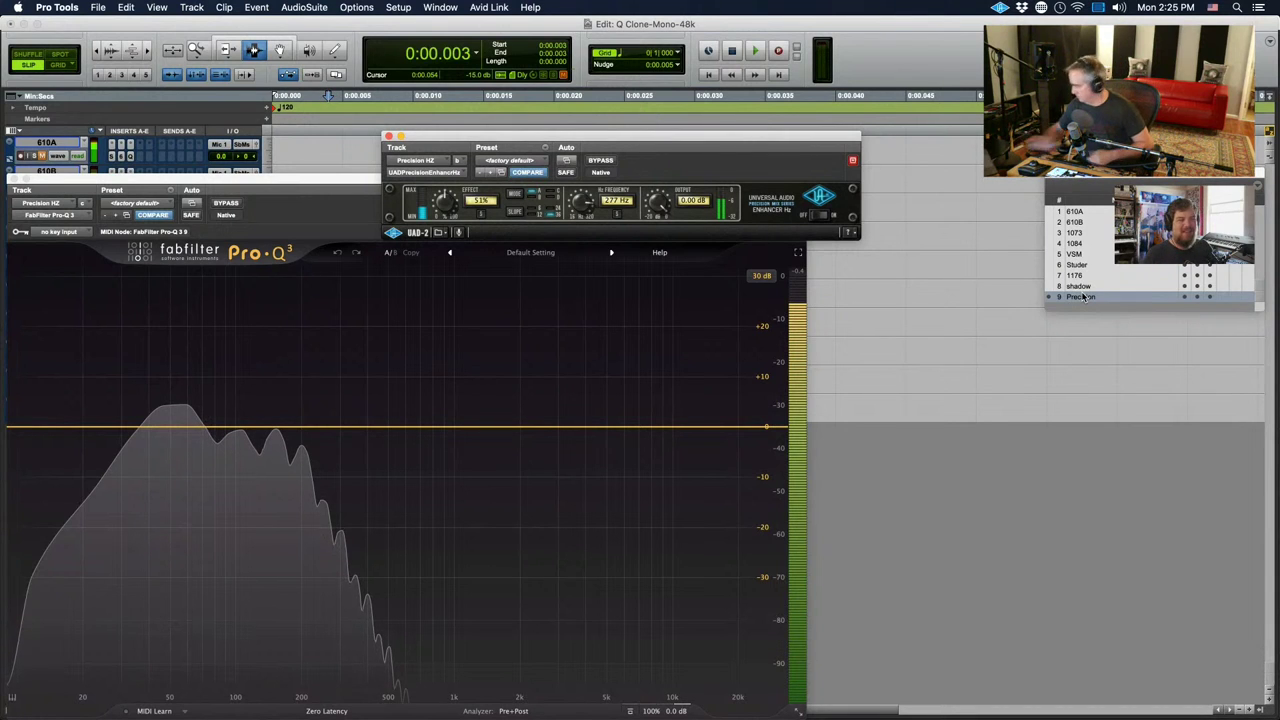
# - Return to the 1073 window configuration to view its harmonic spectrum
pyautogui.press('super+w')
pyautogui.click(1072, 232)
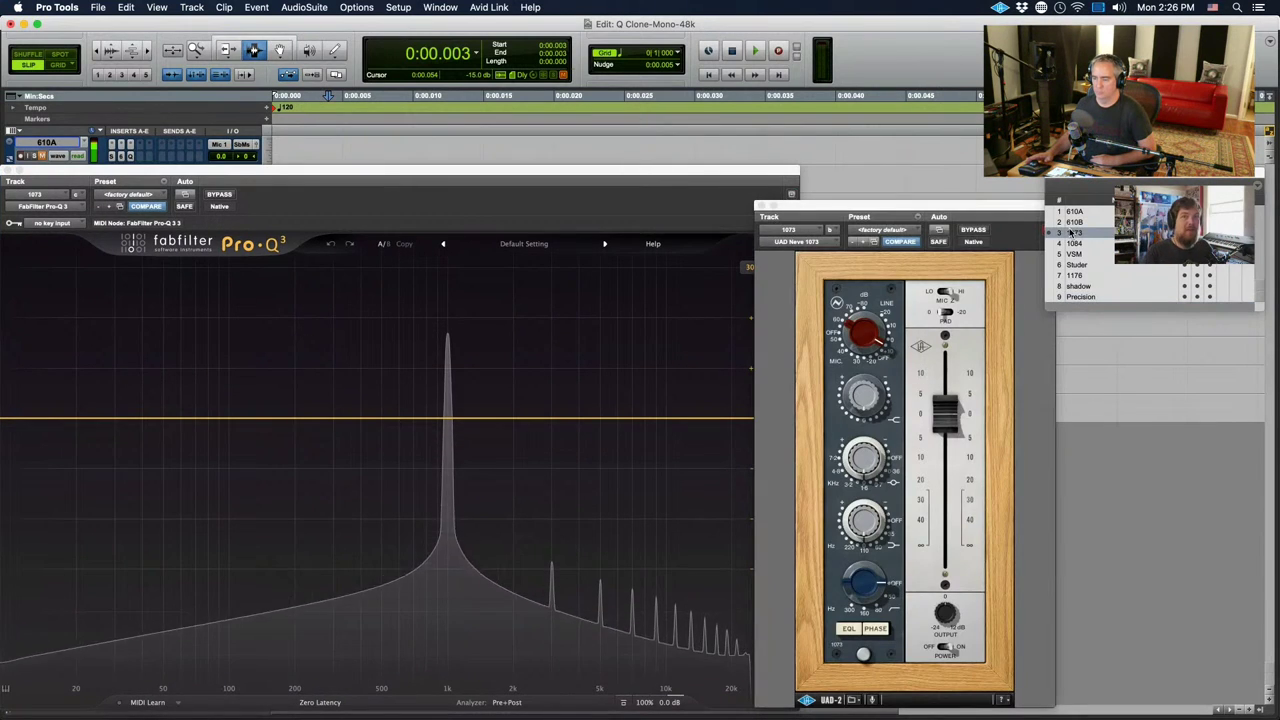
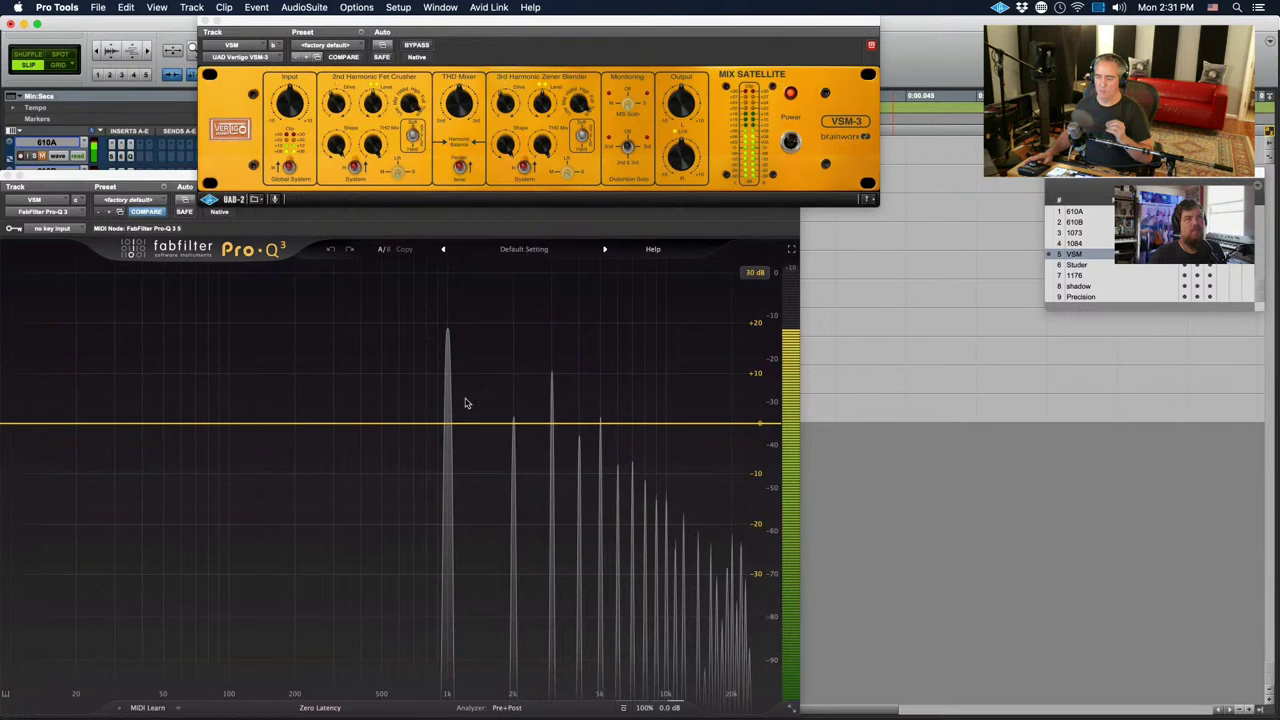
# - Adjust the THD Mixer on the Vertigo VSM-3 to change the balance between 2nd and 3rd harmonics
pyautogui.click(458, 107)
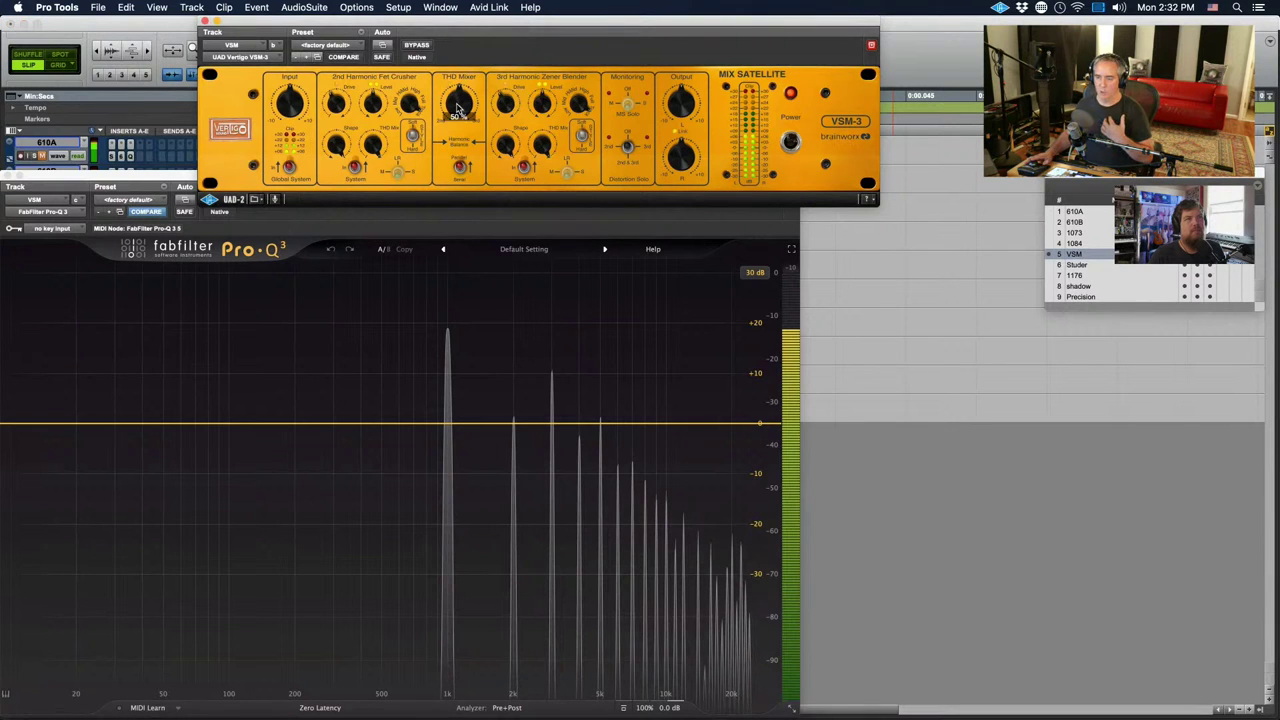
pyautogui.moveTo(458, 107); pyautogui.dragTo(448, 138)
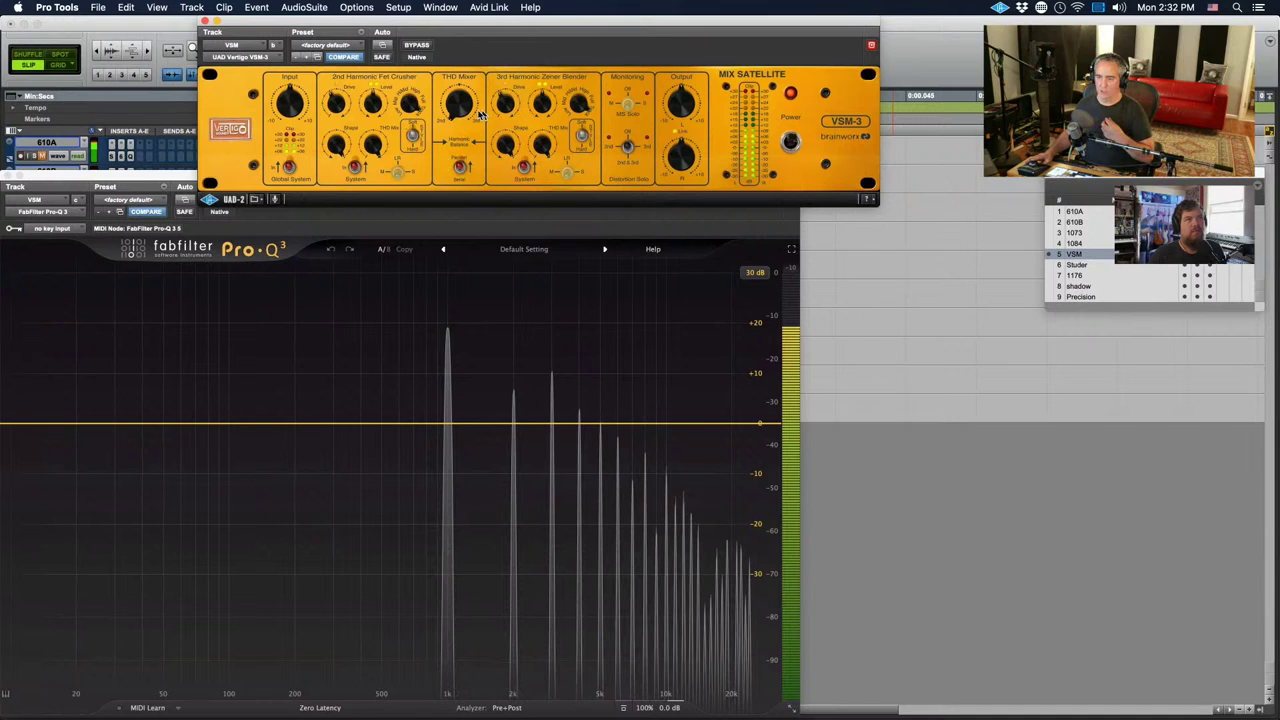
pyautogui.moveTo(458, 108); pyautogui.dragTo(463, 134)
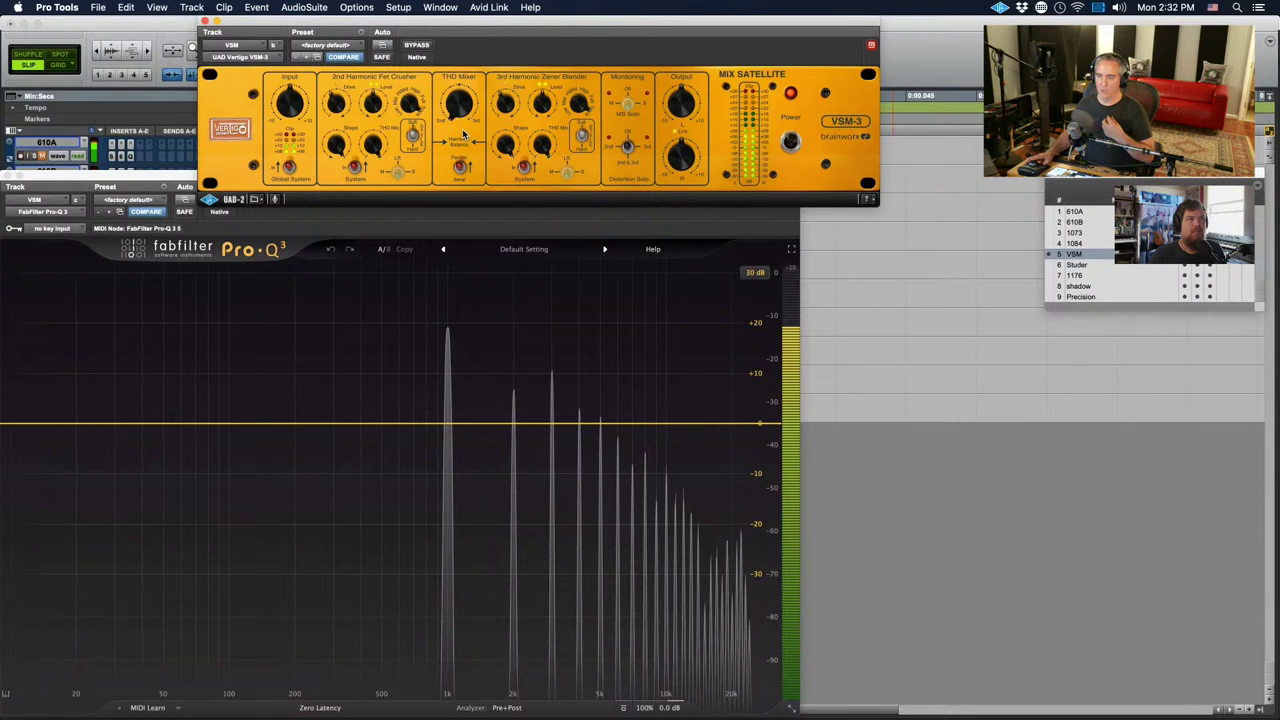
# - Adjust the Drive, Shape and filter knobs of the VSM-3's 2nd Harmonic Fet Crusher
pyautogui.moveTo(346, 104)
pyautogui.mouseDown()
pyautogui.moveTo(320, 135)
pyautogui.moveTo(331, 108)
pyautogui.mouseUp()
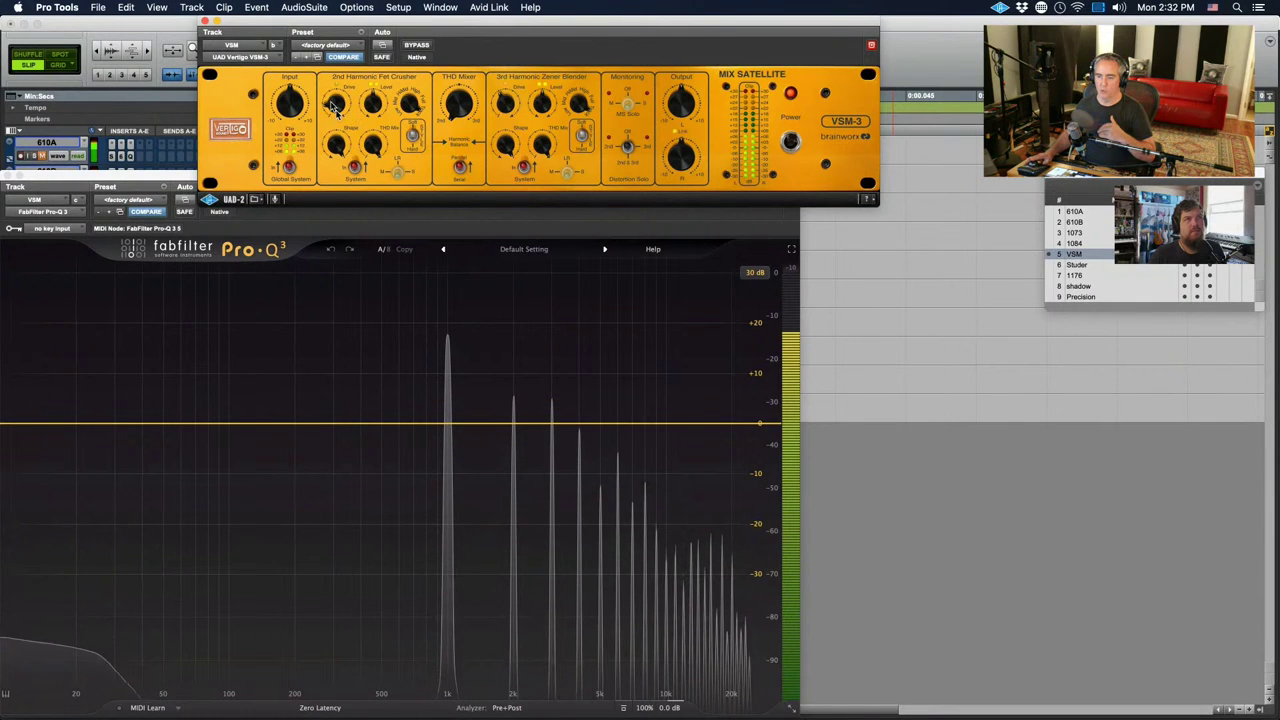
pyautogui.click(337, 147)
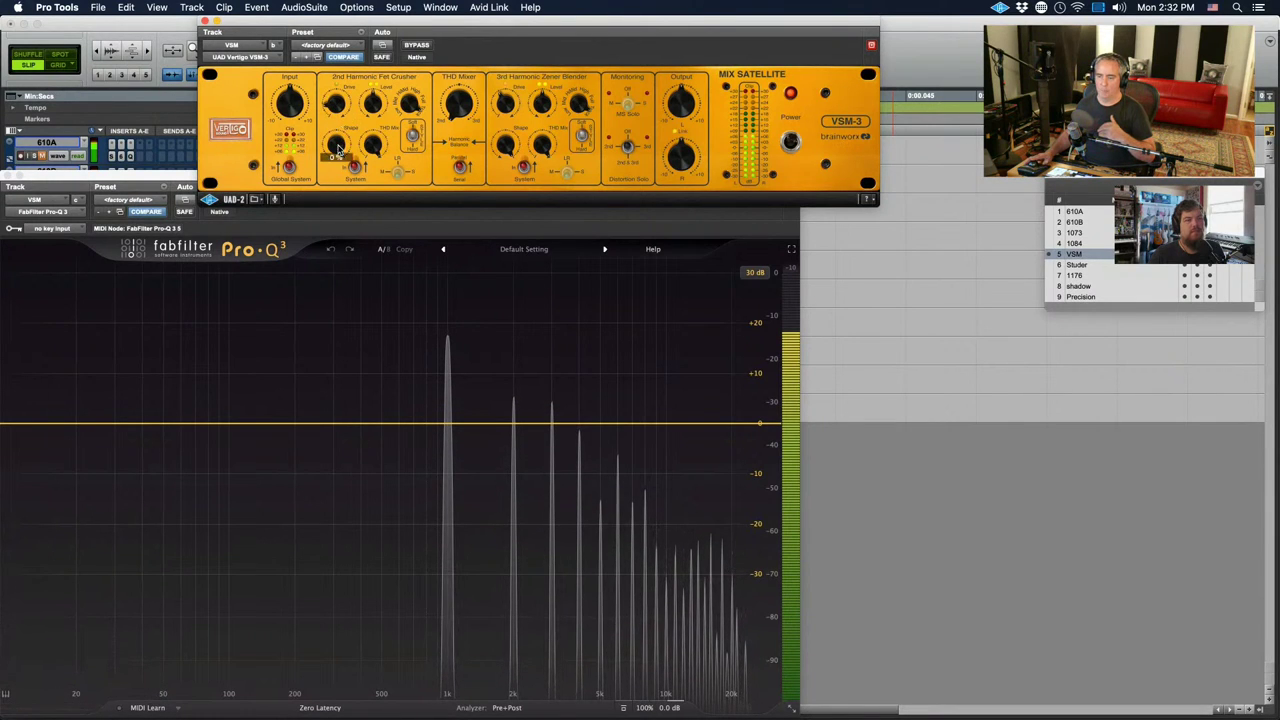
pyautogui.moveTo(337, 147); pyautogui.dragTo(320, 207)
pyautogui.moveTo(410, 112)
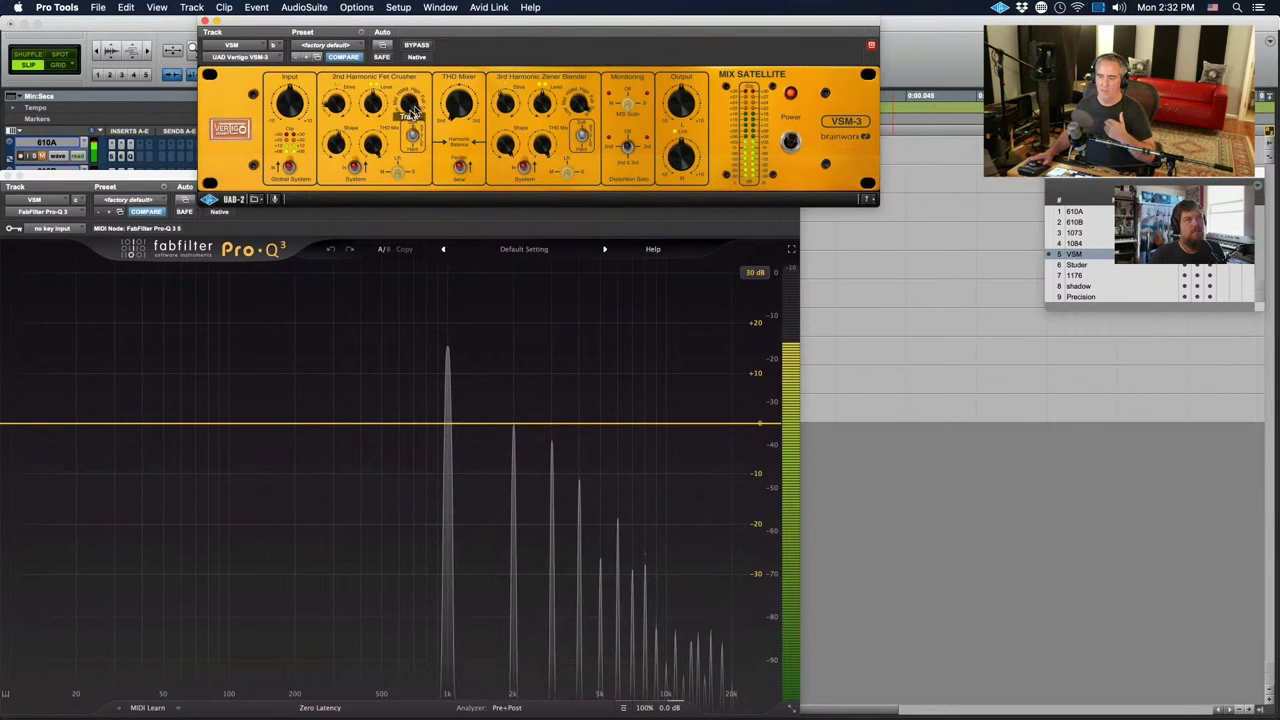
pyautogui.moveTo(410, 112); pyautogui.dragTo(408, 135)
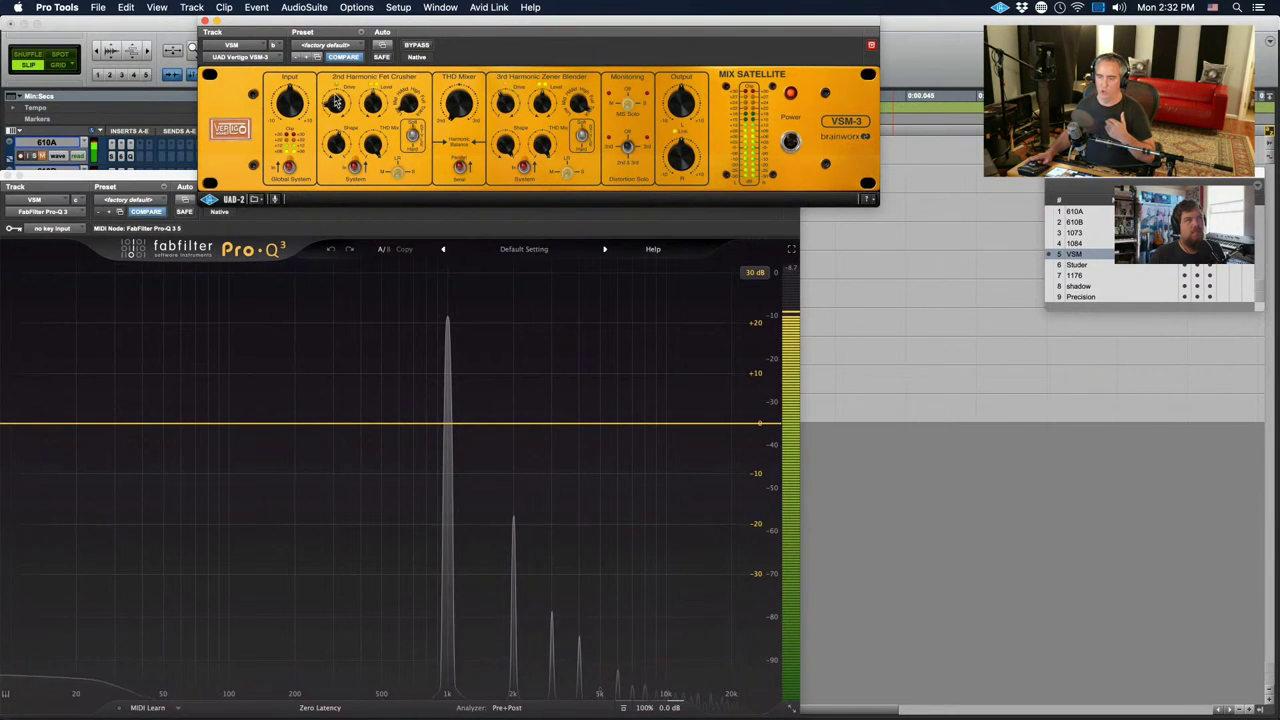
# - Raise the Fet Crusher's Drive and readjust it together with the filter knob
pyautogui.moveTo(337, 103); pyautogui.dragTo(346, 64)
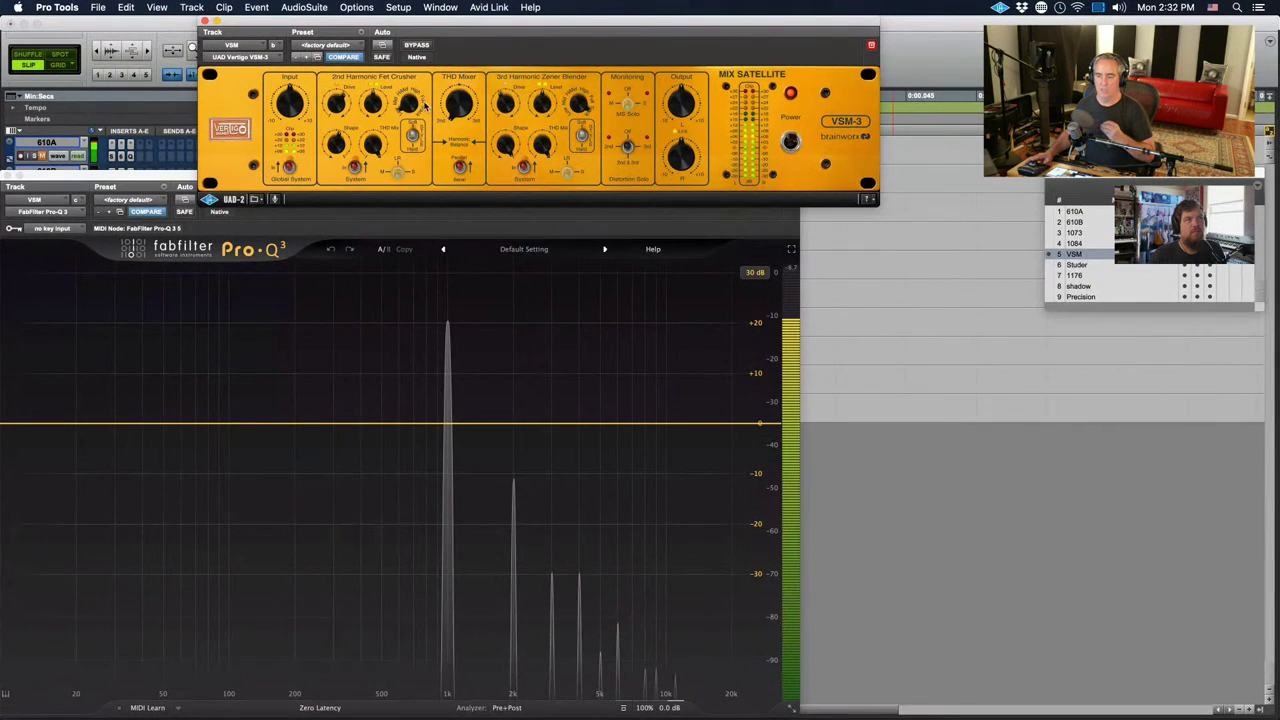
pyautogui.moveTo(415, 107); pyautogui.dragTo(415, 107)
pyautogui.click(336, 108)
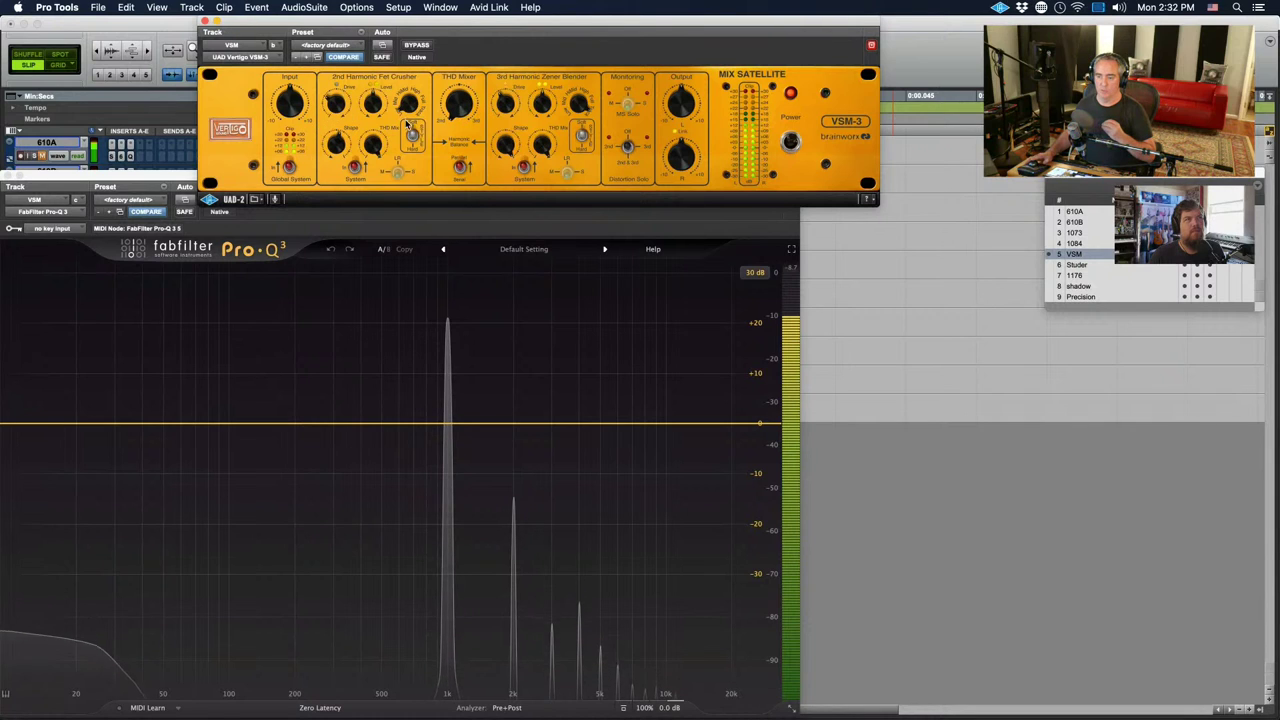
# - Shift the THD Mixer toward the 3rd harmonic and lower the Zener Blender's Drive and Shape
pyautogui.moveTo(457, 112); pyautogui.dragTo(458, 104)
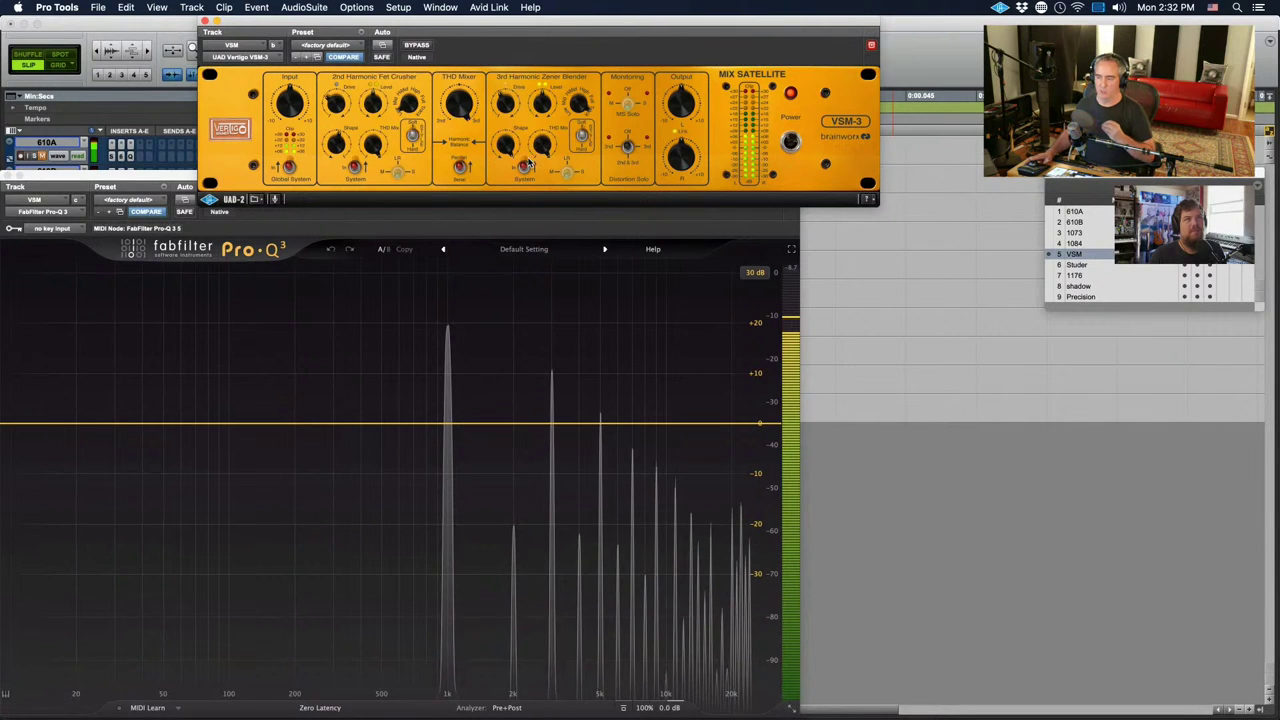
pyautogui.moveTo(503, 106); pyautogui.dragTo(505, 143)
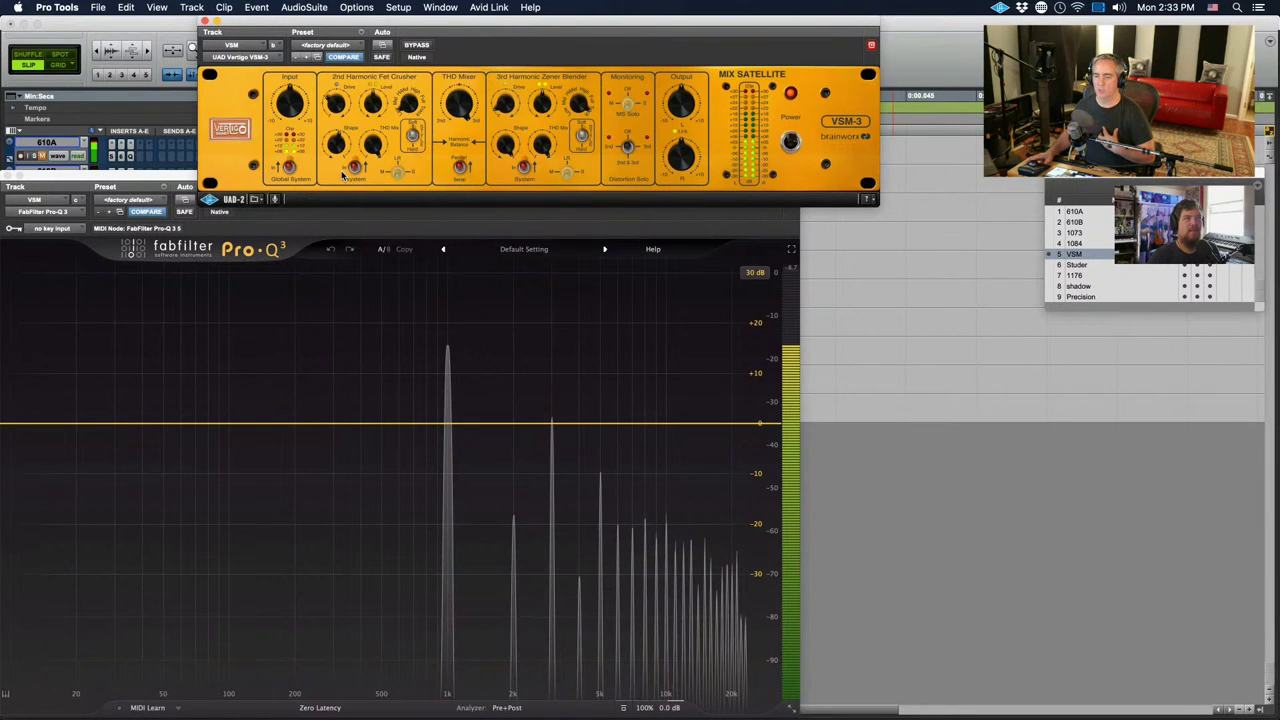
pyautogui.moveTo(514, 152); pyautogui.dragTo(487, 206)
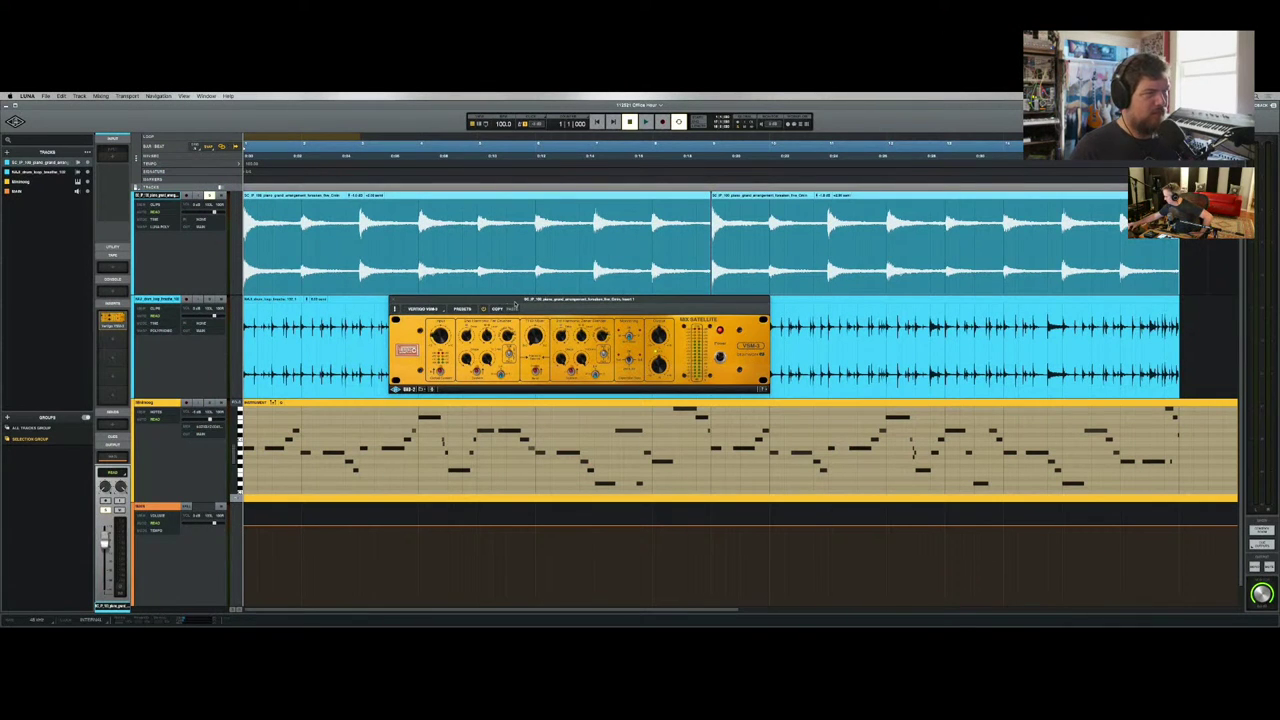
# - Play the piano track and raise the VSM-3's Input level
pyautogui.moveTo(516, 303); pyautogui.dragTo(504, 309)
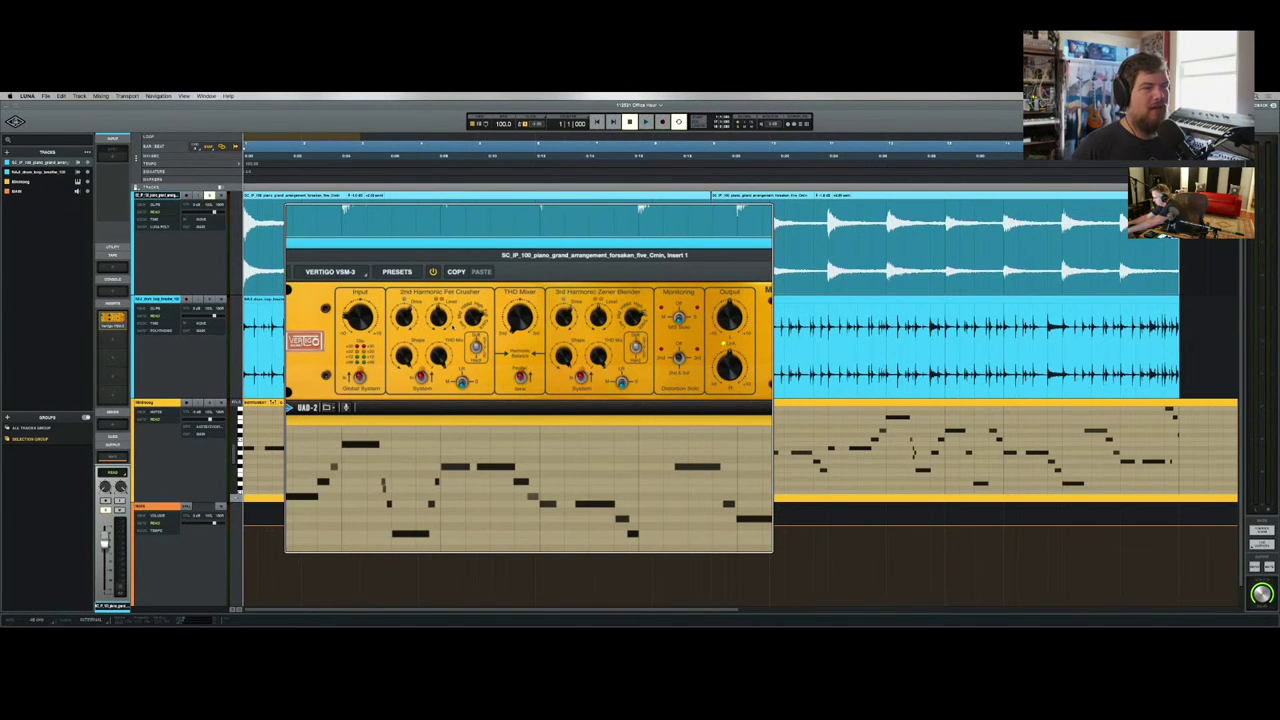
pyautogui.press('space')
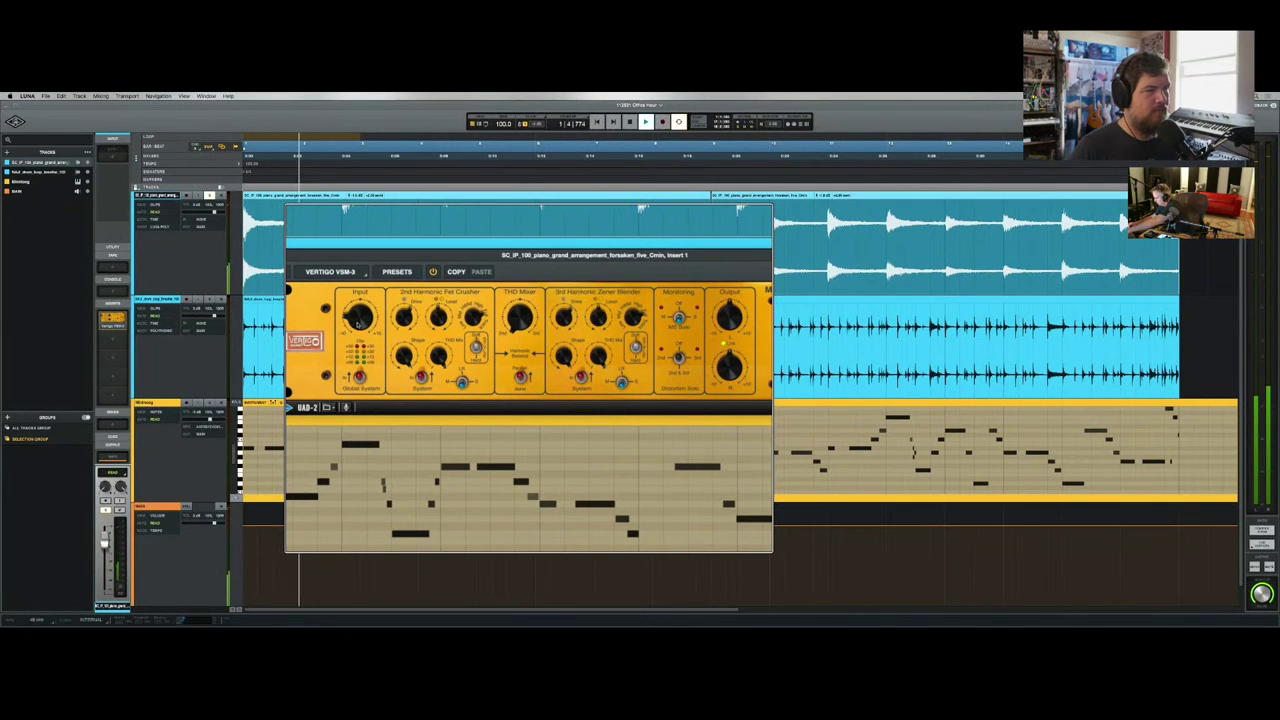
pyautogui.moveTo(360, 317)
pyautogui.moveTo(360, 317); pyautogui.dragTo(368, 290)
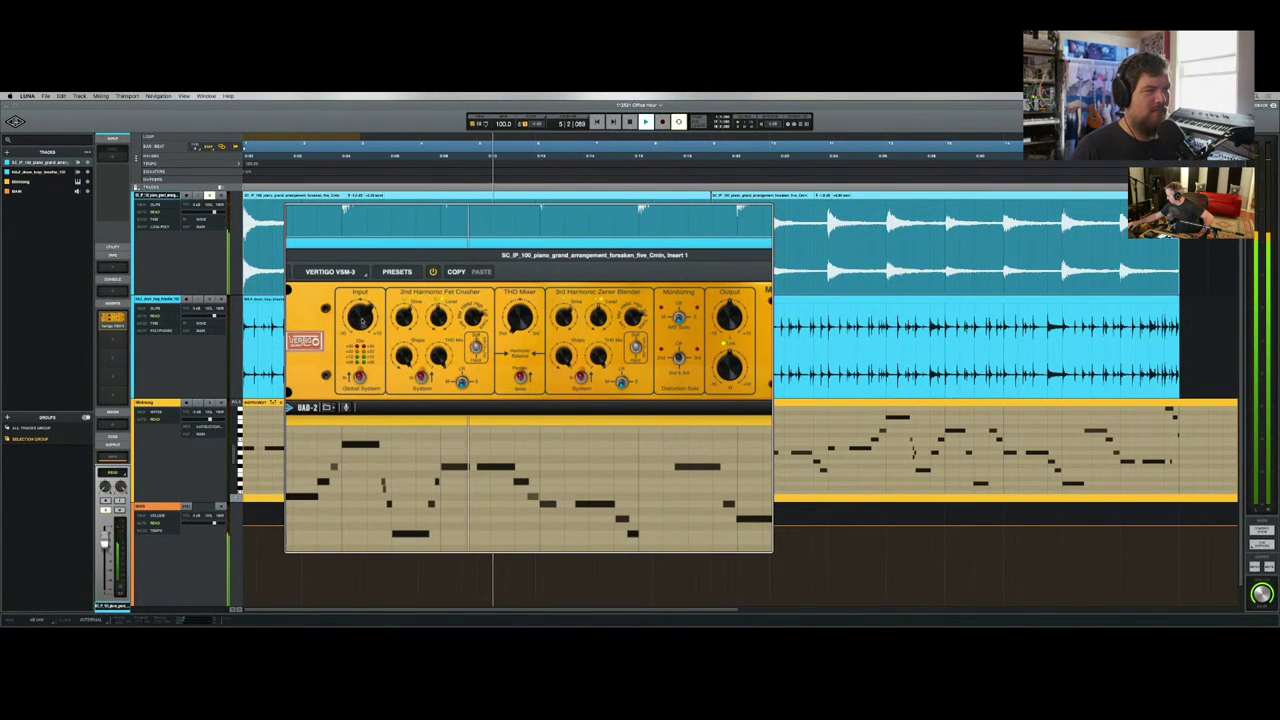
pyautogui.scroll(2, 361, 318)
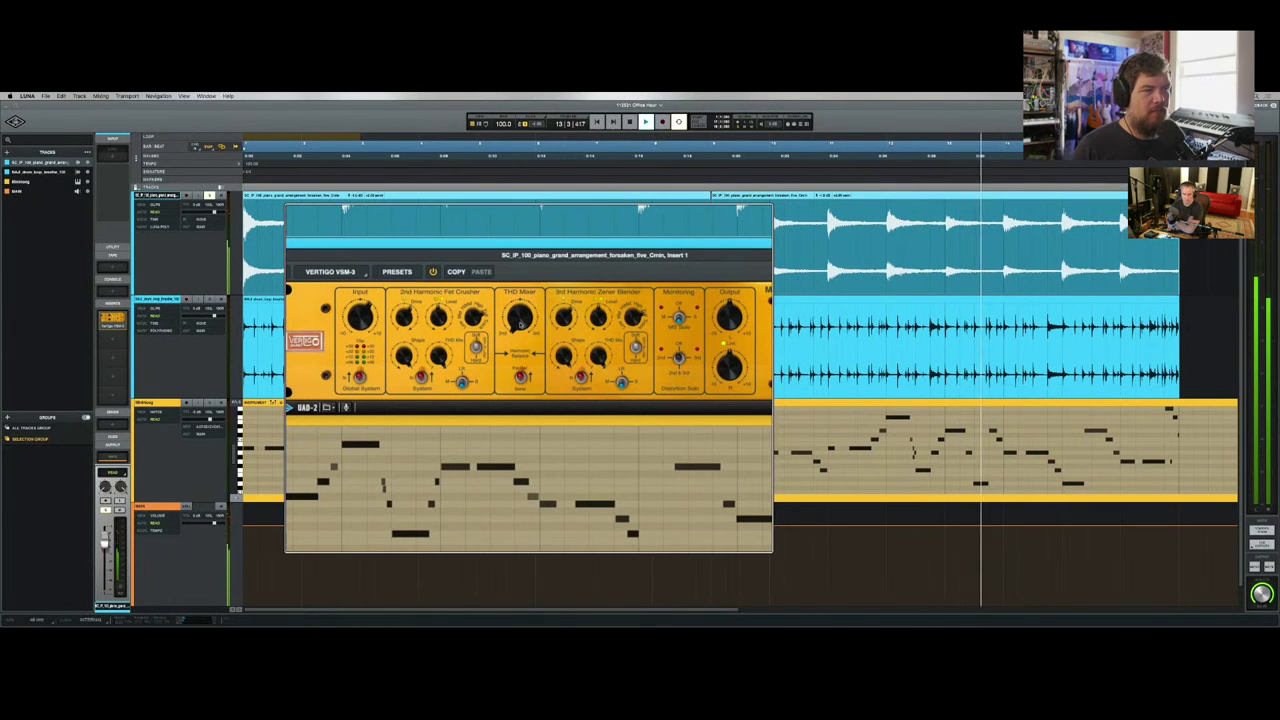
# - Turn the VSM-3's THD Mixer between the 2nd and 3rd harmonic sides during playback of the piano track
pyautogui.moveTo(520, 322)
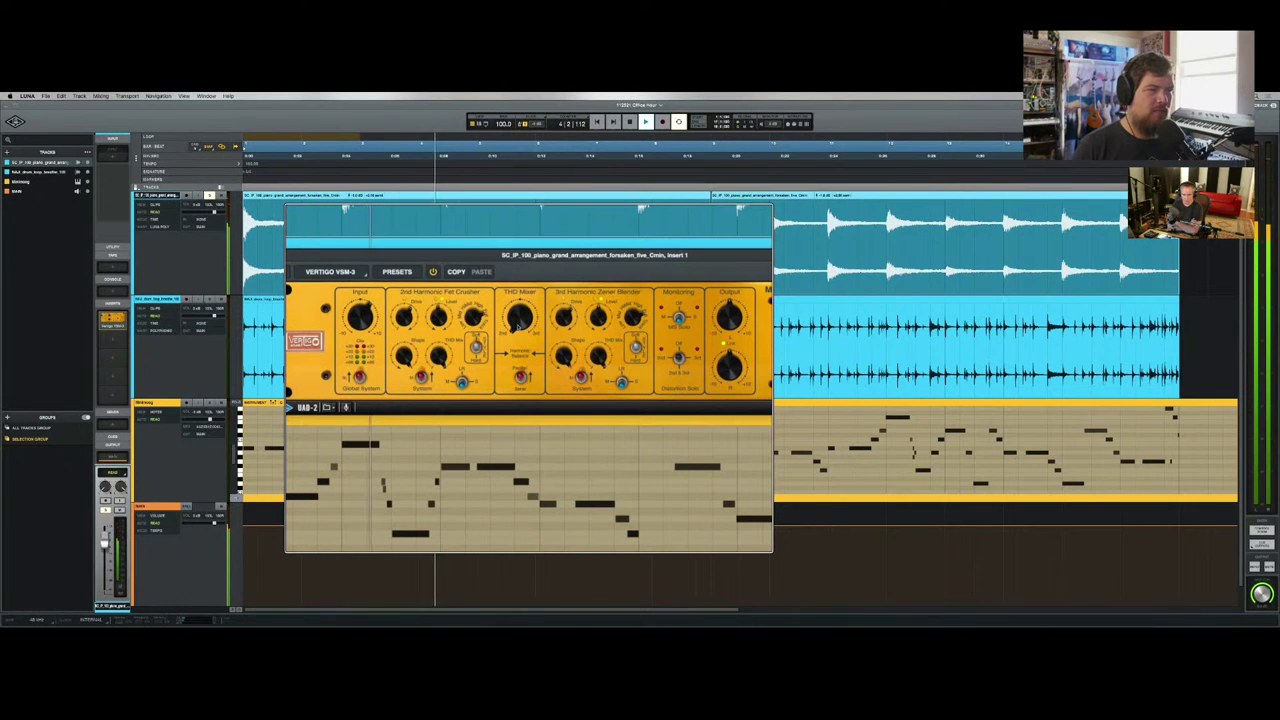
pyautogui.click(519, 320)
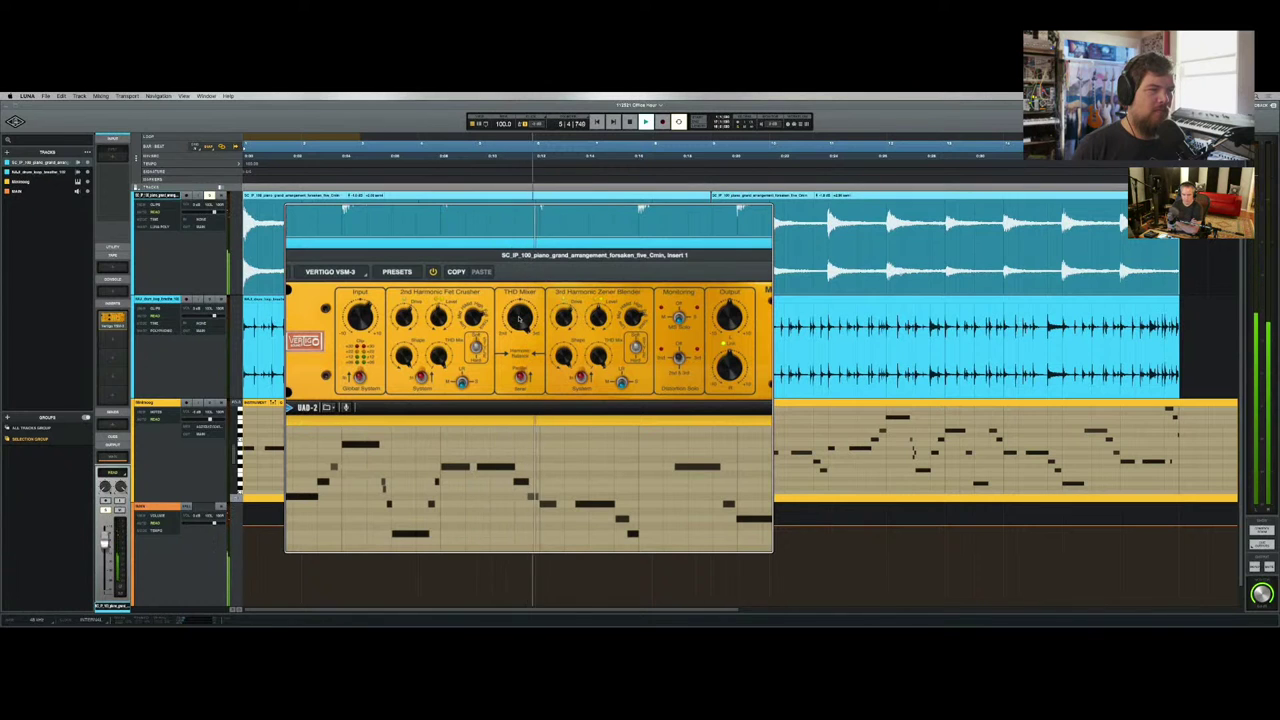
pyautogui.moveTo(519, 320); pyautogui.dragTo(506, 388)
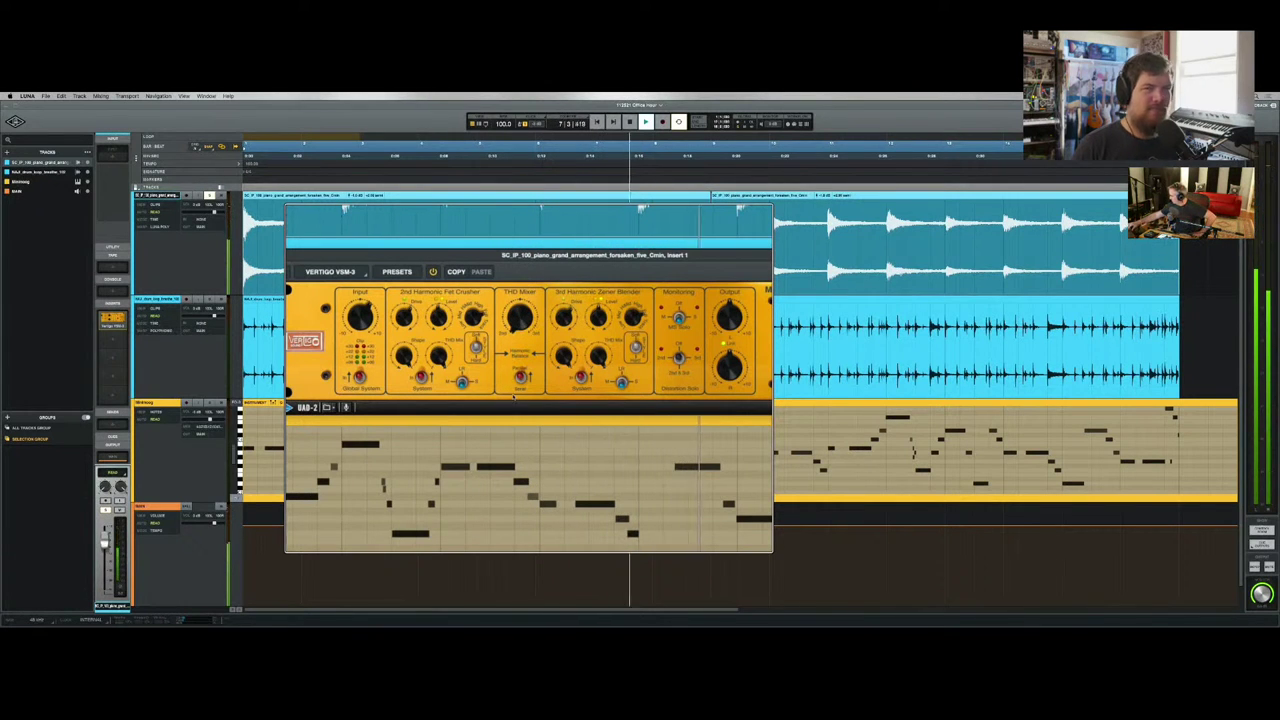
pyautogui.press('space')
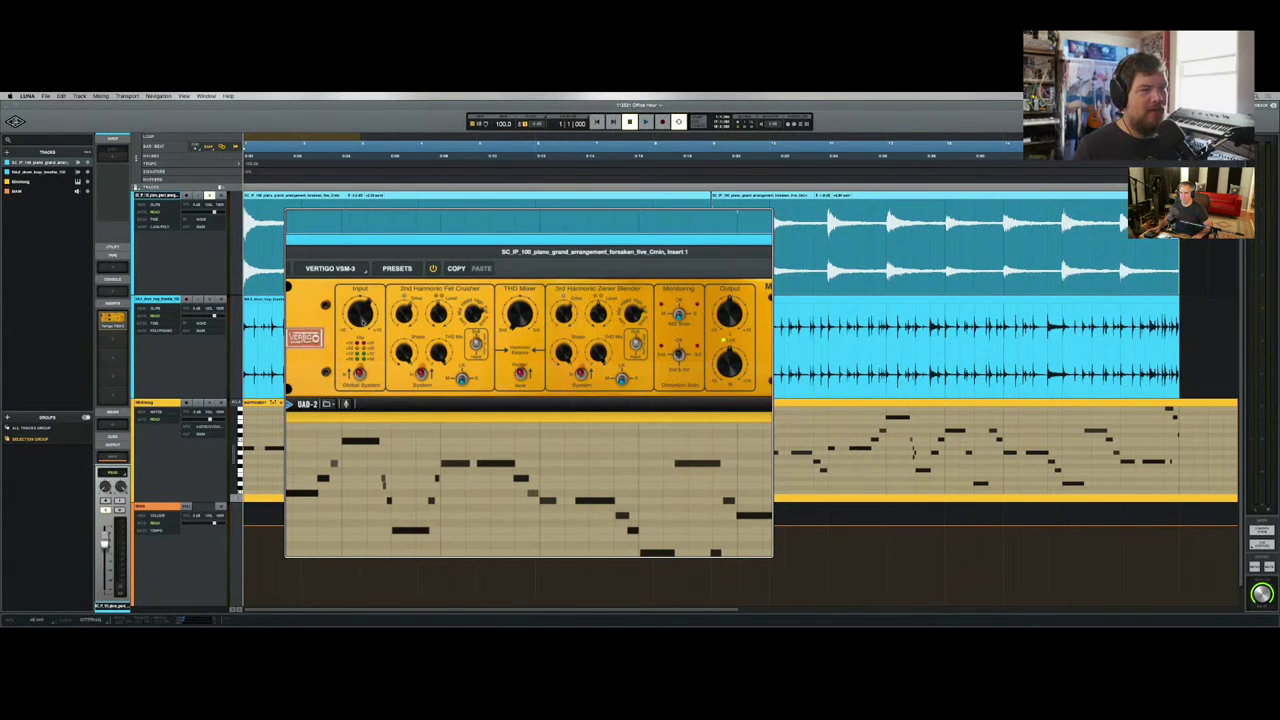
# - Play the piano track again and check the VSM-3's output meters
pyautogui.press('space')
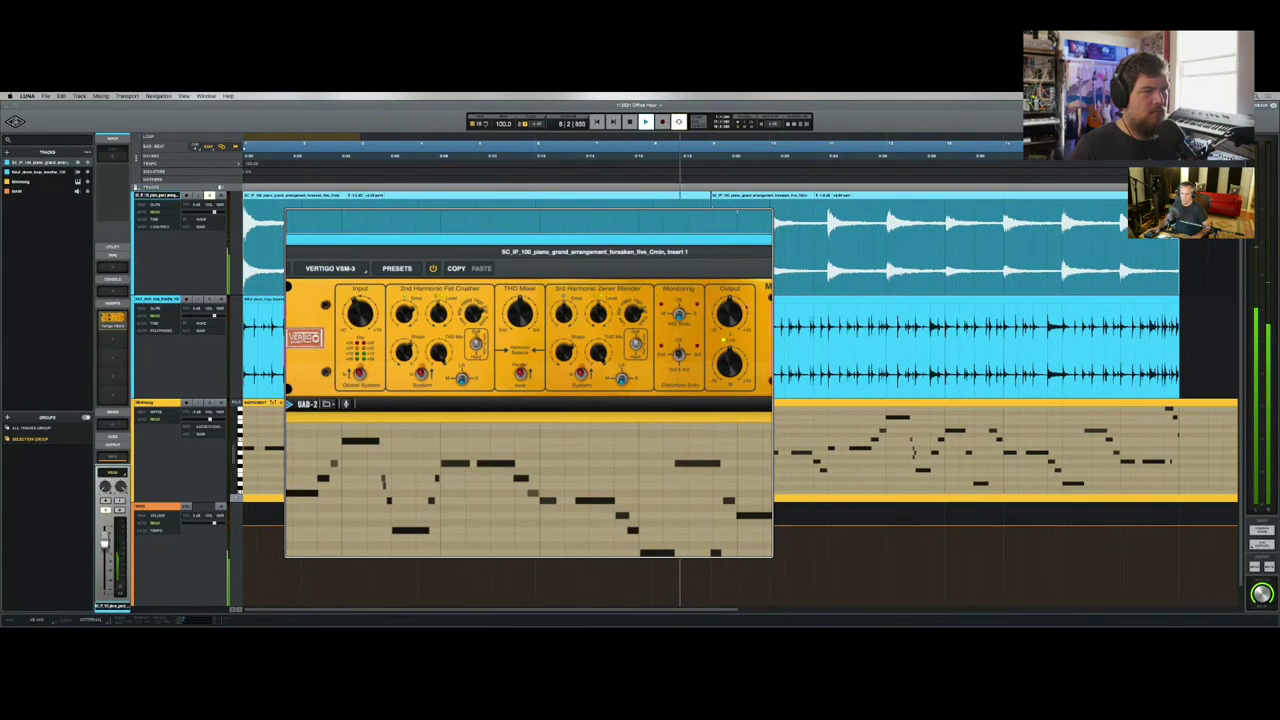
pyautogui.moveTo(606, 268); pyautogui.dragTo(652, 268)
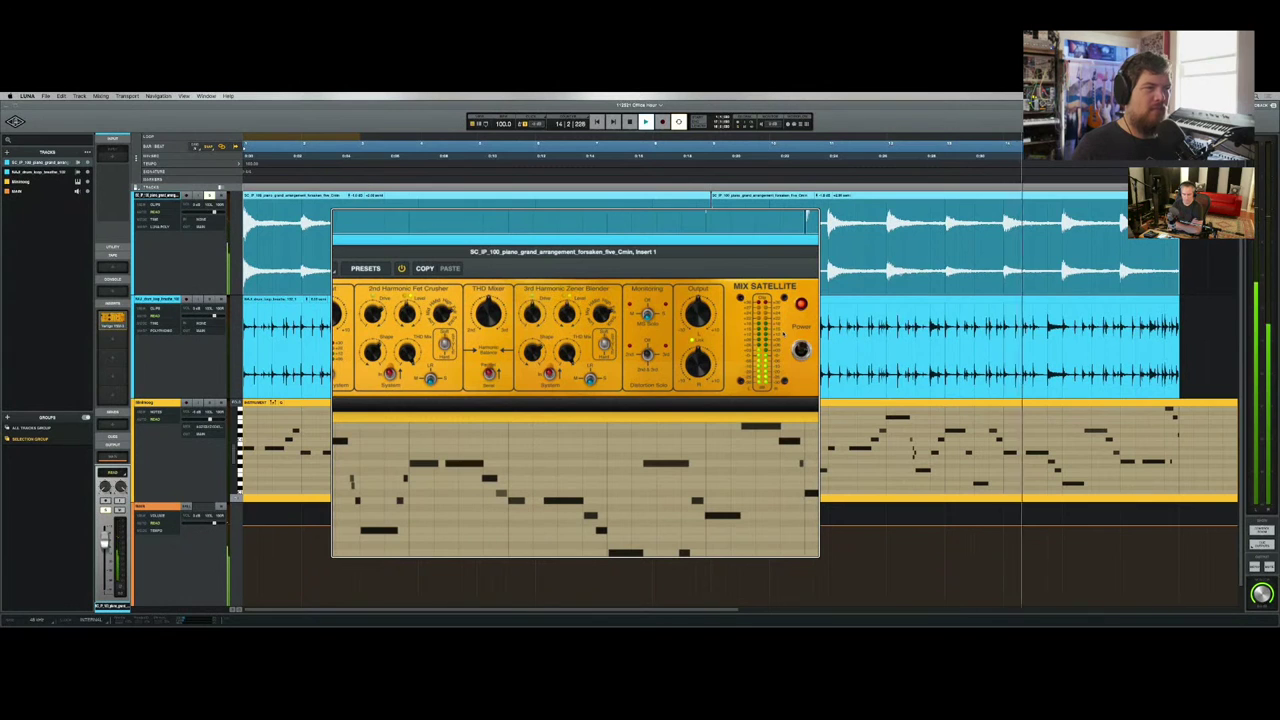
pyautogui.press('space')
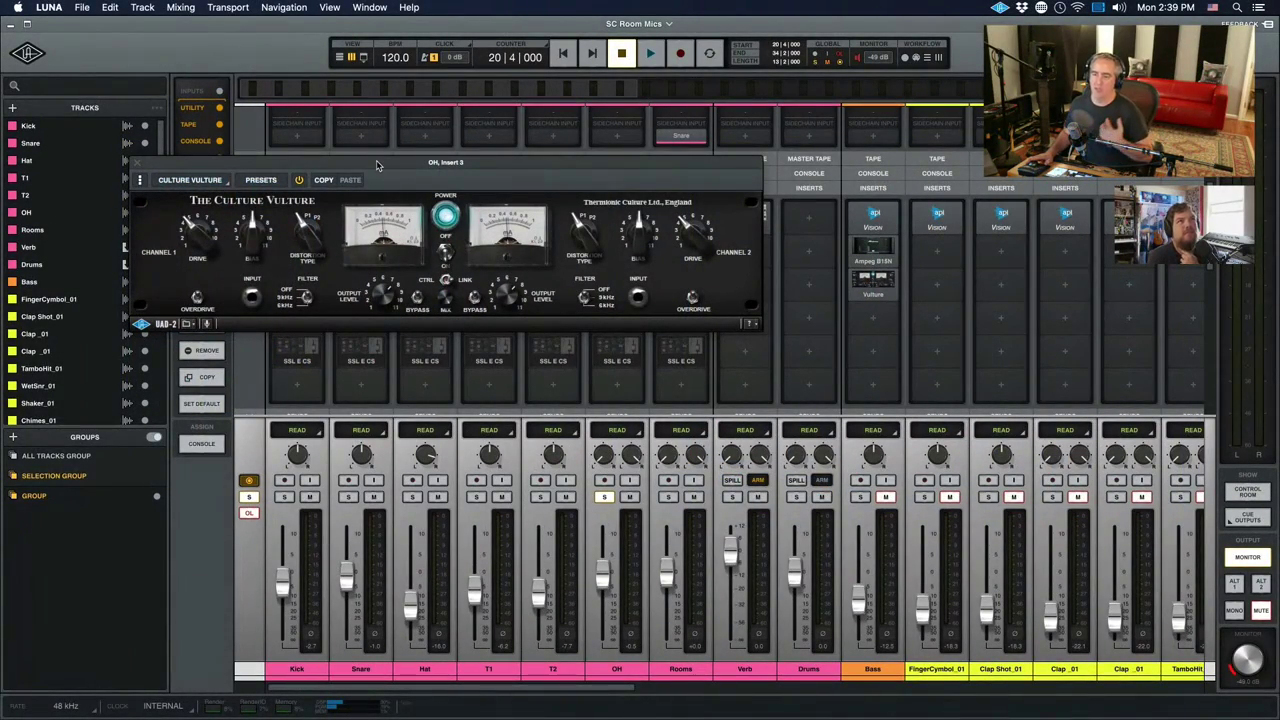
# - Reposition the OH track's Culture Vulture window and audition the soloed overheads with the unit's power off
pyautogui.moveTo(378, 165); pyautogui.dragTo(326, 160)
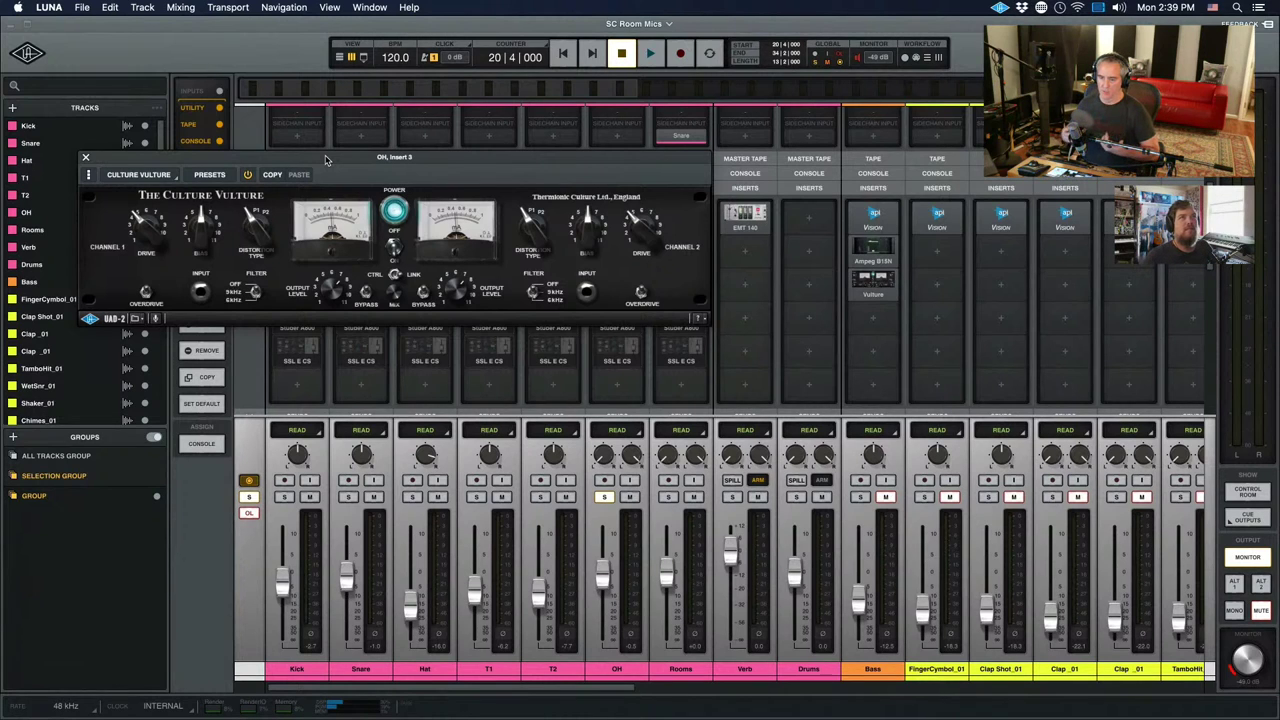
pyautogui.click(604, 498)
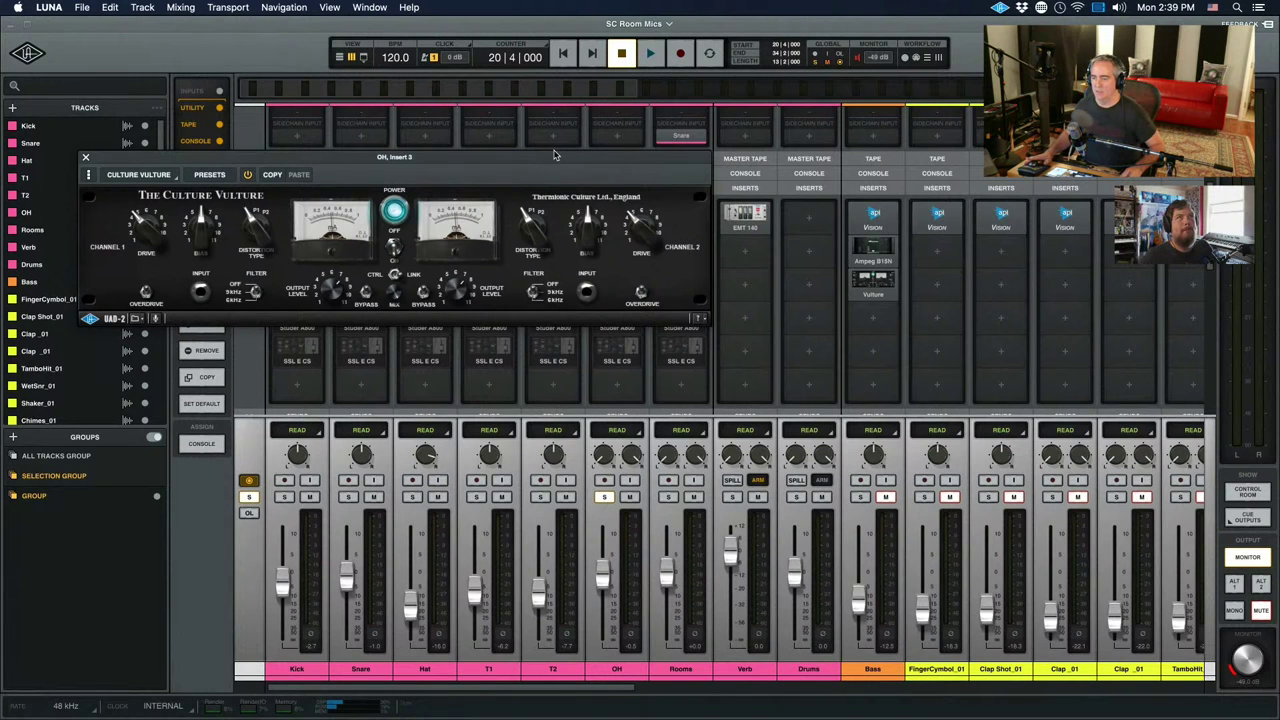
pyautogui.moveTo(555, 155); pyautogui.dragTo(615, 316)
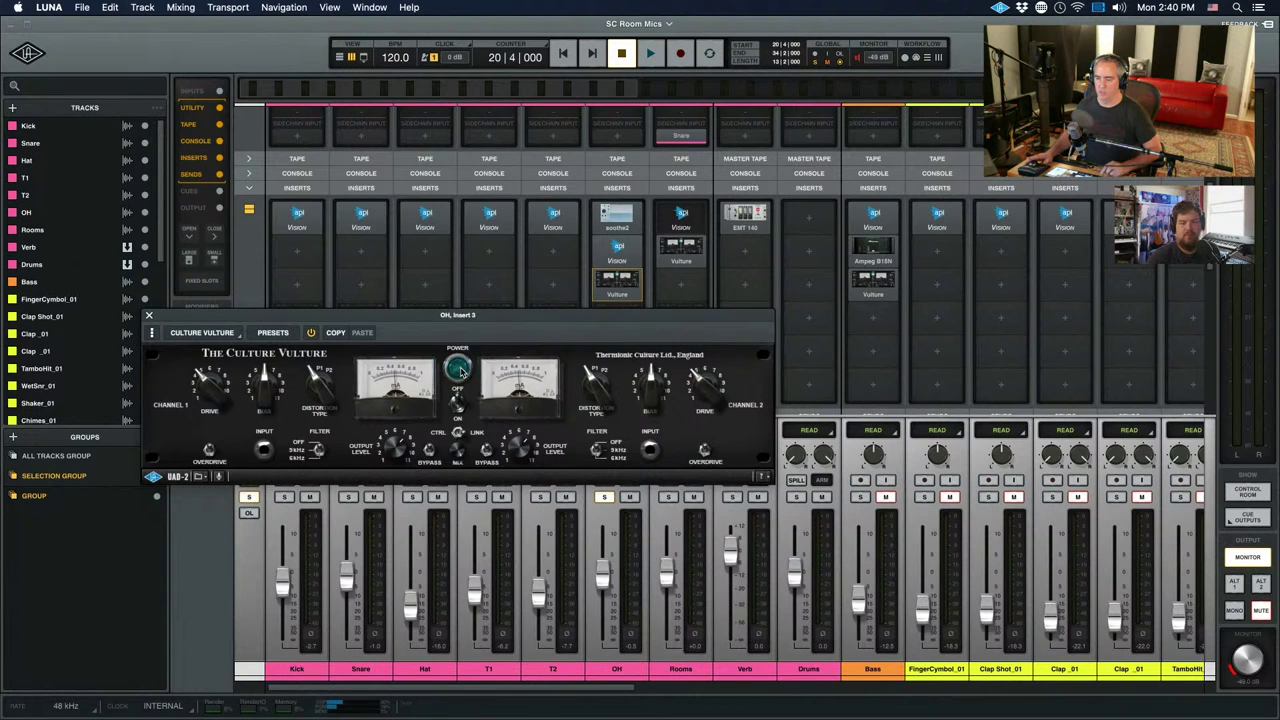
pyautogui.press('space')
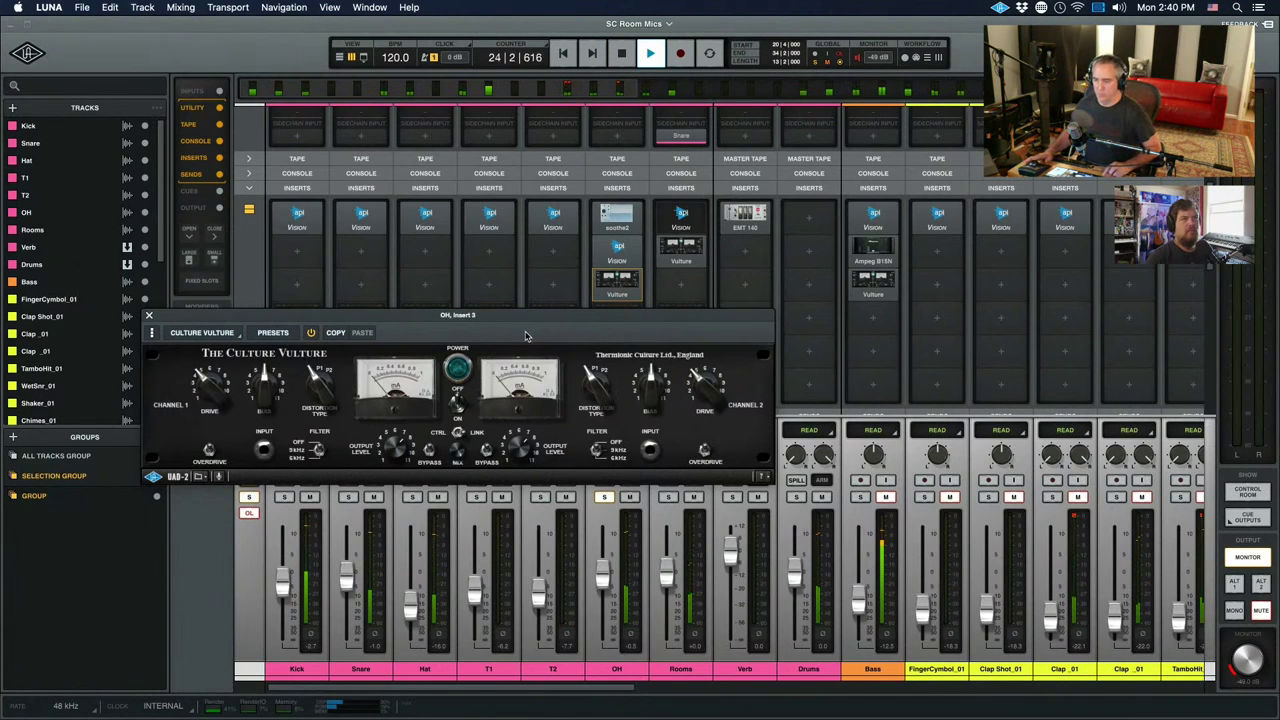
pyautogui.press('space')
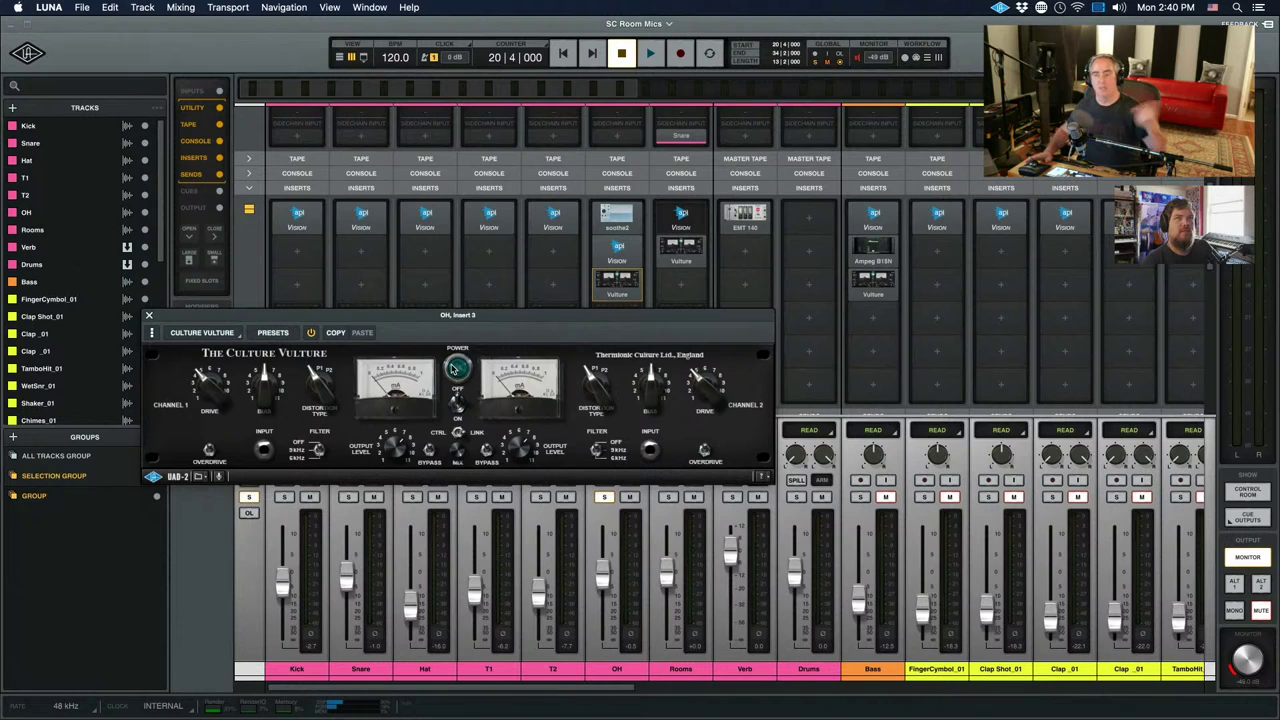
# - Replay the soloed overheads and compare the Culture Vulture's power off and on, leaving it on
pyautogui.press('space')
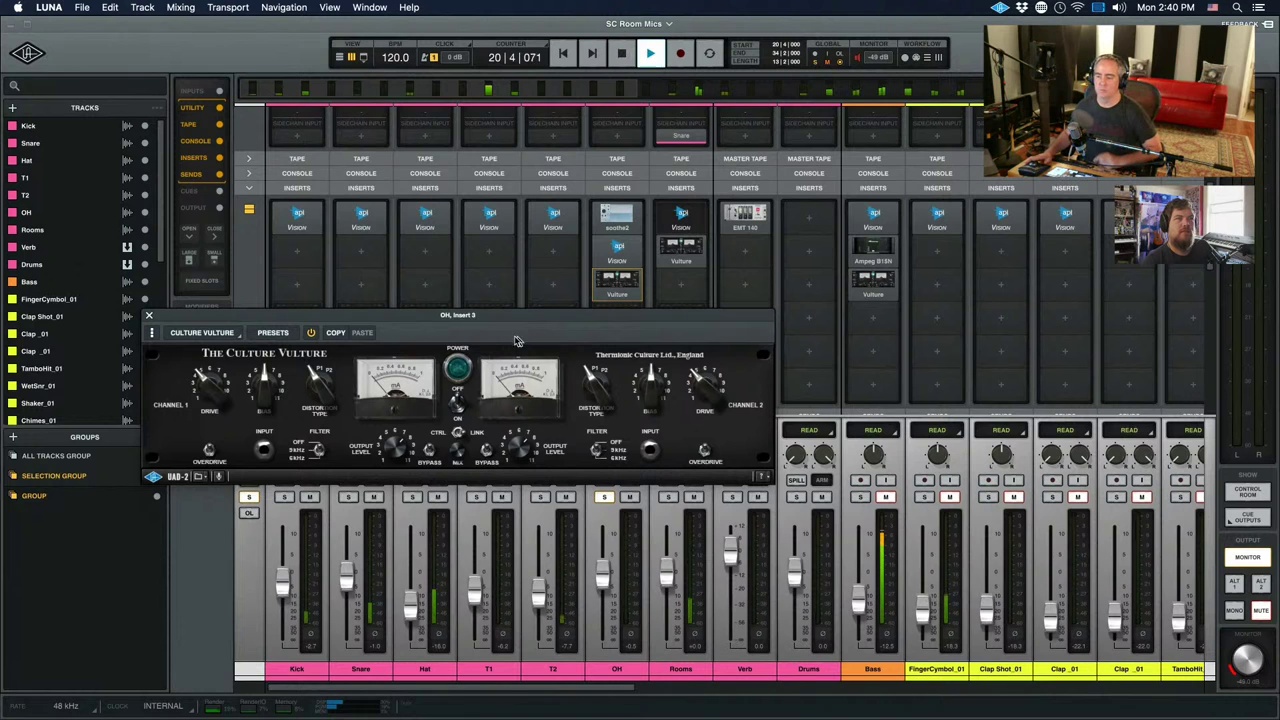
pyautogui.click(457, 370)
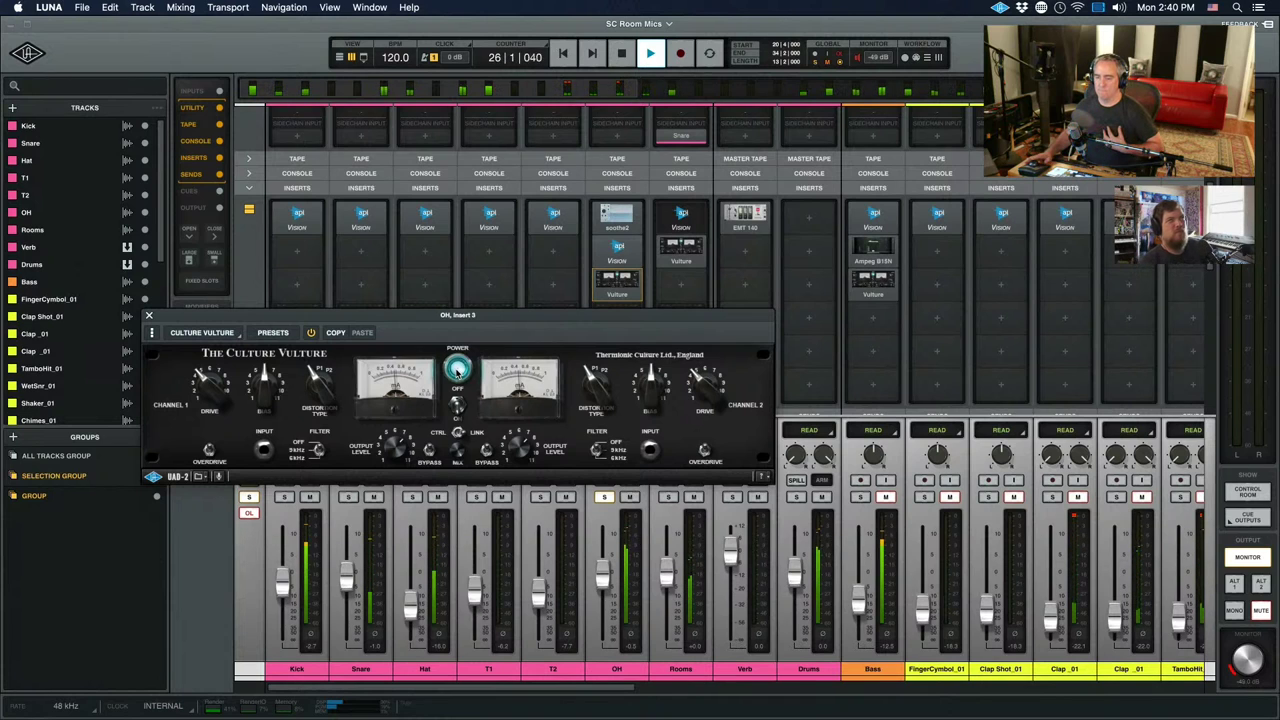
pyautogui.click(457, 370)
pyautogui.click(457, 370)
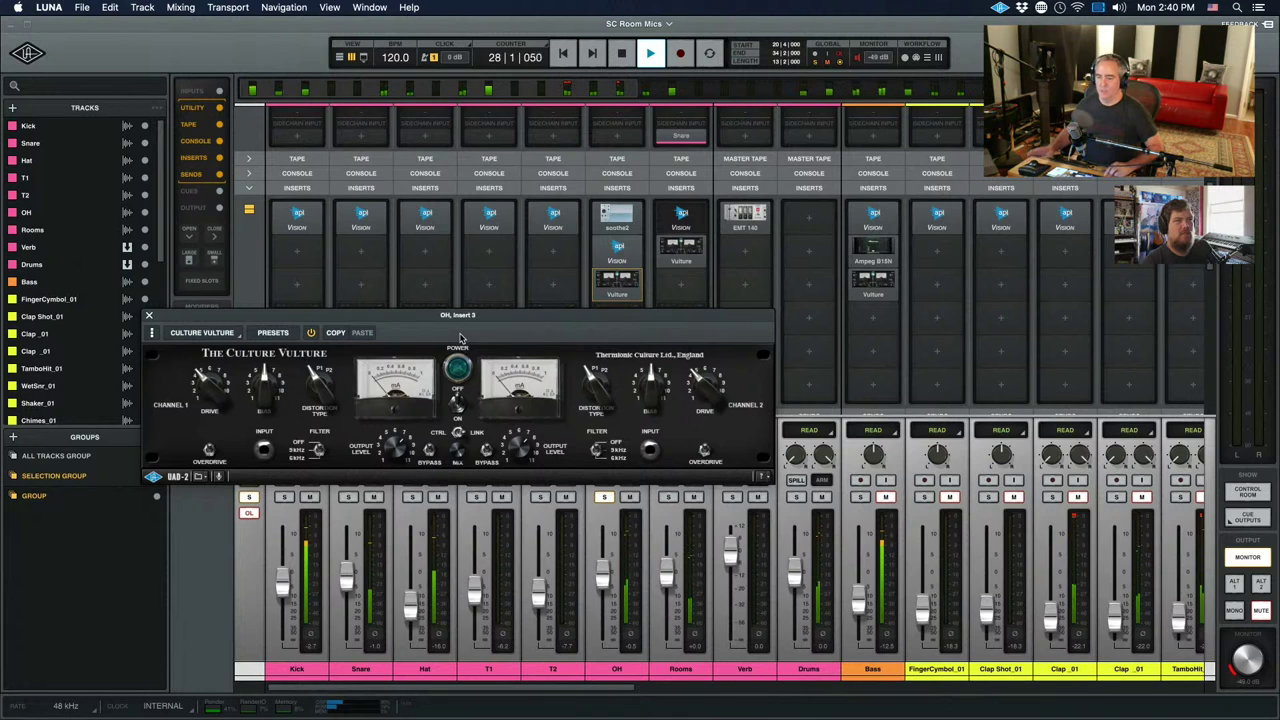
pyautogui.click(457, 369)
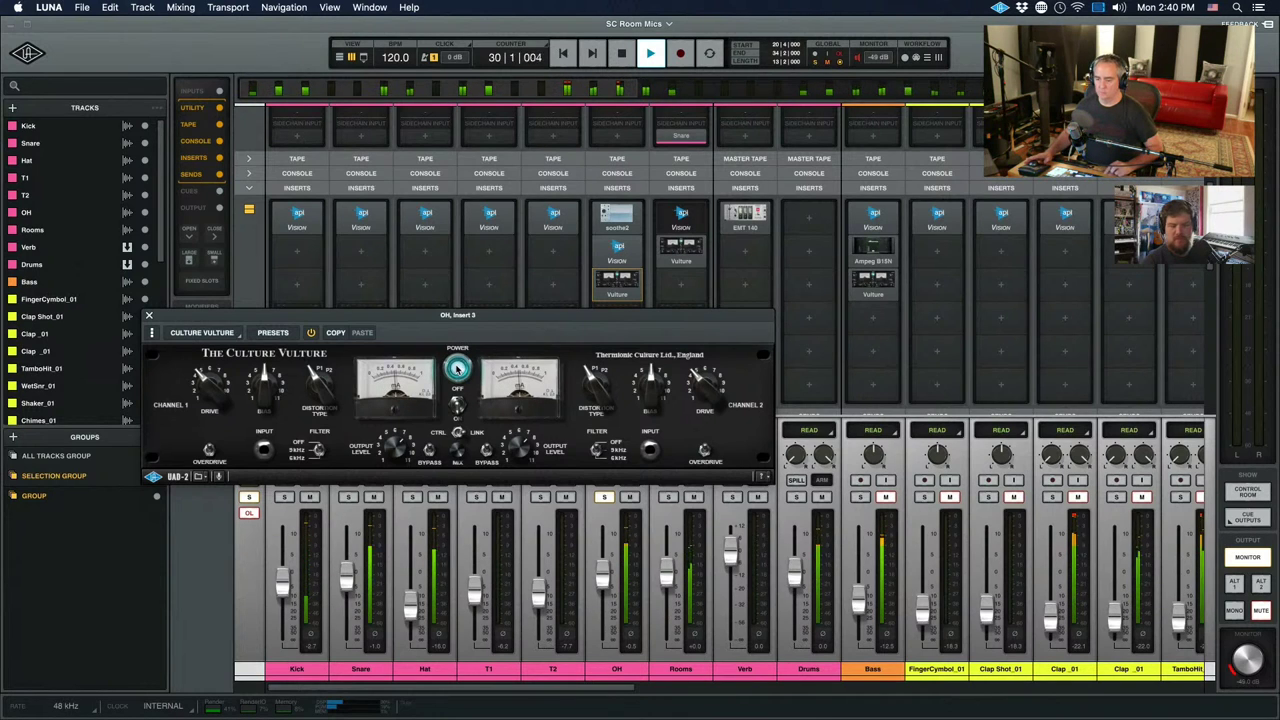
pyautogui.press('space')
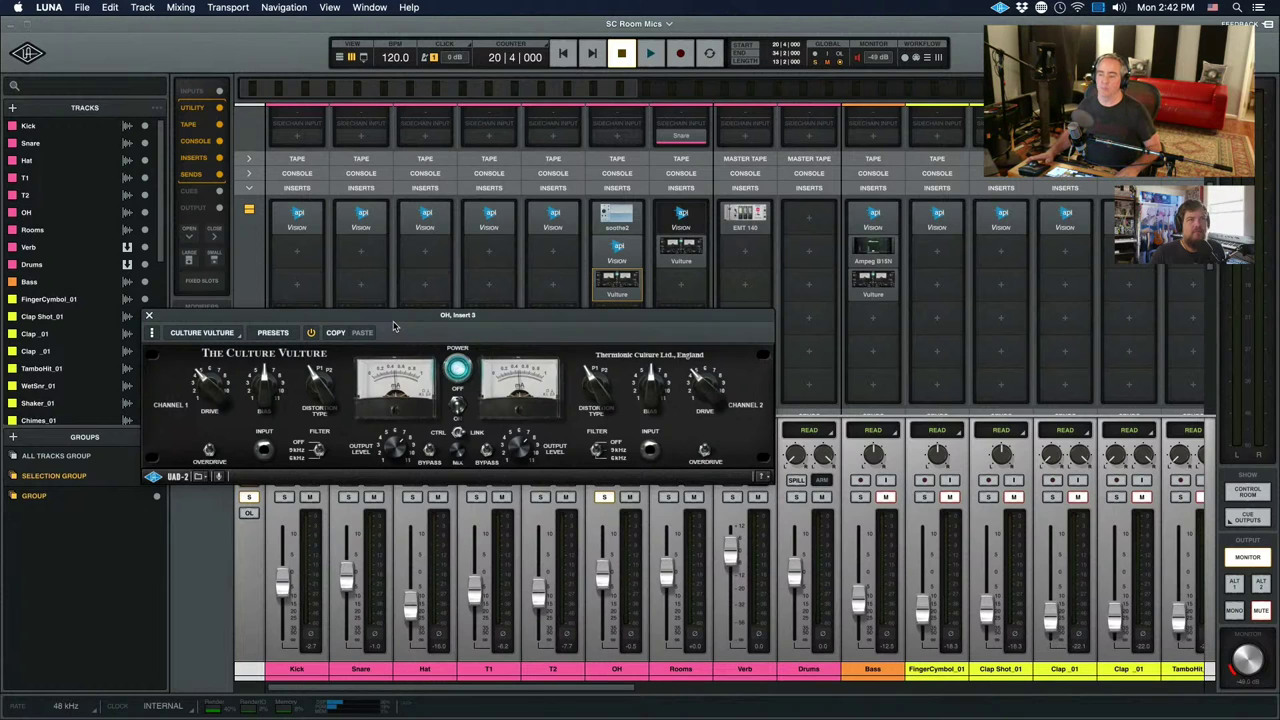
# - Close the OH track's Culture Vulture window and solo the Rooms track instead of OH
pyautogui.click(600, 284)
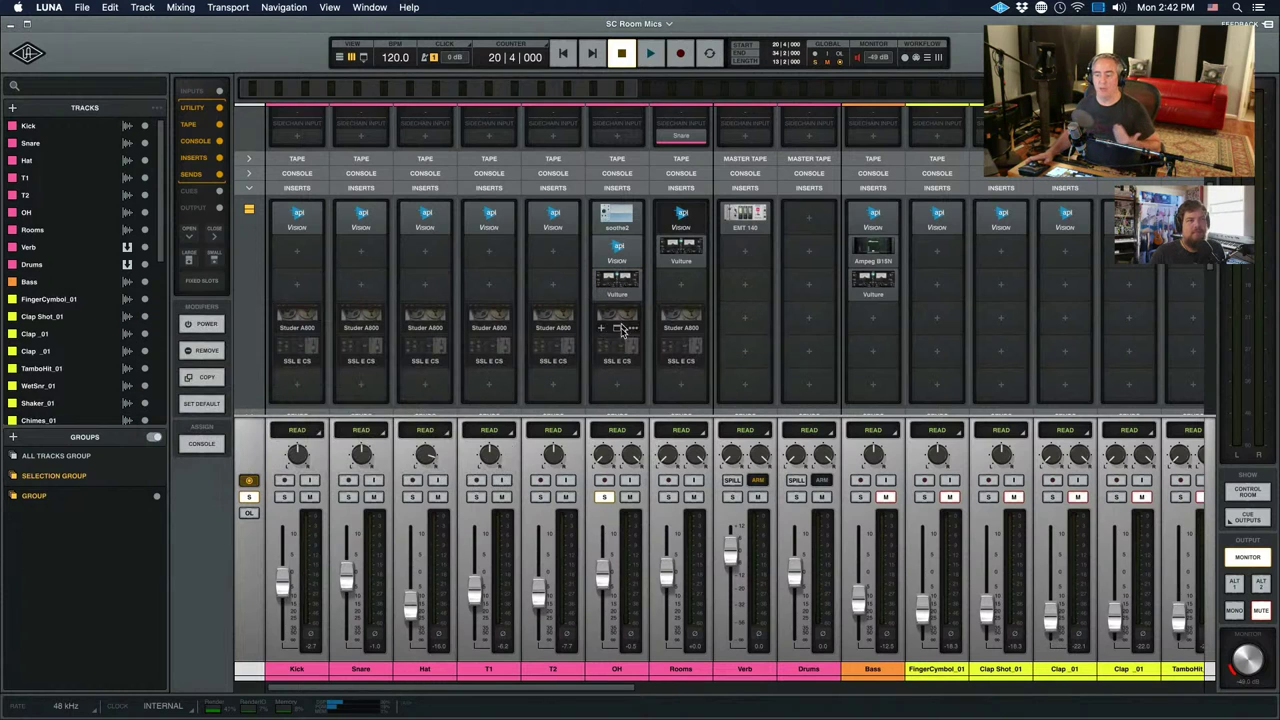
pyautogui.click(668, 497)
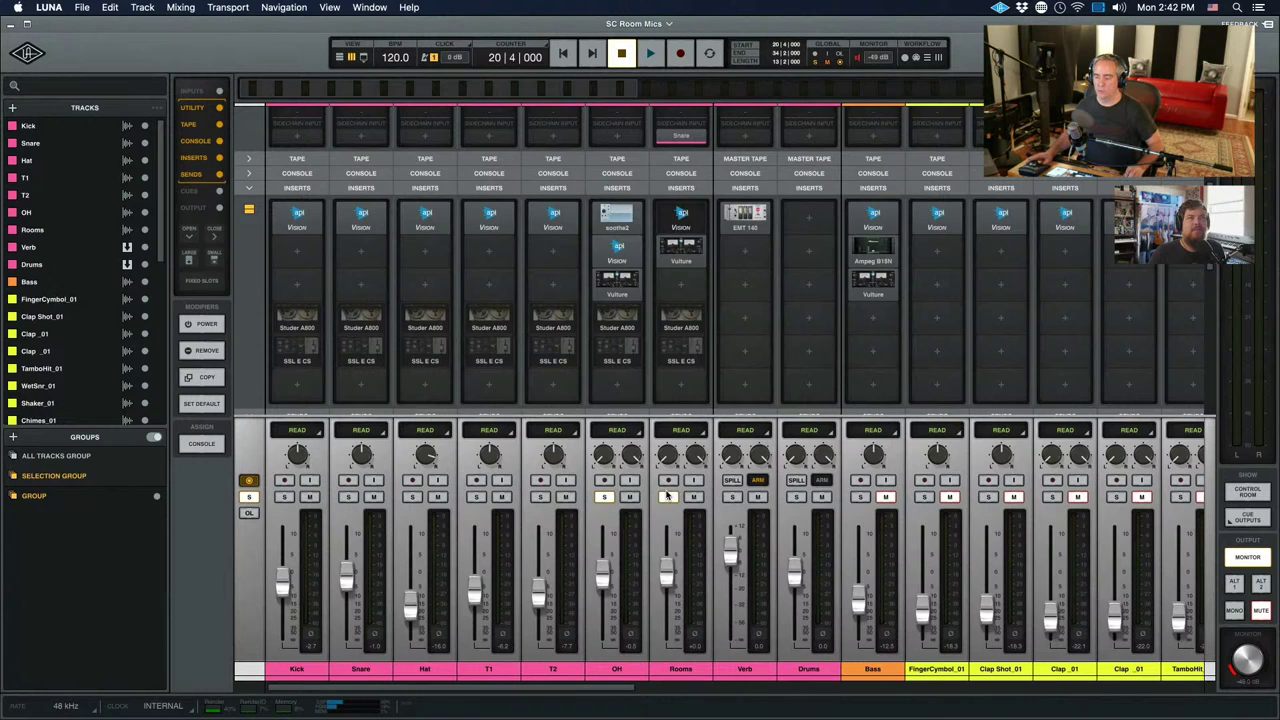
pyautogui.click(600, 497)
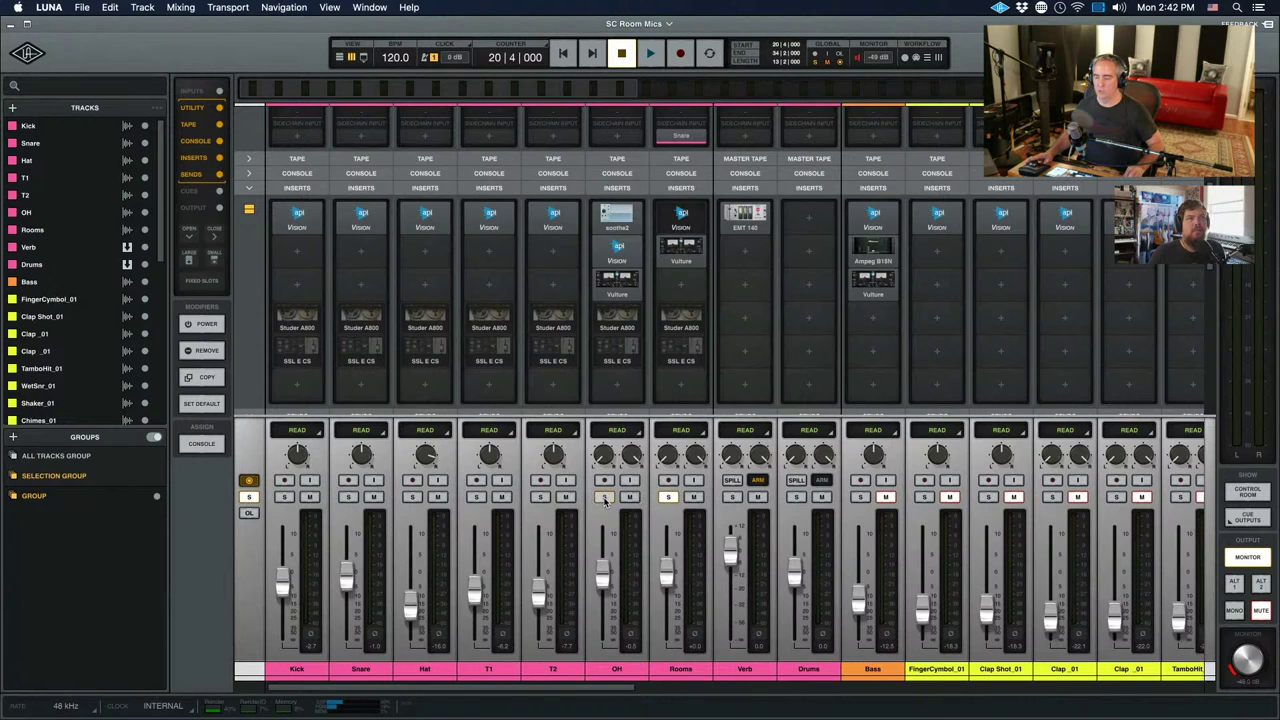
pyautogui.click(681, 360)
pyautogui.click(681, 360)
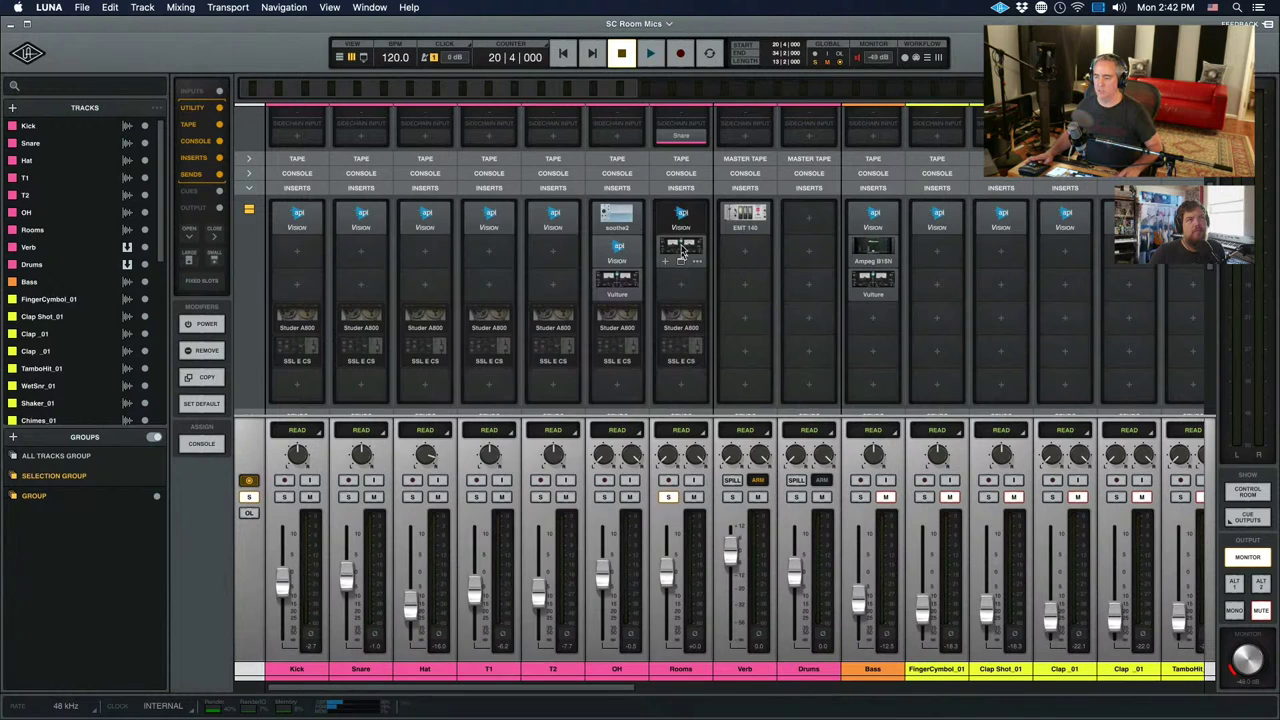
# - Open the Culture Vulture insert on the Rooms track and move its window clear of the Rooms channel
pyautogui.click(683, 248)
pyautogui.moveTo(542, 222); pyautogui.dragTo(350, 218)
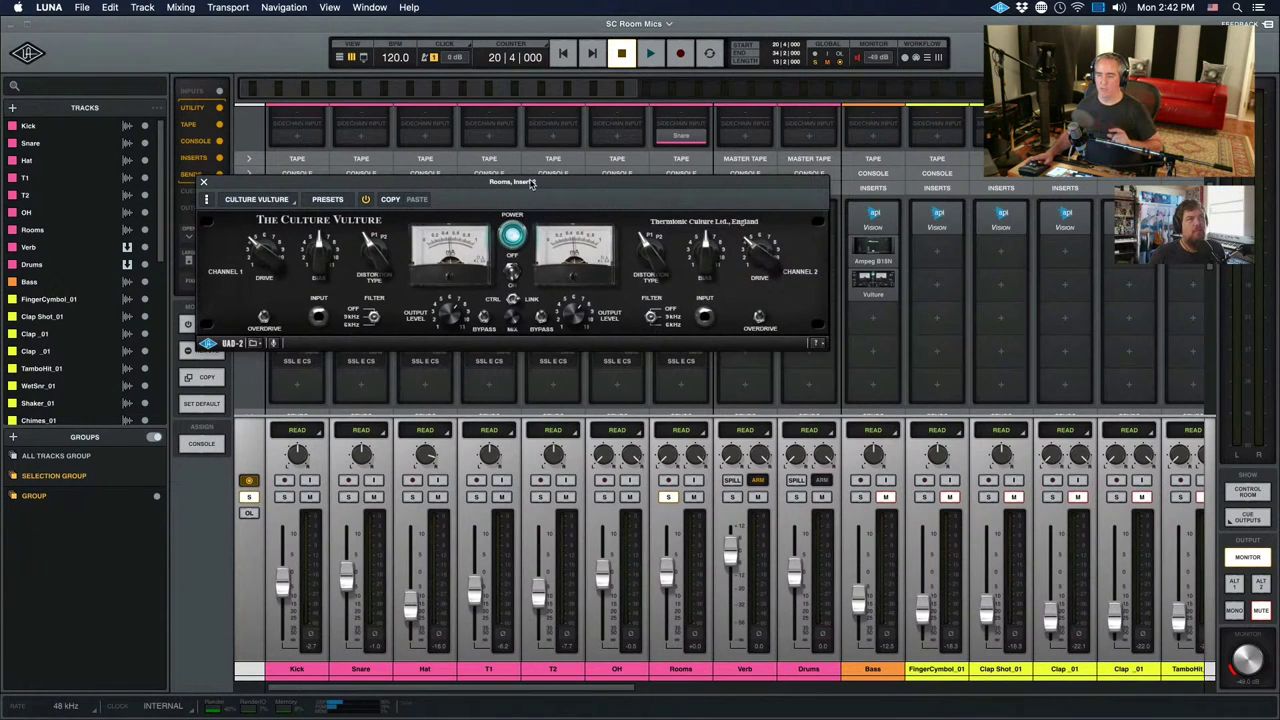
pyautogui.moveTo(536, 182); pyautogui.dragTo(393, 197)
# - Raise the Rooms fader to +3.0 during playback and compare the Culture Vulture's power off and on
pyautogui.click(372, 252)
pyautogui.press('space')
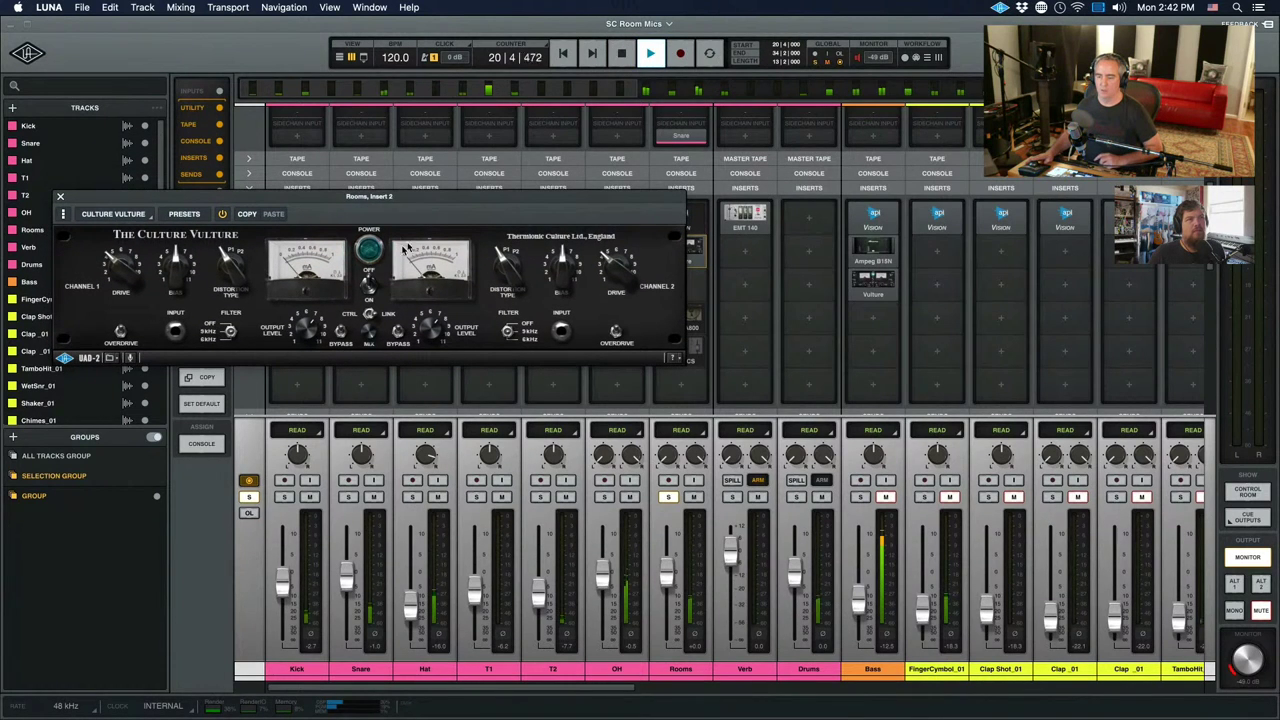
pyautogui.click(372, 252)
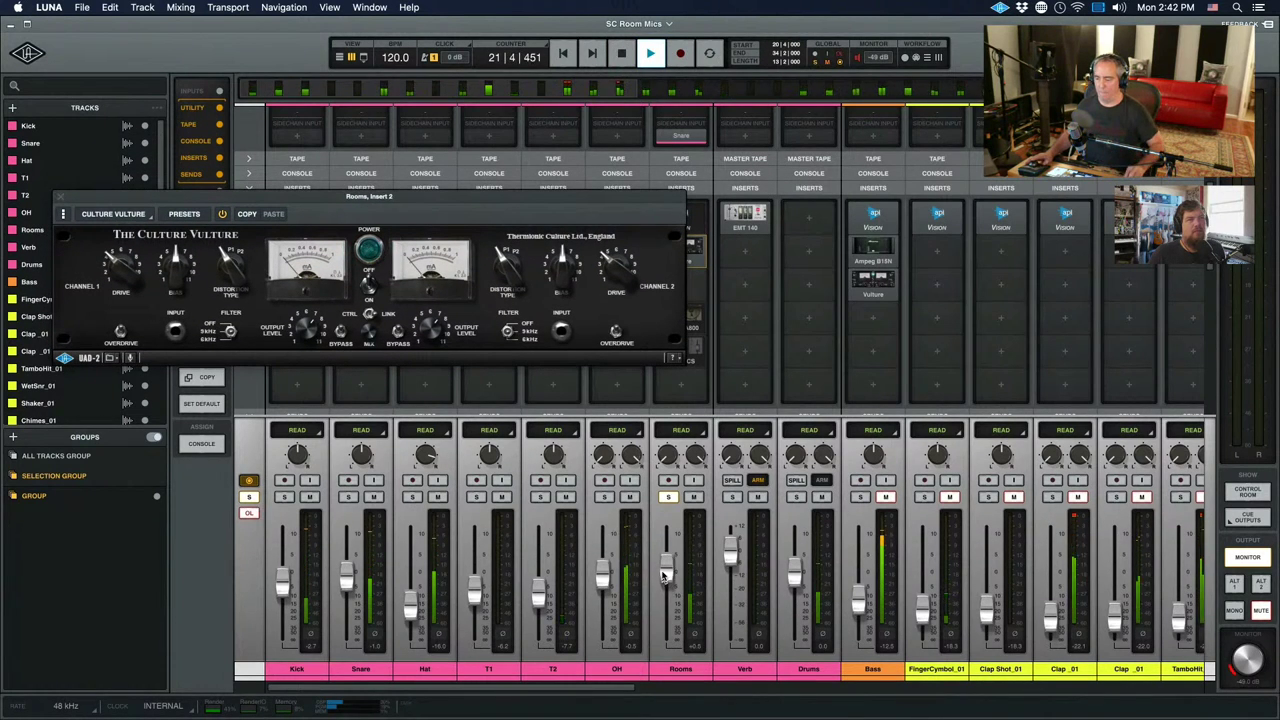
pyautogui.click(370, 252)
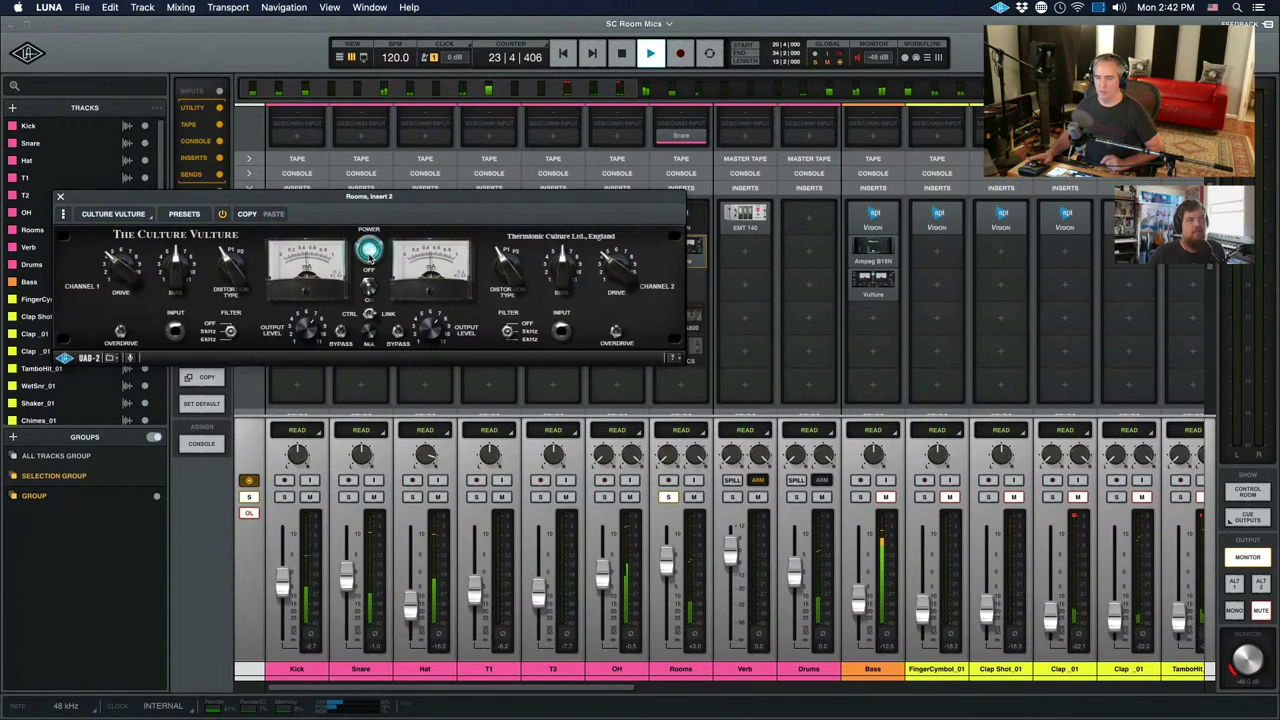
pyautogui.press('space')
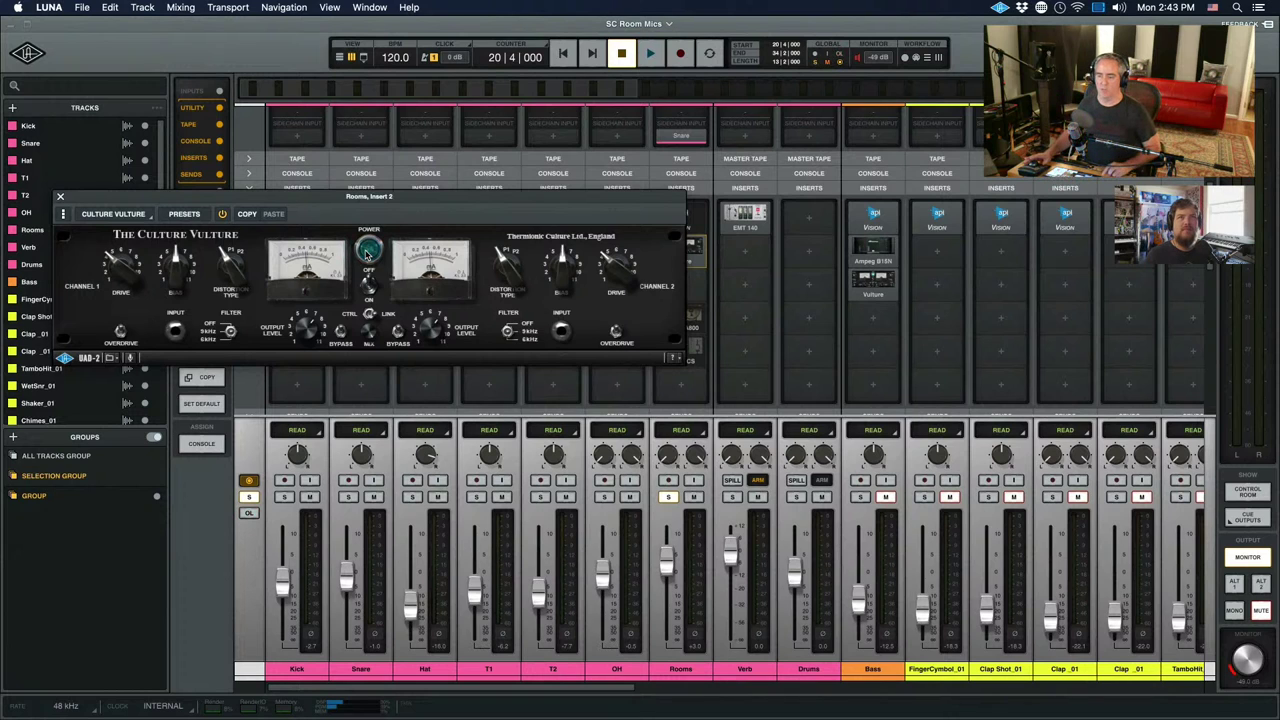
# - Replay the soloed Rooms track with the Culture Vulture's power off, then on, and switch it off again
pyautogui.press('space')
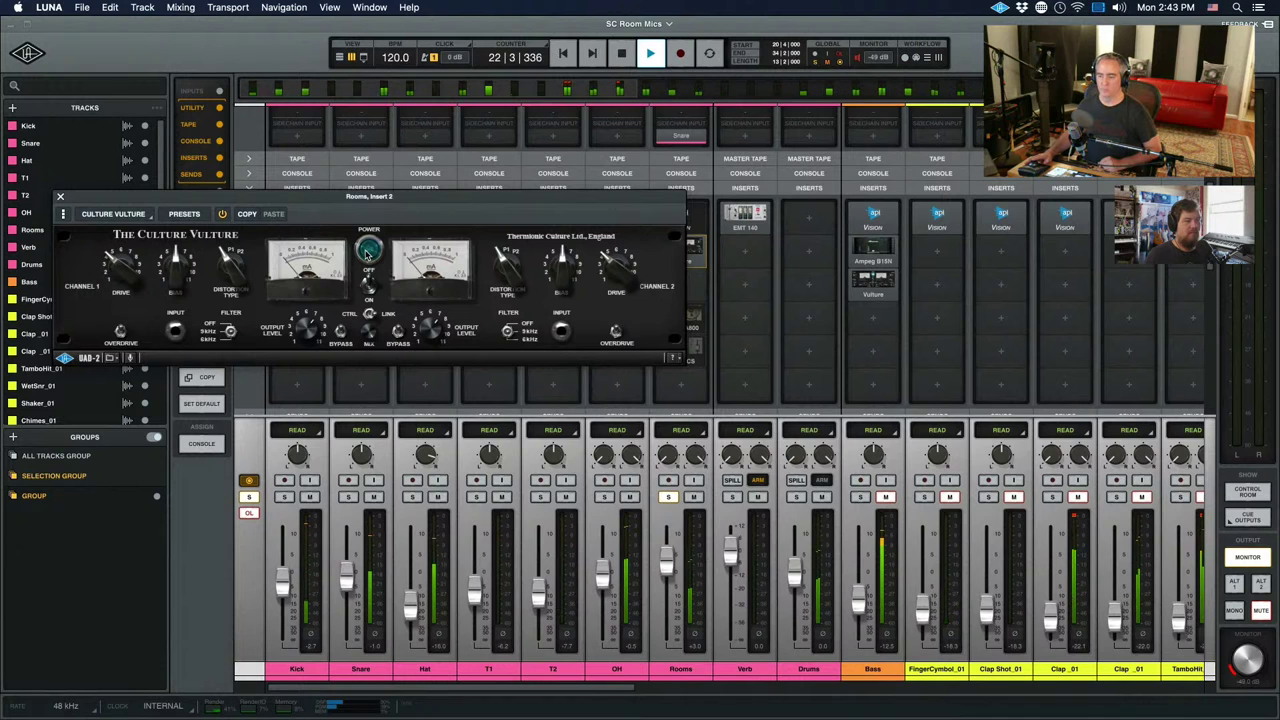
pyautogui.click(367, 254)
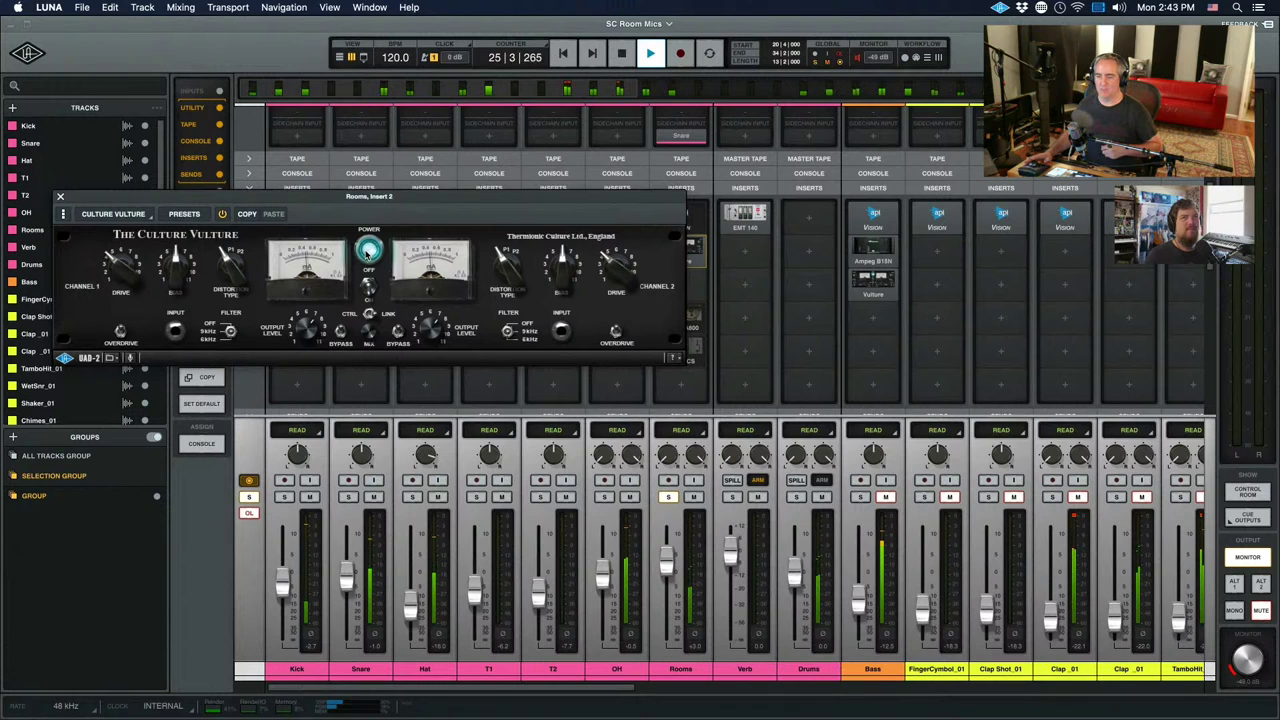
pyautogui.click(368, 251)
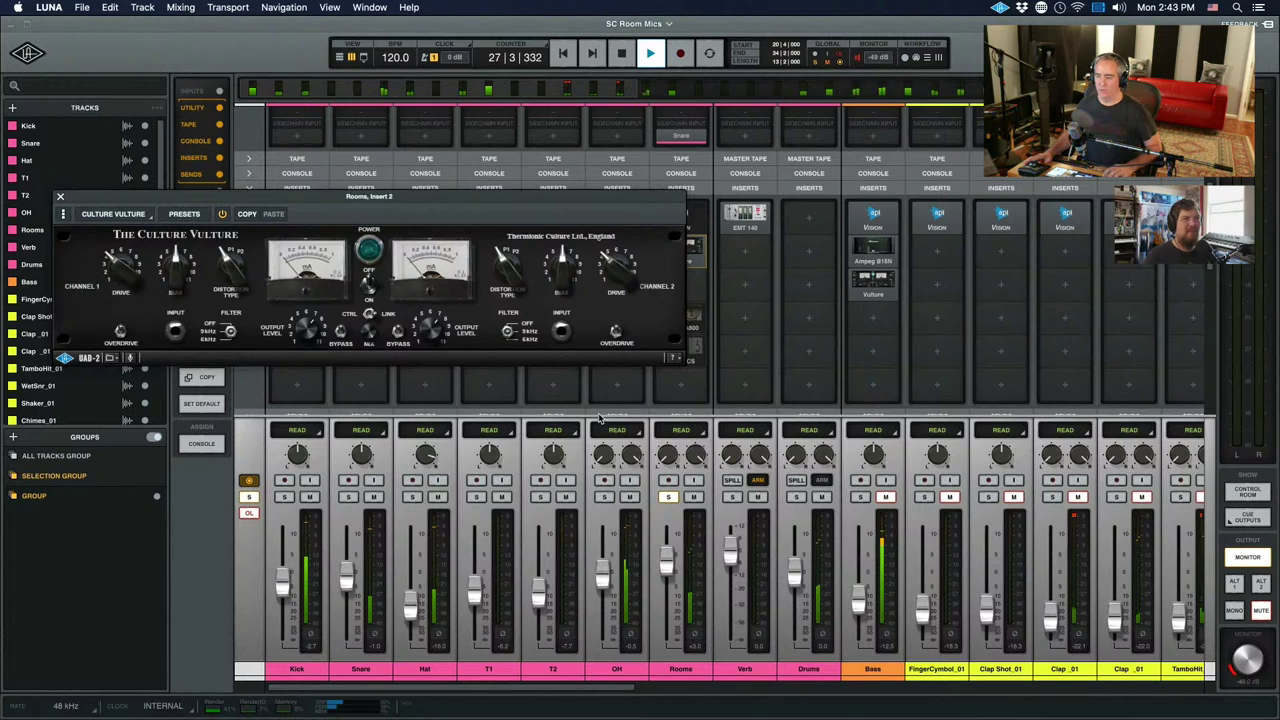
pyautogui.press('space')
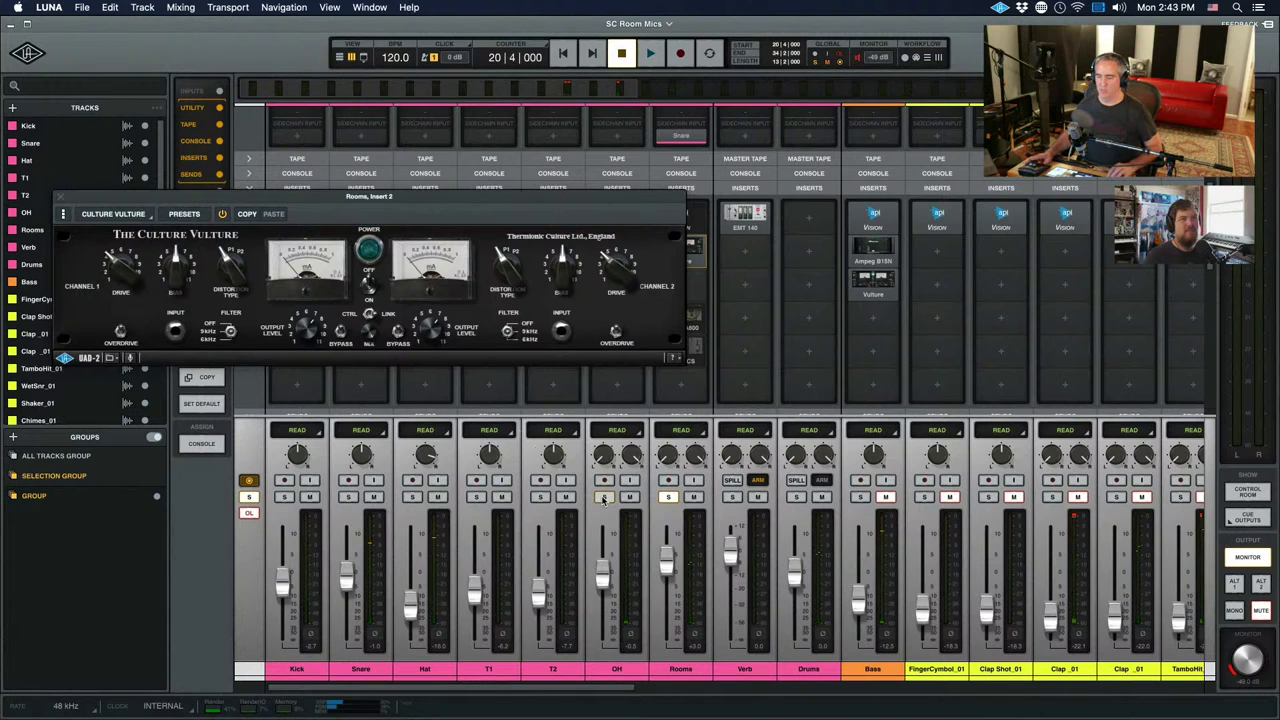
# - Solo OH together with Rooms and lower the OH fader to -5.8 during playback, leaving only Rooms soloed
pyautogui.click(604, 497)
pyautogui.press('space')
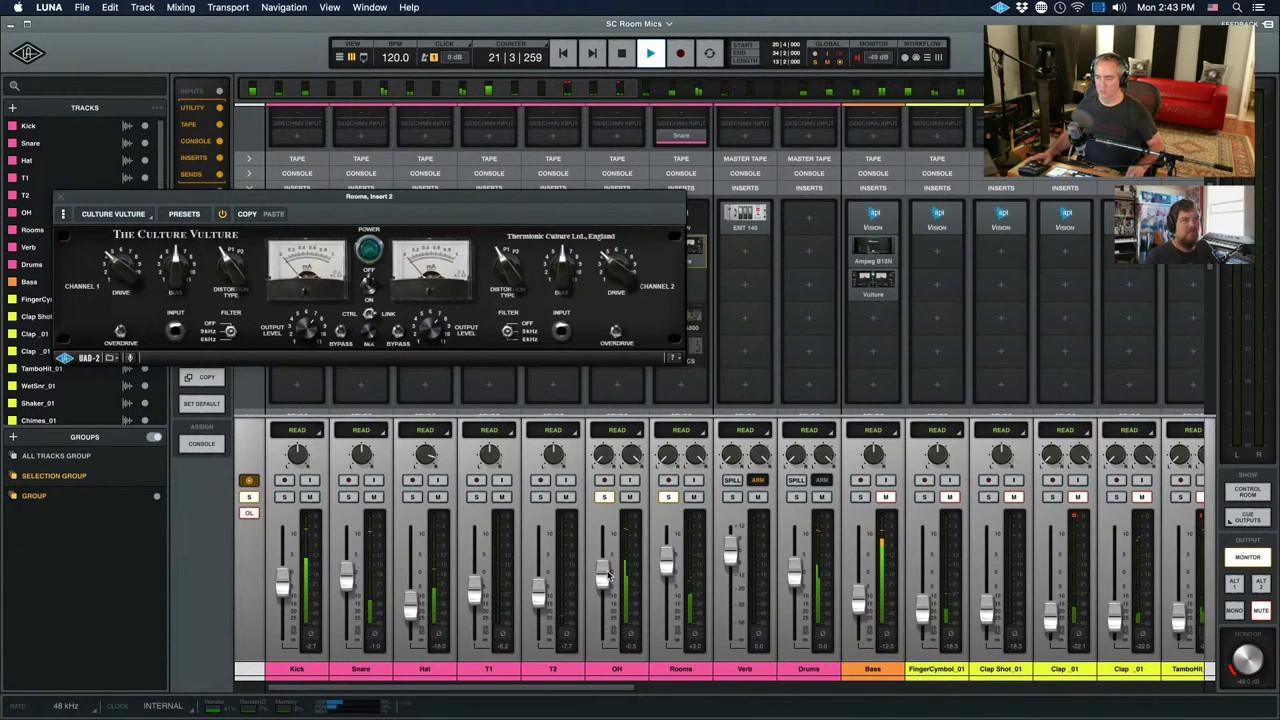
pyautogui.moveTo(607, 577); pyautogui.dragTo(602, 592)
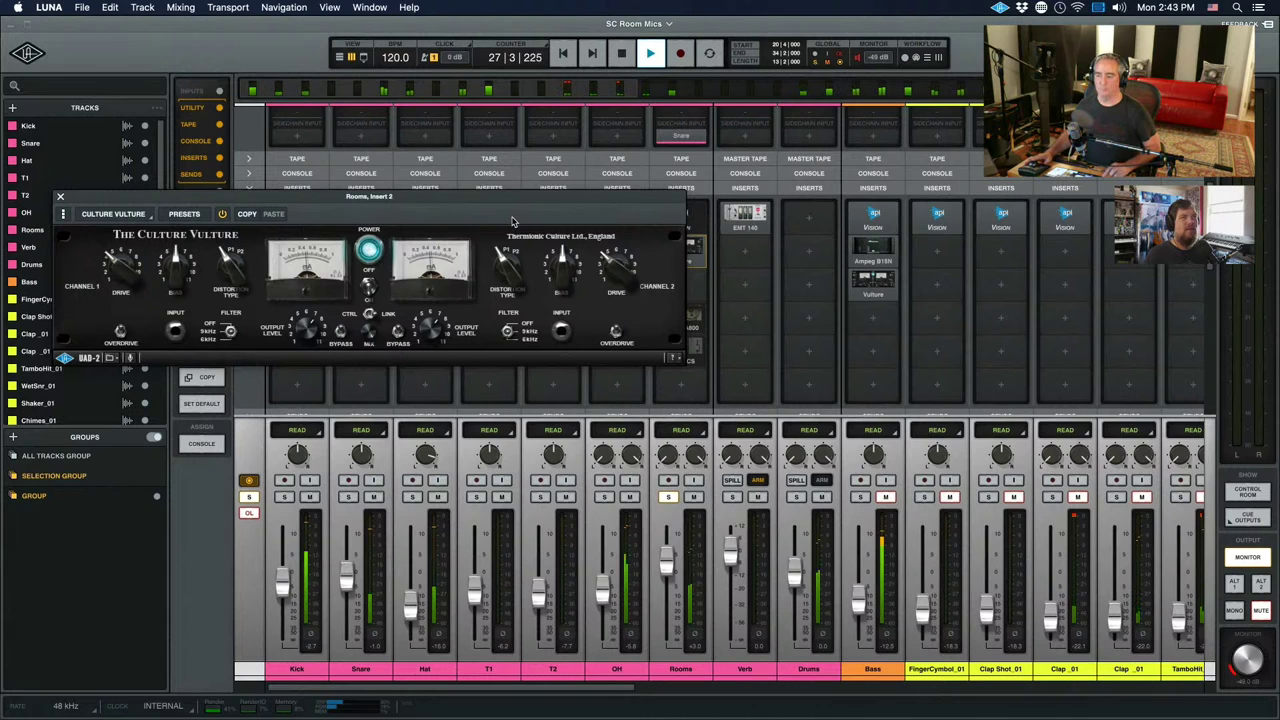
pyautogui.press('space')
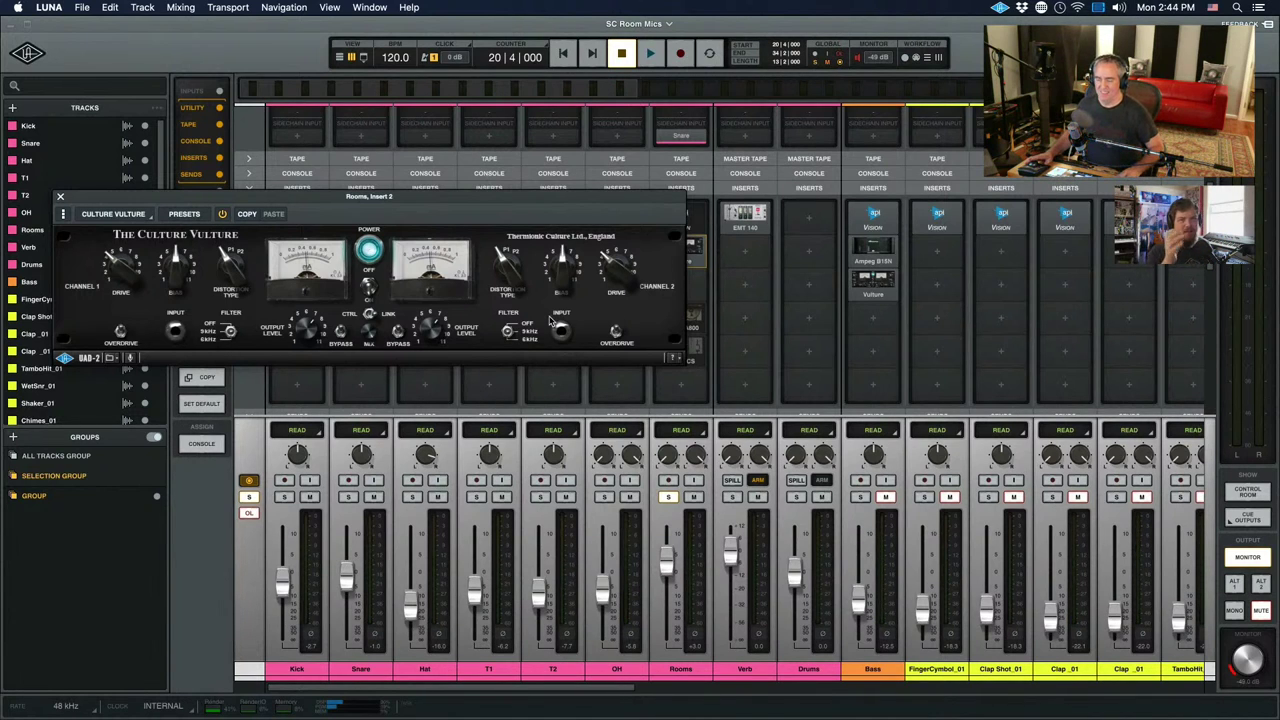
# - Close the Rooms track's Culture Vulture, open the one on the Bass track and move its window clear of the Bass channel
pyautogui.moveTo(485, 202); pyautogui.dragTo(470, 179)
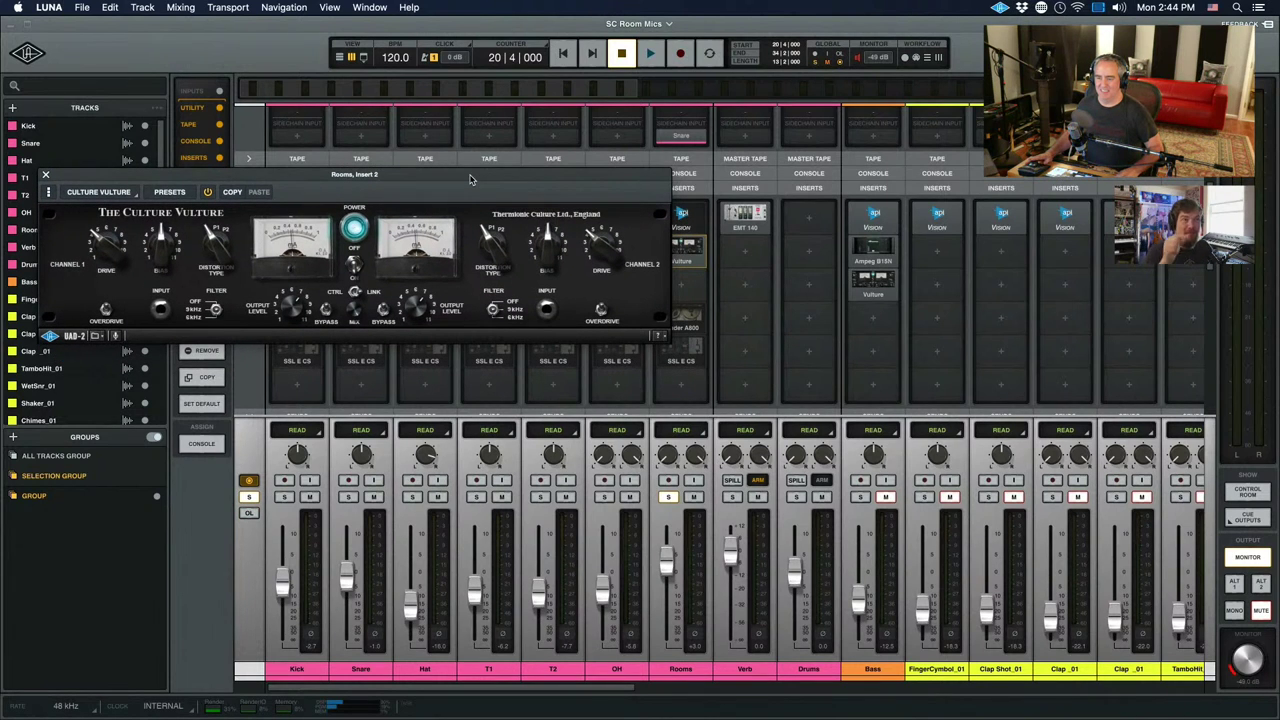
pyautogui.press('super+w')
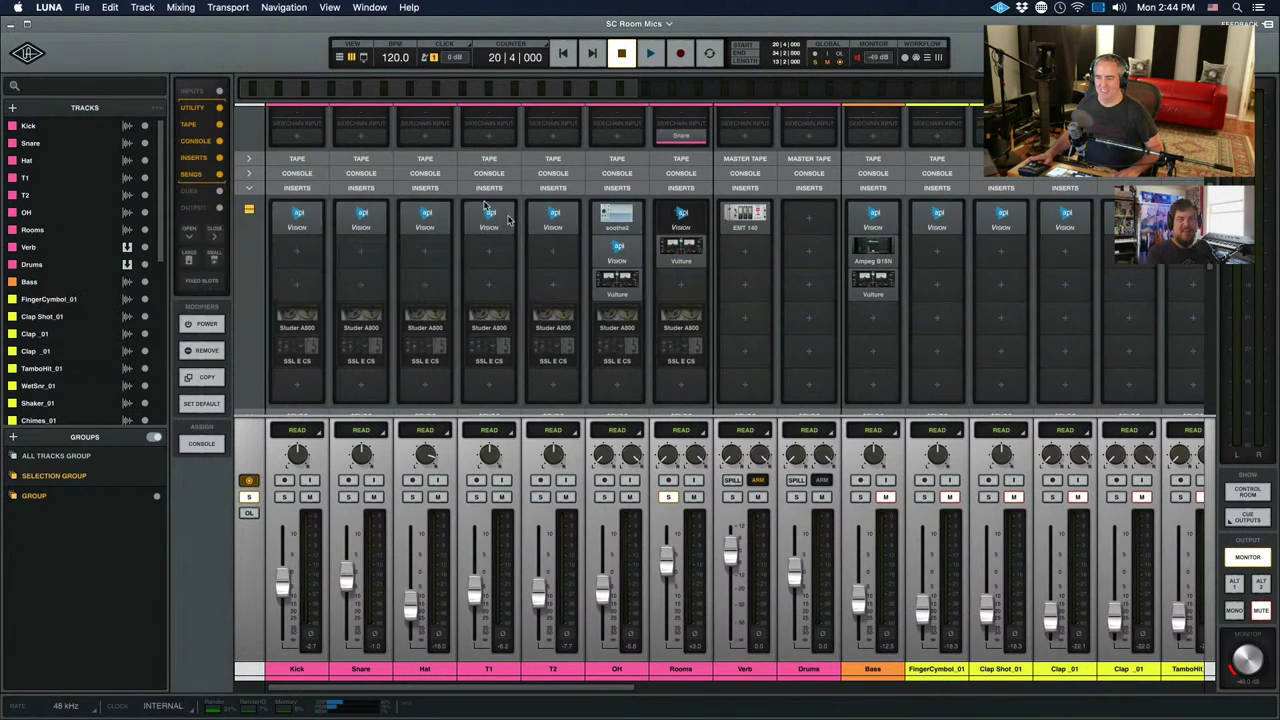
pyautogui.click(862, 283)
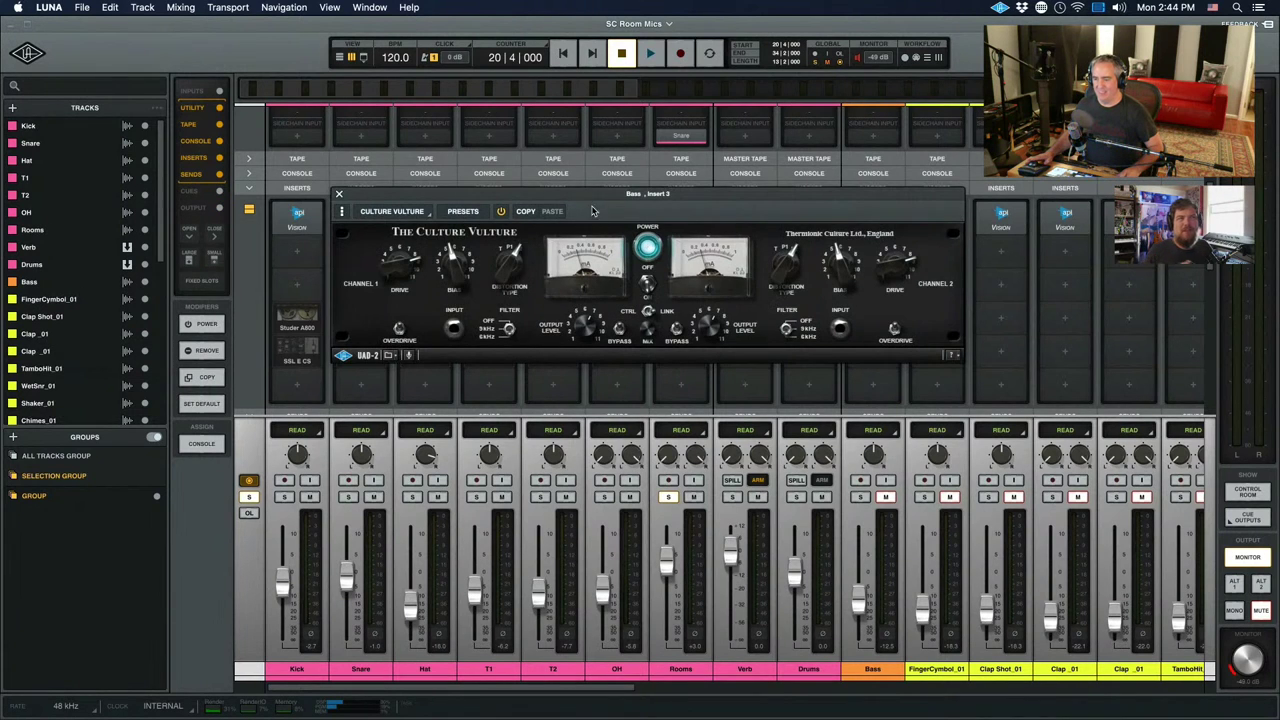
pyautogui.moveTo(593, 194); pyautogui.dragTo(399, 188)
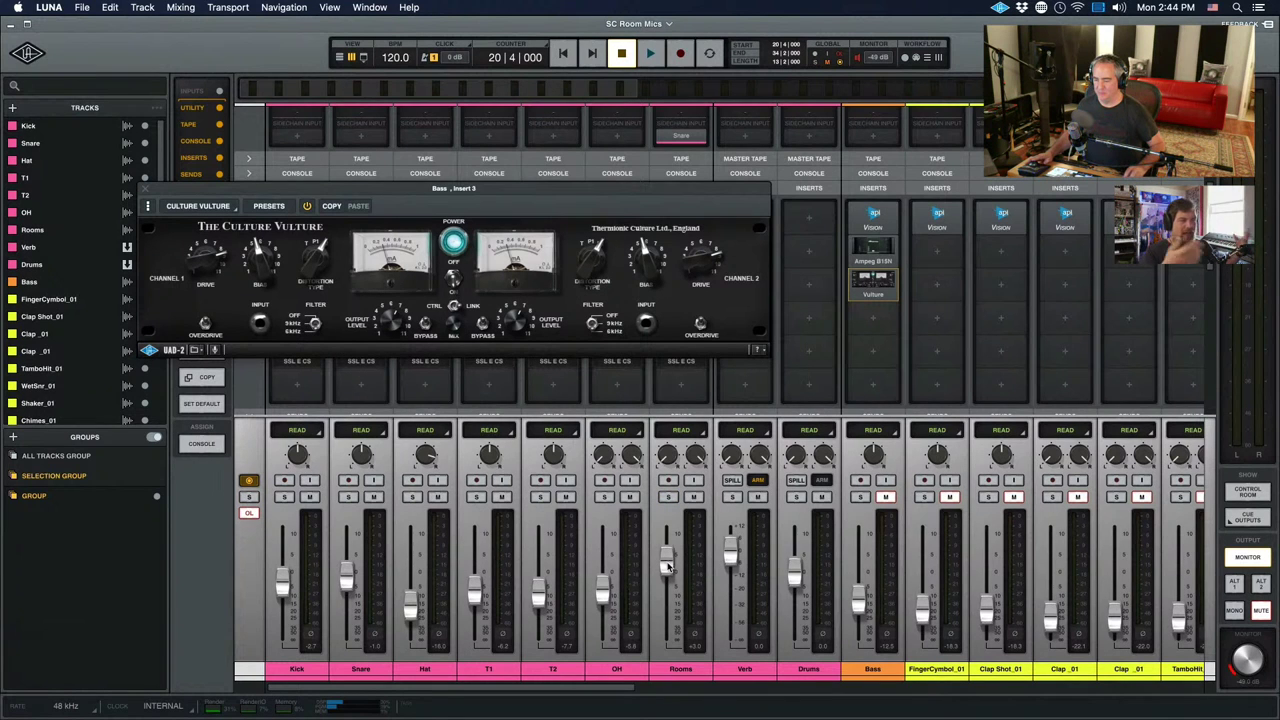
# - Lower the Rooms fader to about -6.8 and the Verb fader to -15.7, and turn down the Bass Culture Vulture's bias
pyautogui.moveTo(668, 568); pyautogui.dragTo(668, 602)
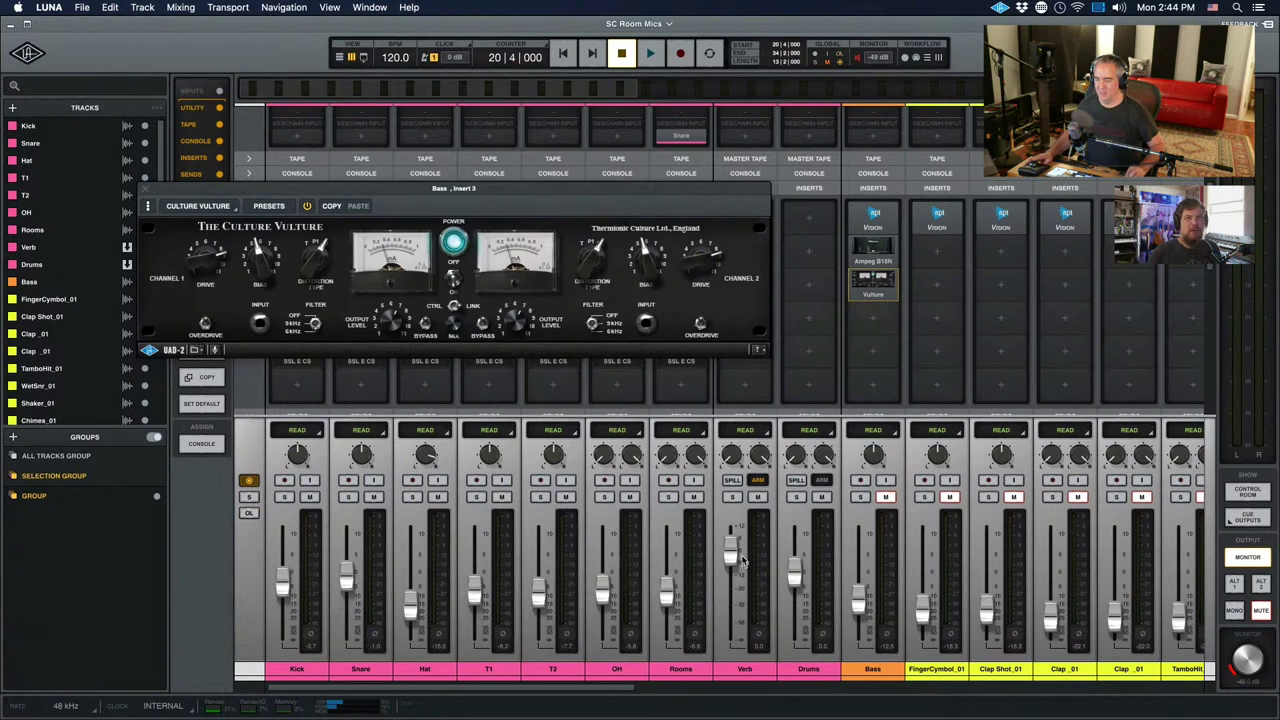
pyautogui.moveTo(730, 553); pyautogui.dragTo(731, 593)
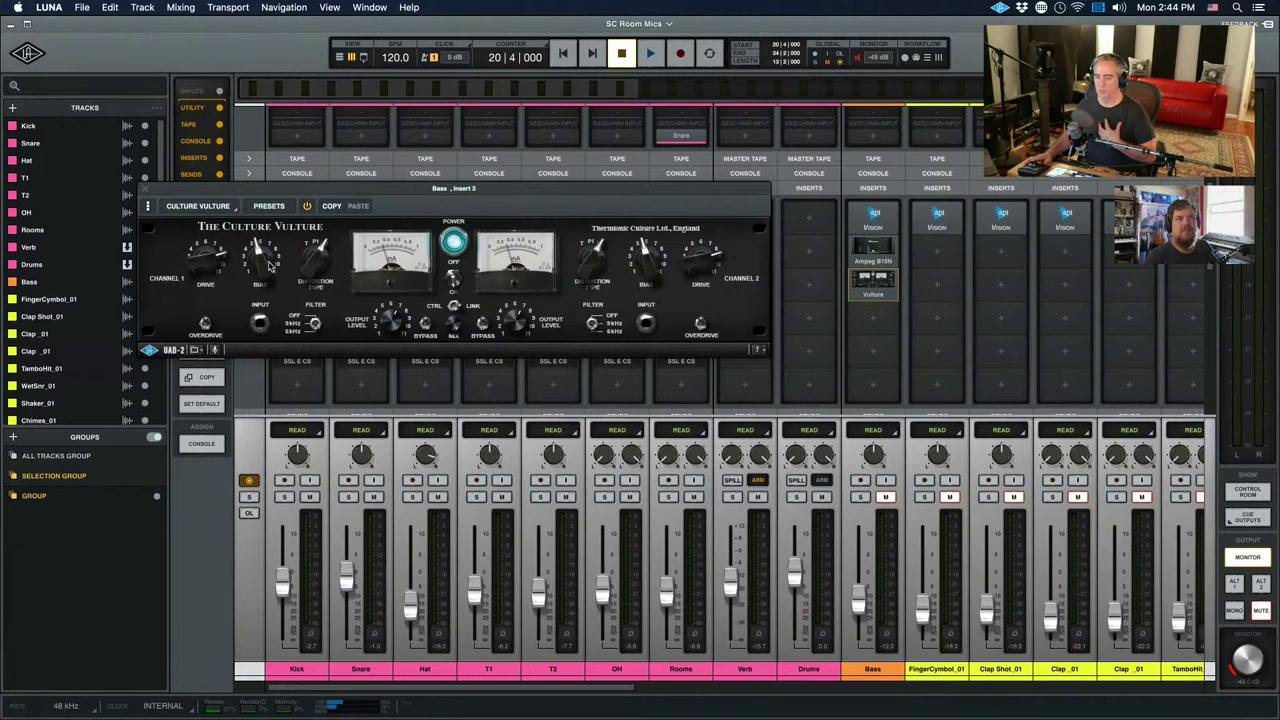
pyautogui.moveTo(266, 261)
pyautogui.mouseDown()
pyautogui.moveTo(276, 258)
pyautogui.moveTo(263, 276)
pyautogui.mouseUp()
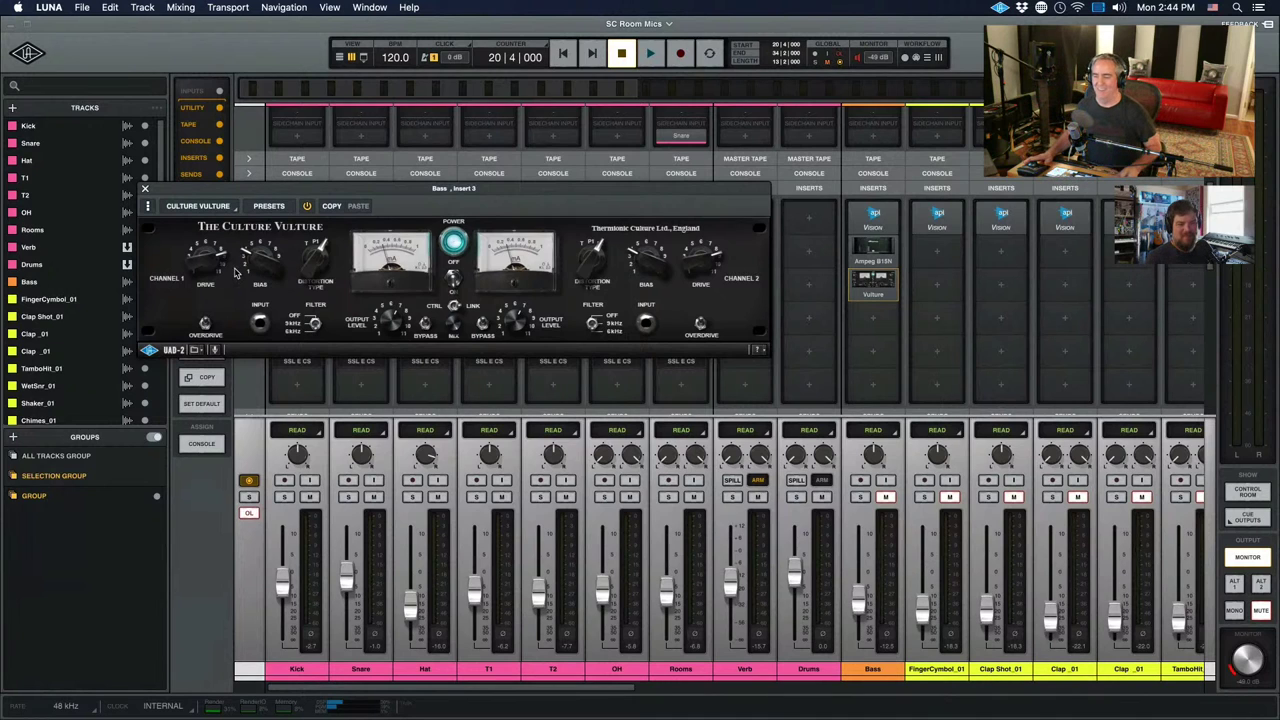
# - Play the mix with the Bass Culture Vulture powered off, unmuting Bass and raising its fader to about -5.9
pyautogui.click(447, 243)
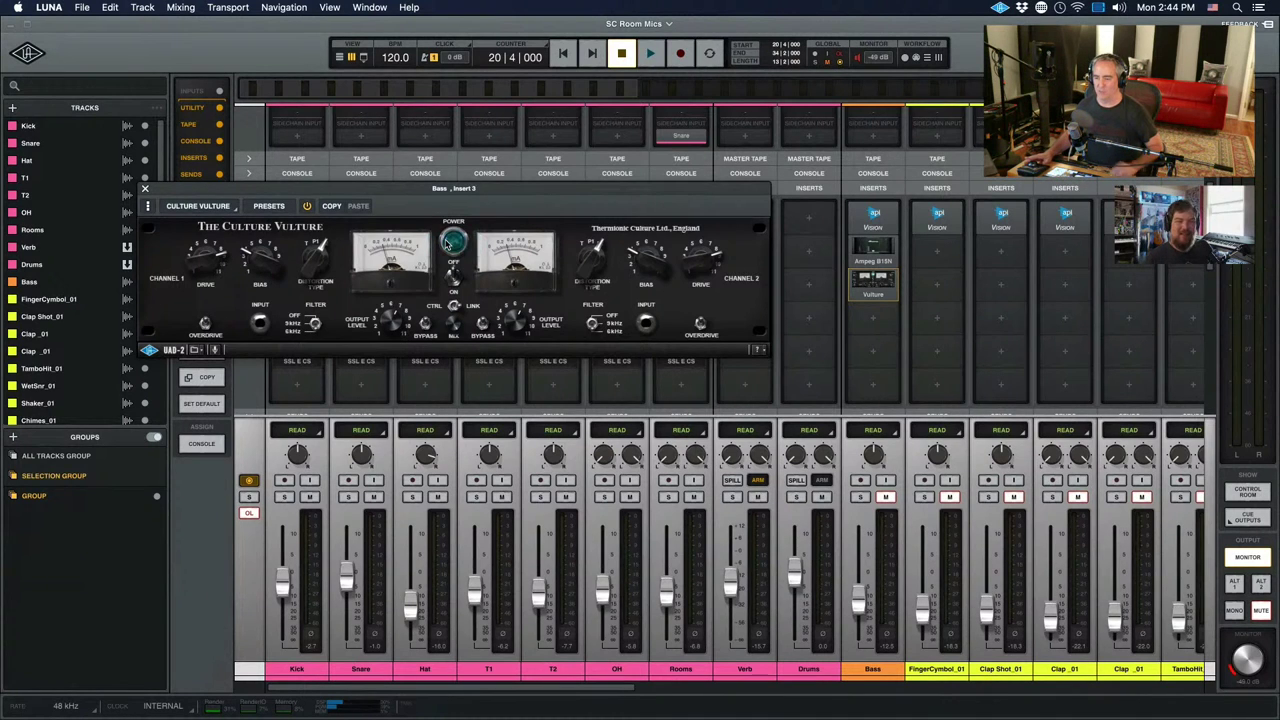
pyautogui.press('space')
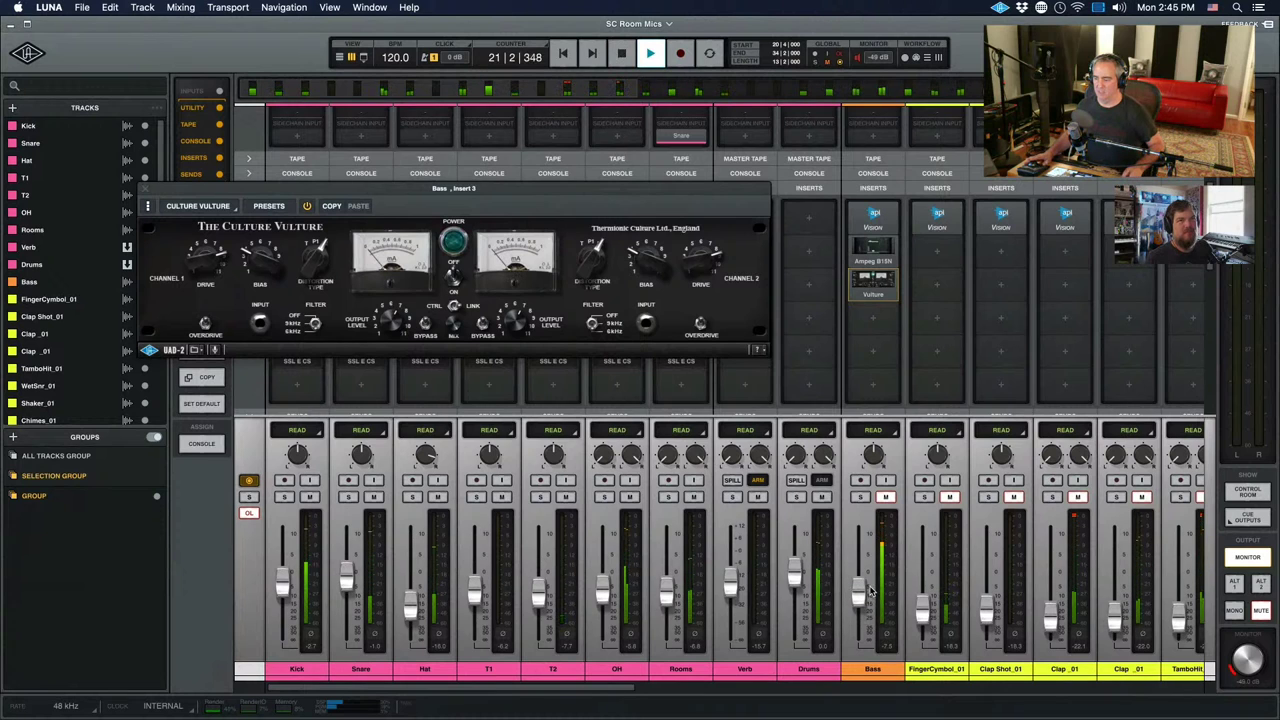
pyautogui.click(885, 497)
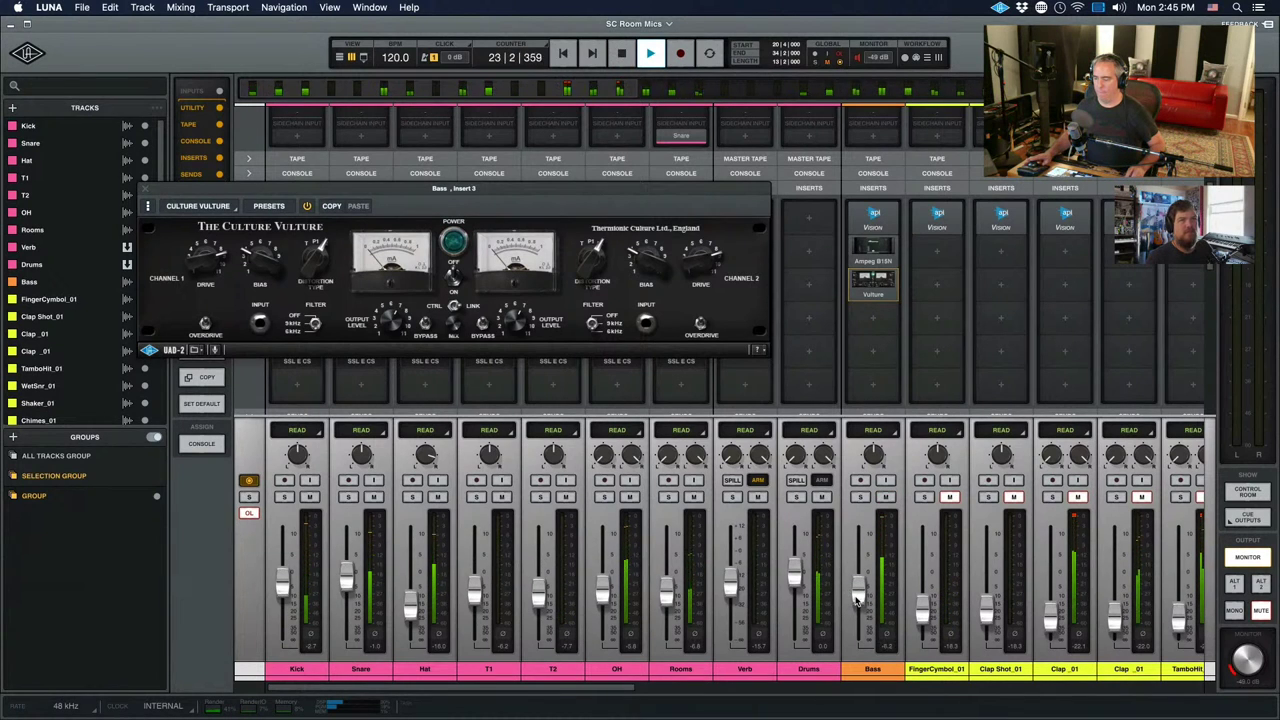
pyautogui.moveTo(857, 605); pyautogui.dragTo(857, 597)
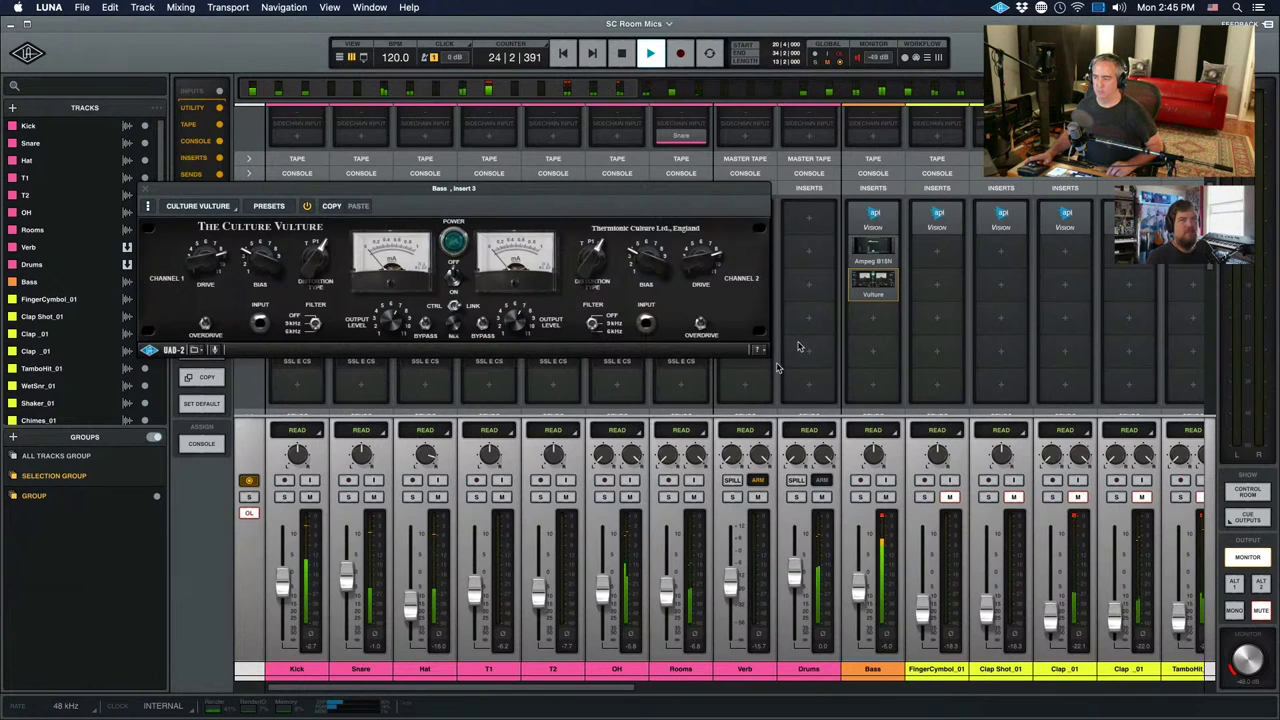
pyautogui.press('space')
# - Power the Bass Culture Vulture back on and audition different bias settings during playback
pyautogui.click(452, 241)
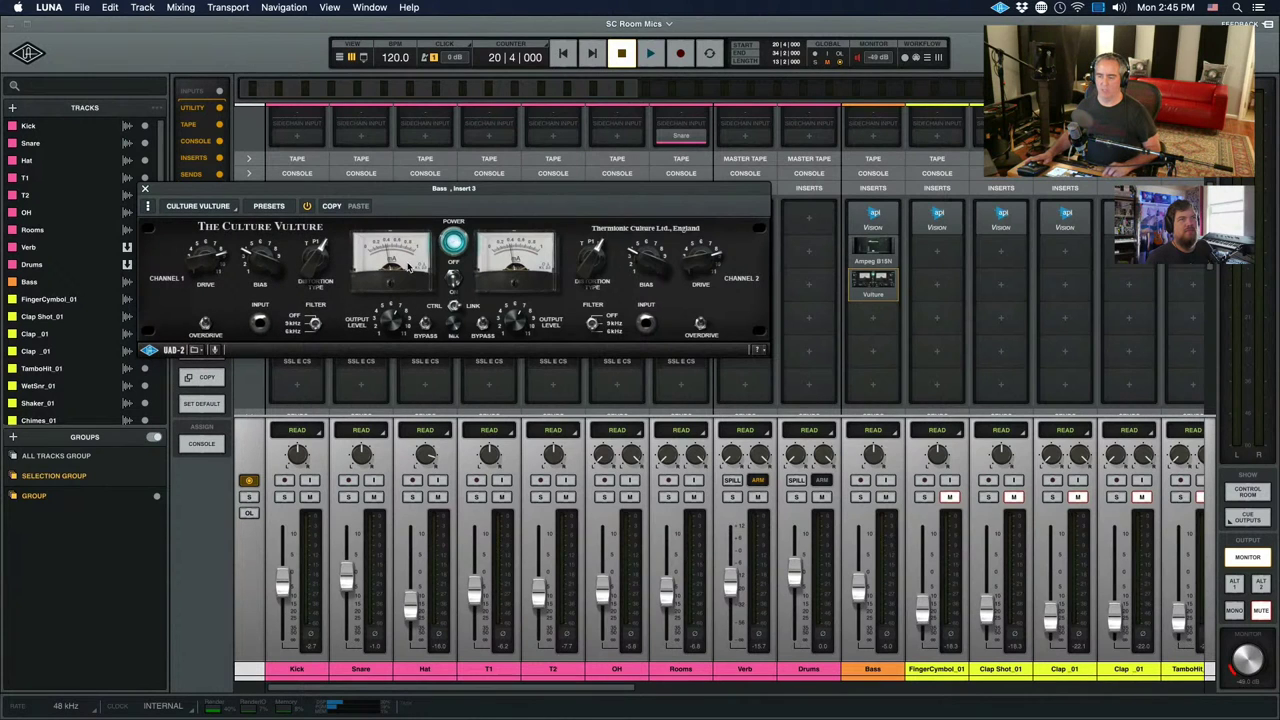
pyautogui.press('space')
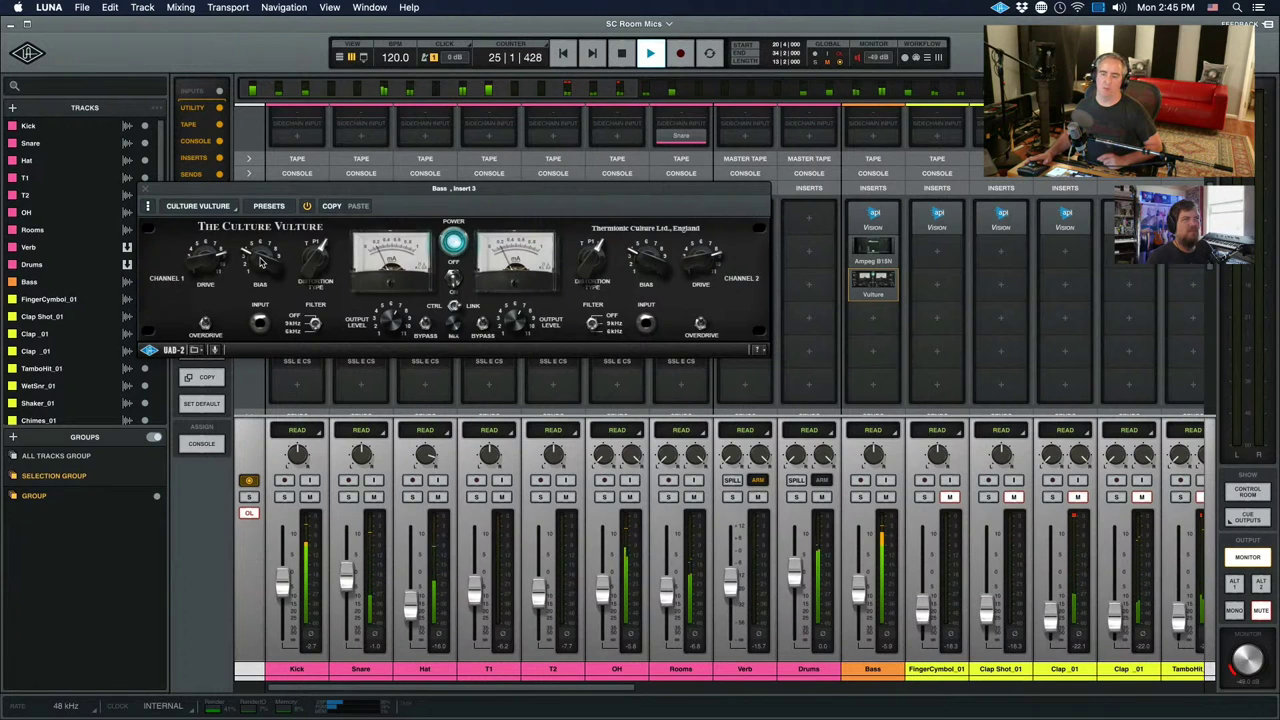
pyautogui.moveTo(260, 258); pyautogui.dragTo(258, 292)
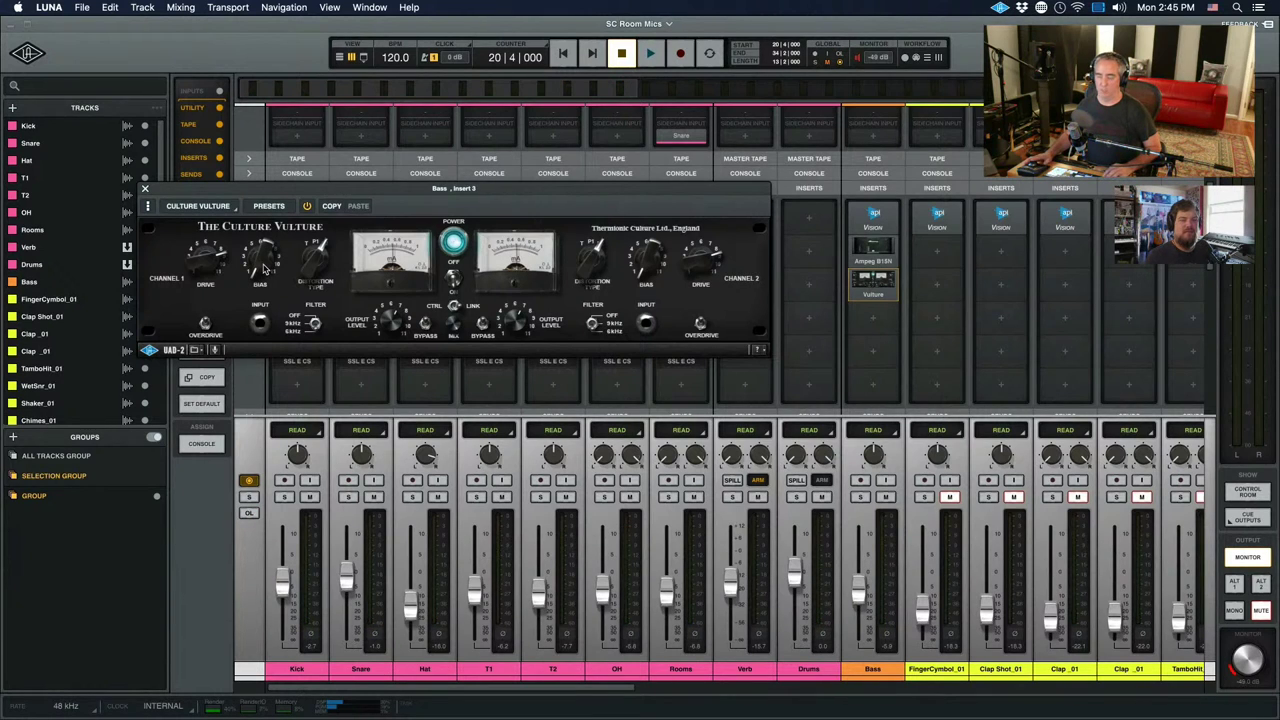
pyautogui.press('space')
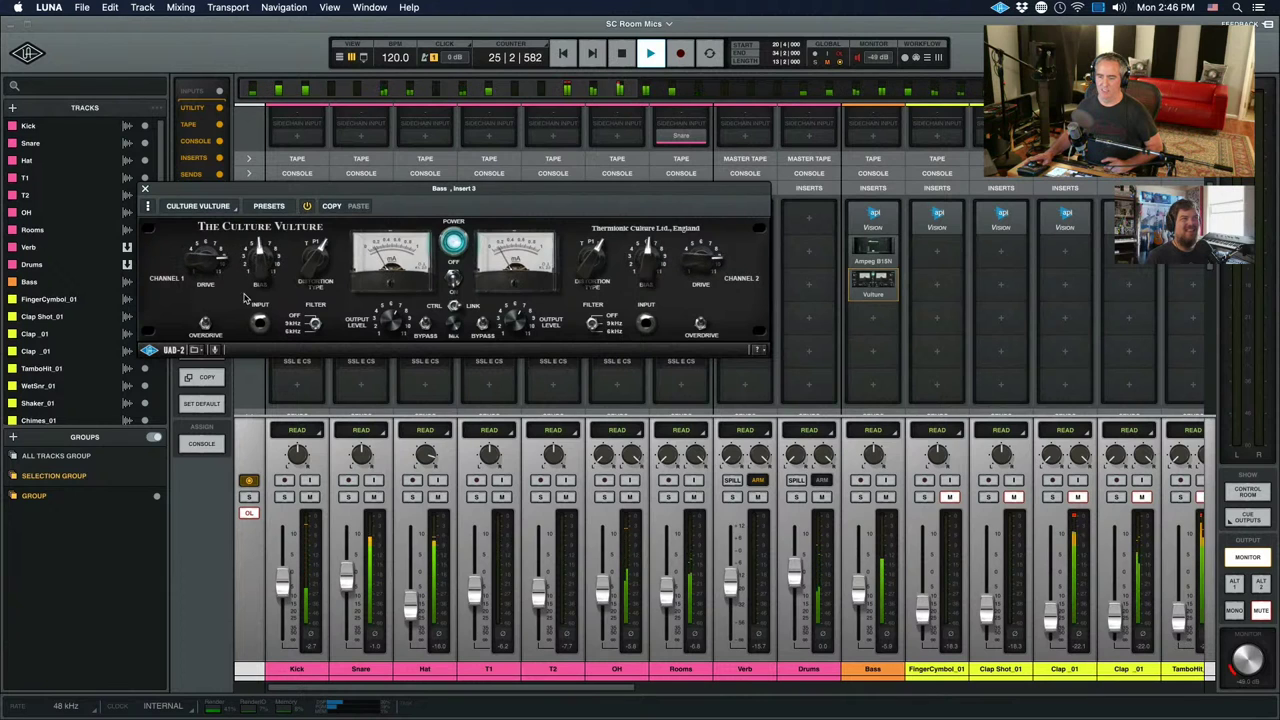
pyautogui.moveTo(252, 273); pyautogui.dragTo(238, 323)
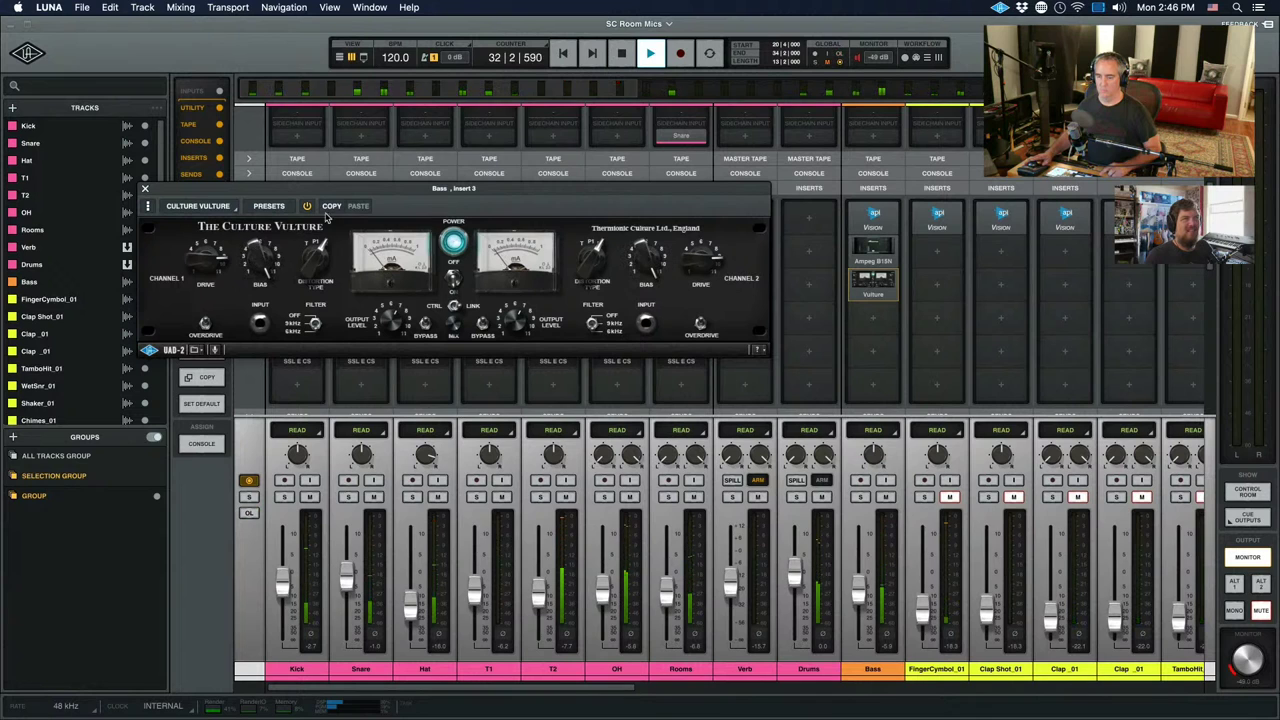
pyautogui.press('space')
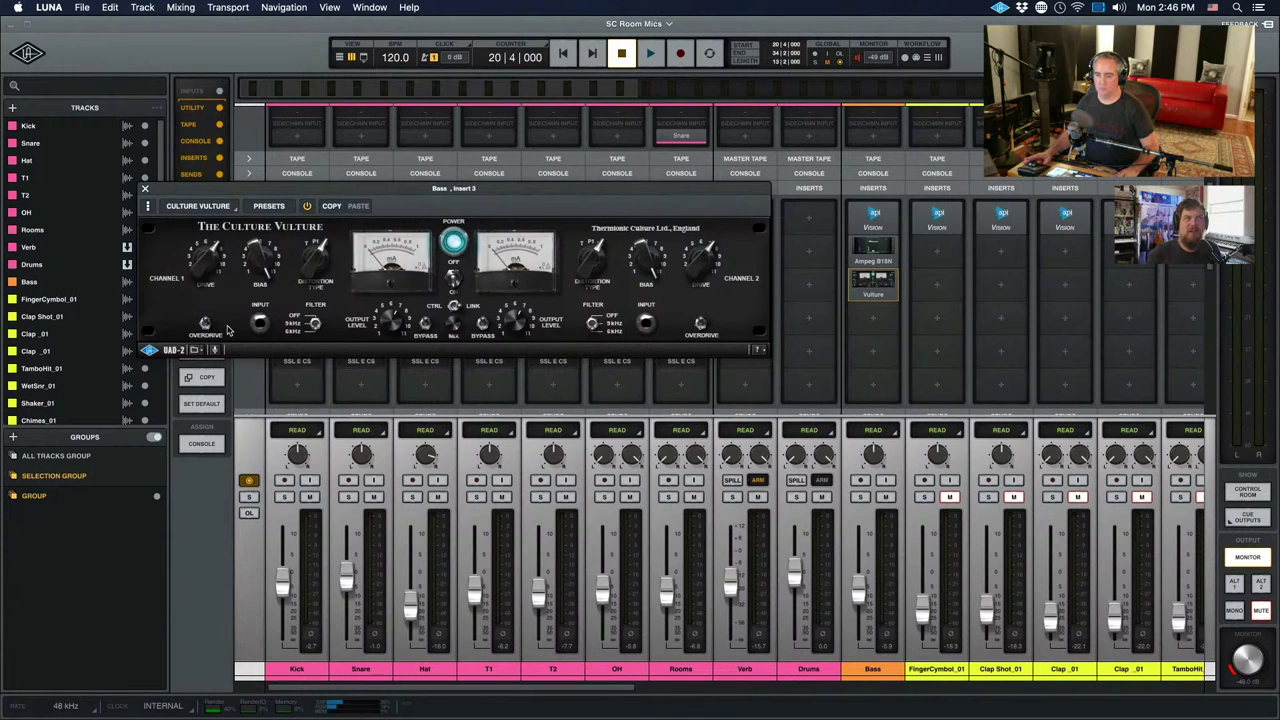
# - Toggle channel 1's overdrive switch on the Bass Culture Vulture, leaving it as it was, and readjust the bias
pyautogui.click(204, 325)
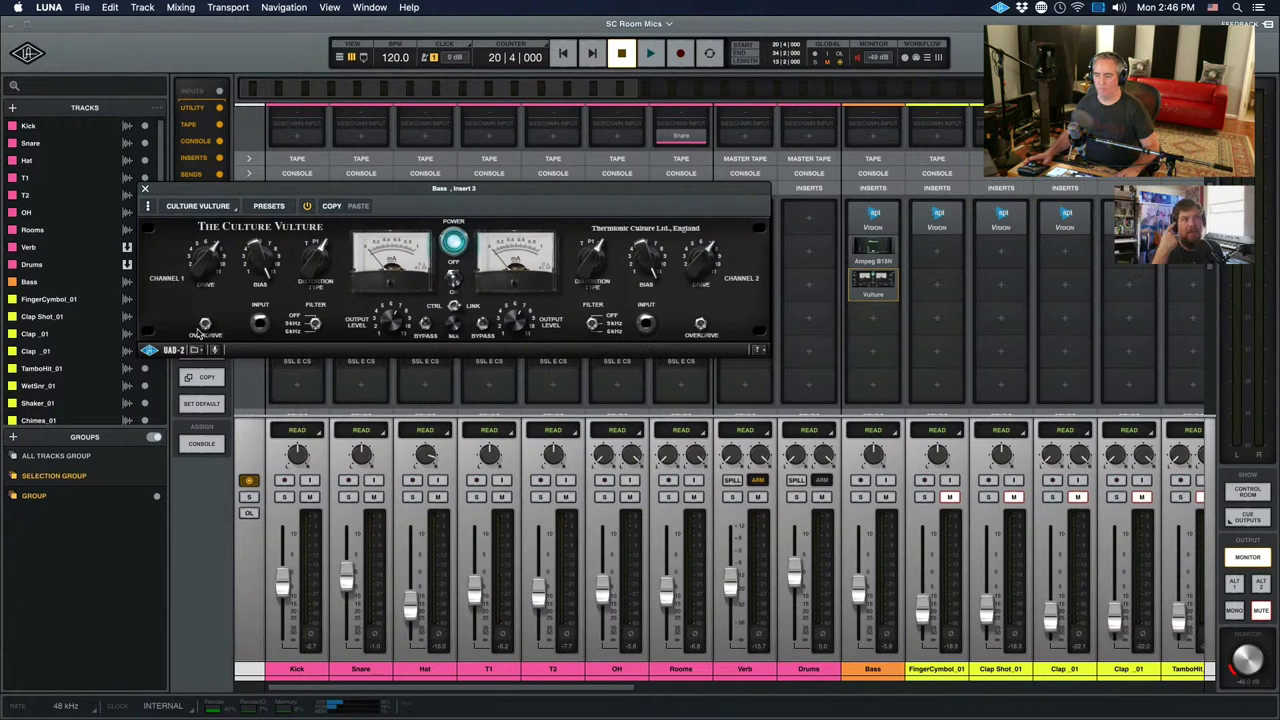
pyautogui.click(209, 319)
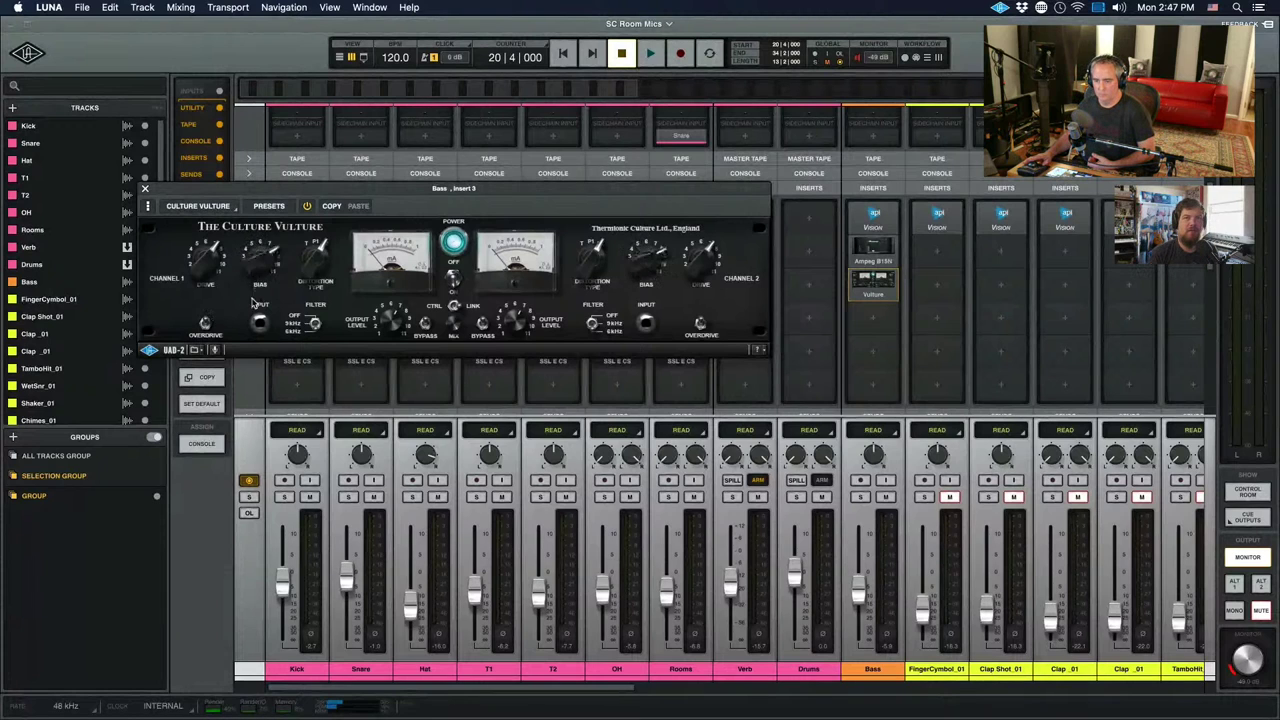
pyautogui.moveTo(257, 262); pyautogui.dragTo(252, 256)
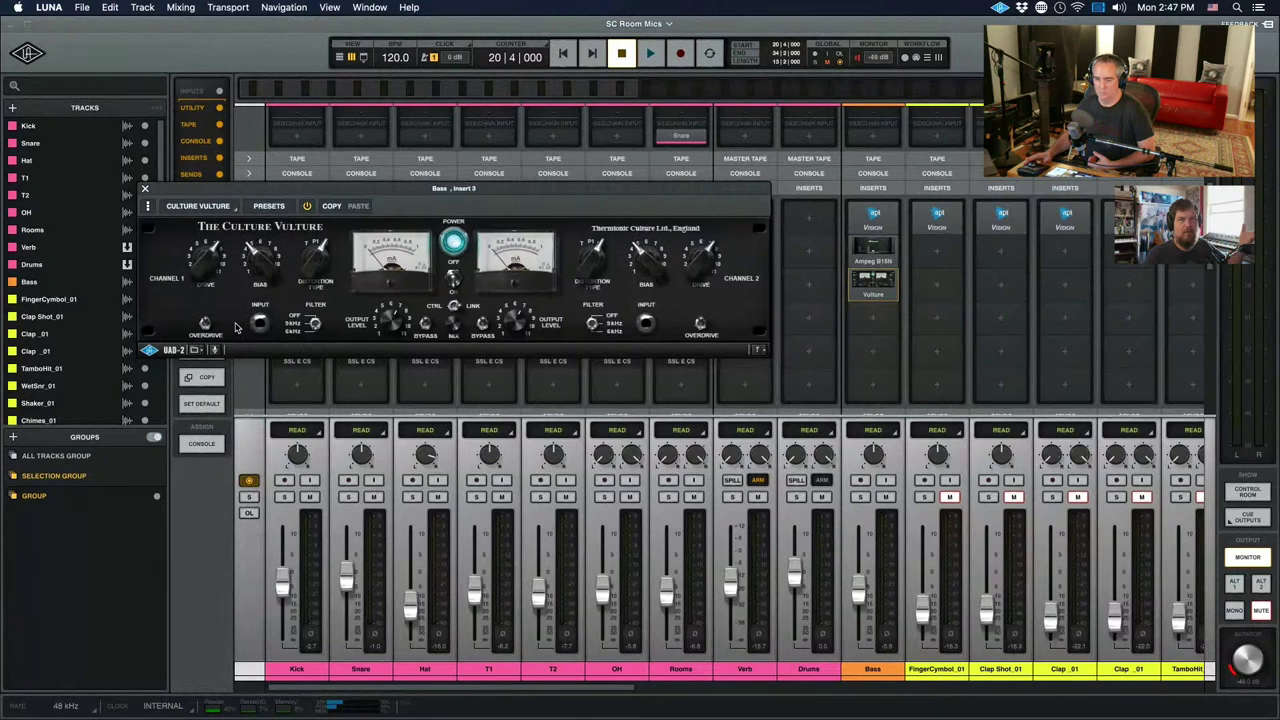
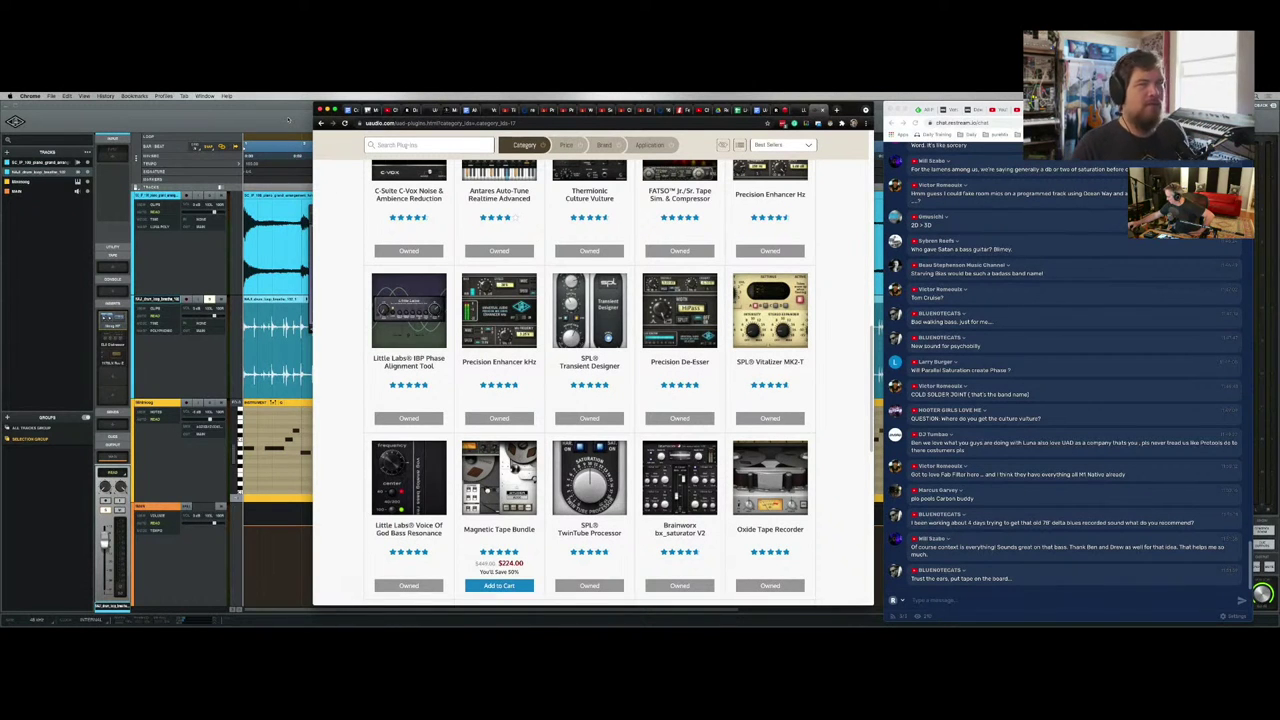
# - Switch to LUNA and play the drum loop with the Moog Multimode Filter powered off, then on
pyautogui.click(288, 120)
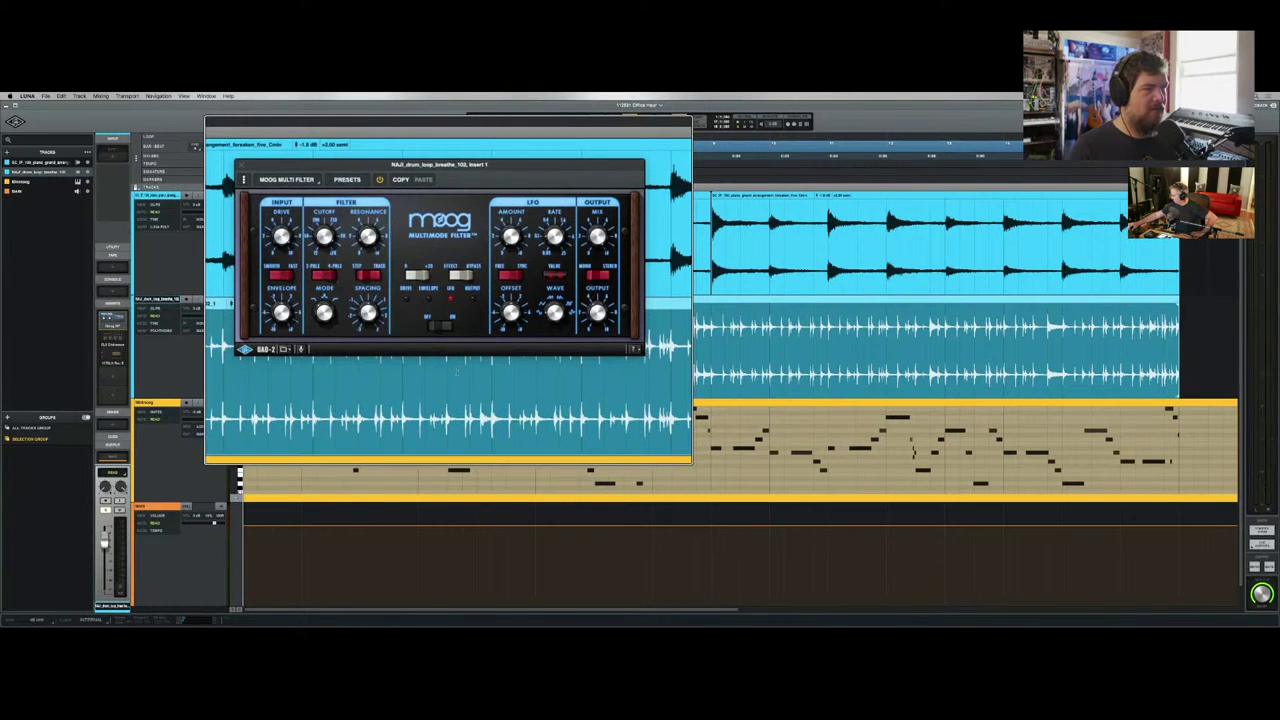
pyautogui.click(437, 328)
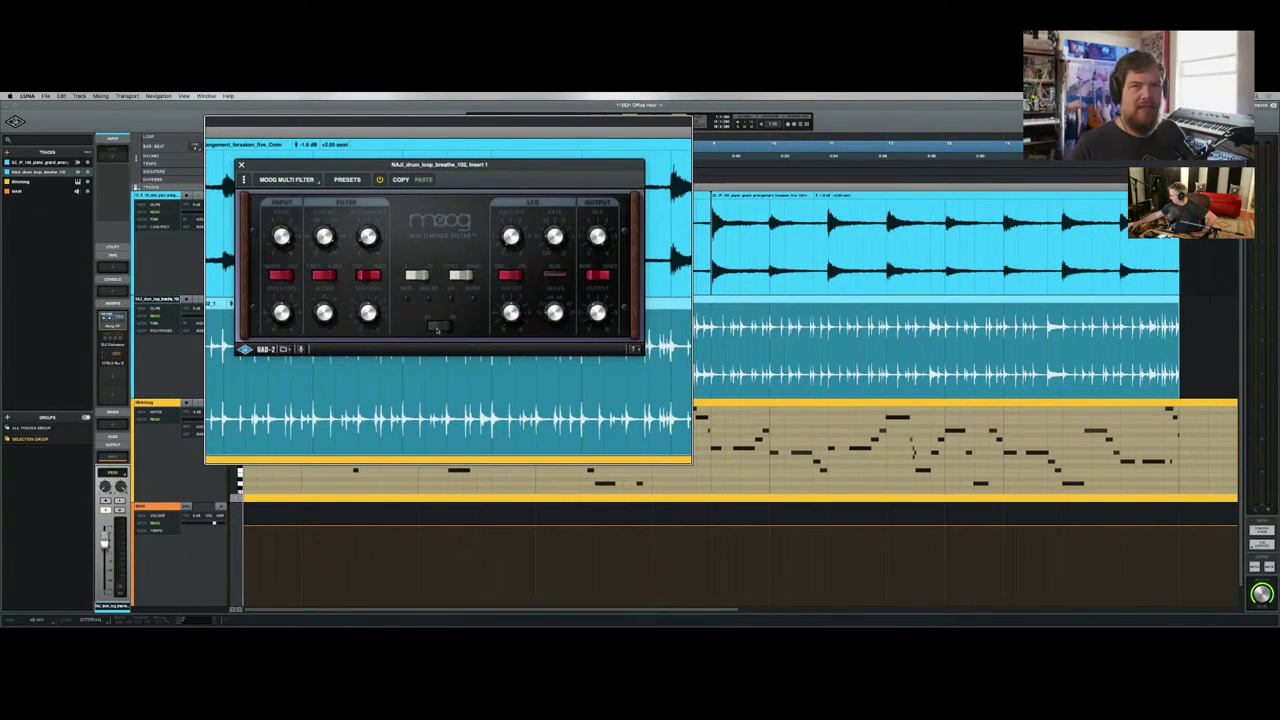
pyautogui.press('space')
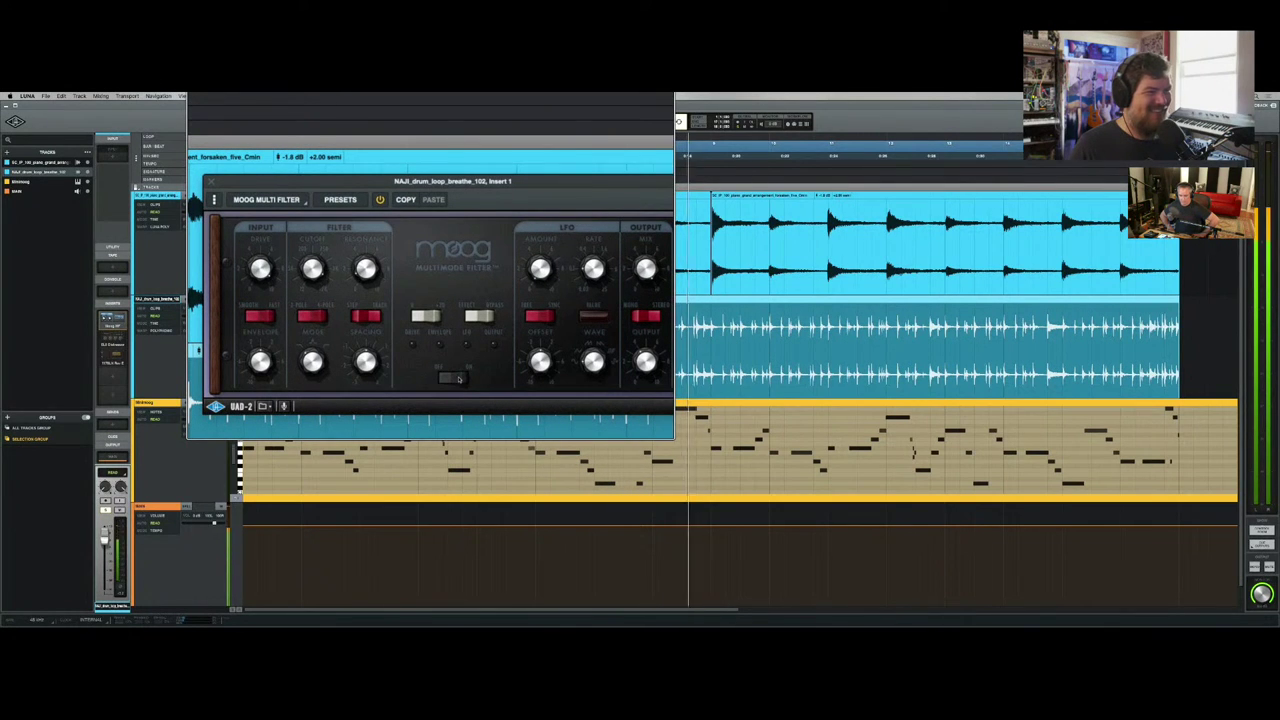
pyautogui.click(459, 378)
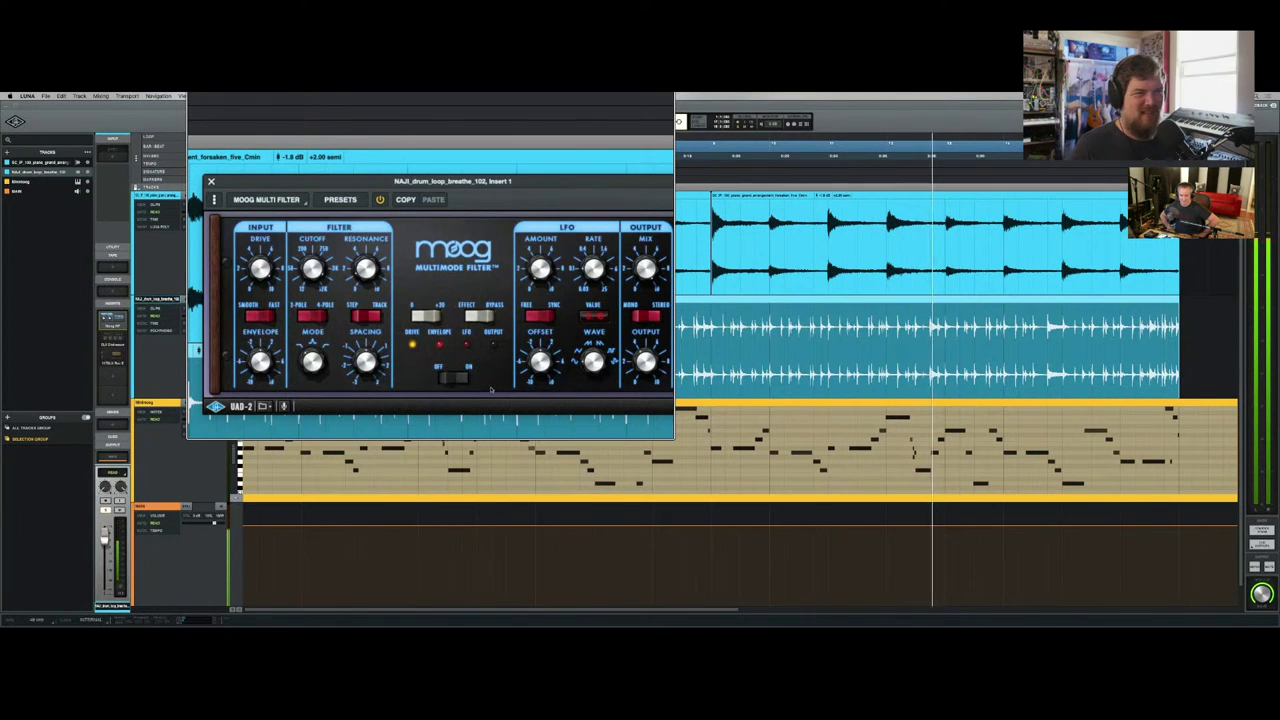
pyautogui.press('space')
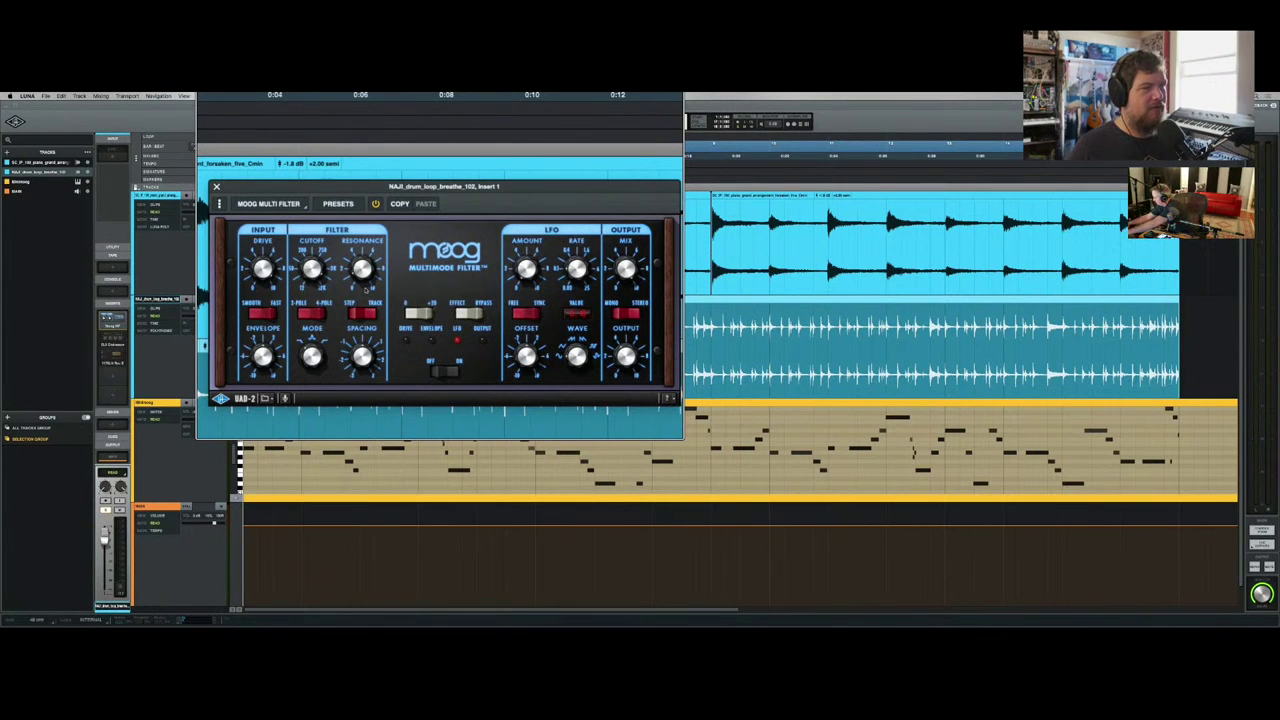
# - Replay the drum loop, comparing the Moog Multimode Filter powered on, off and on again, and stop playback
pyautogui.press('space')
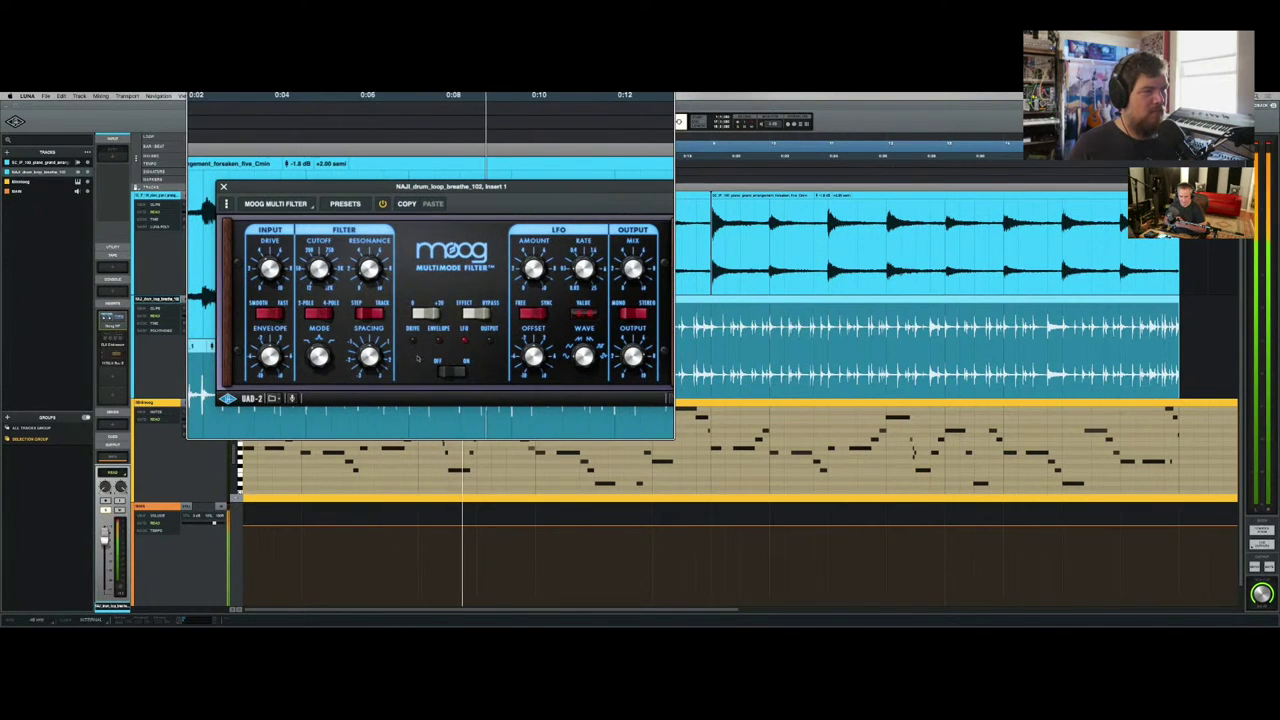
pyautogui.click(447, 372)
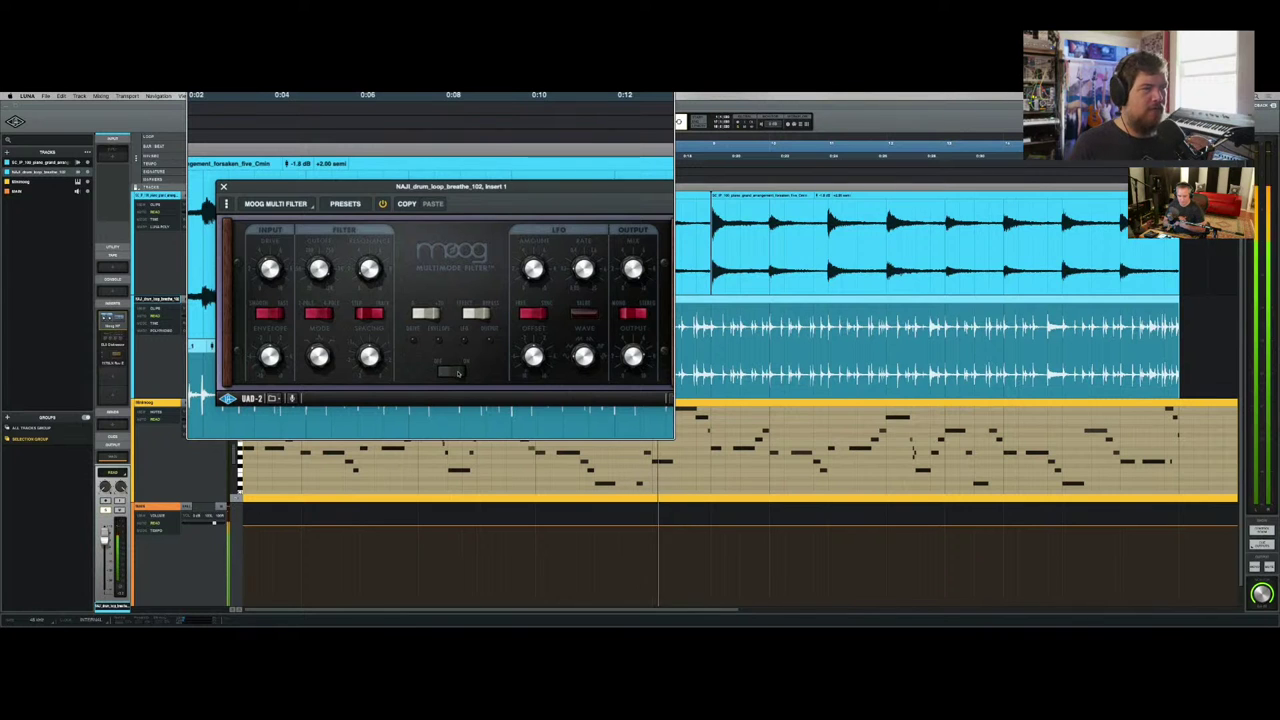
pyautogui.click(456, 372)
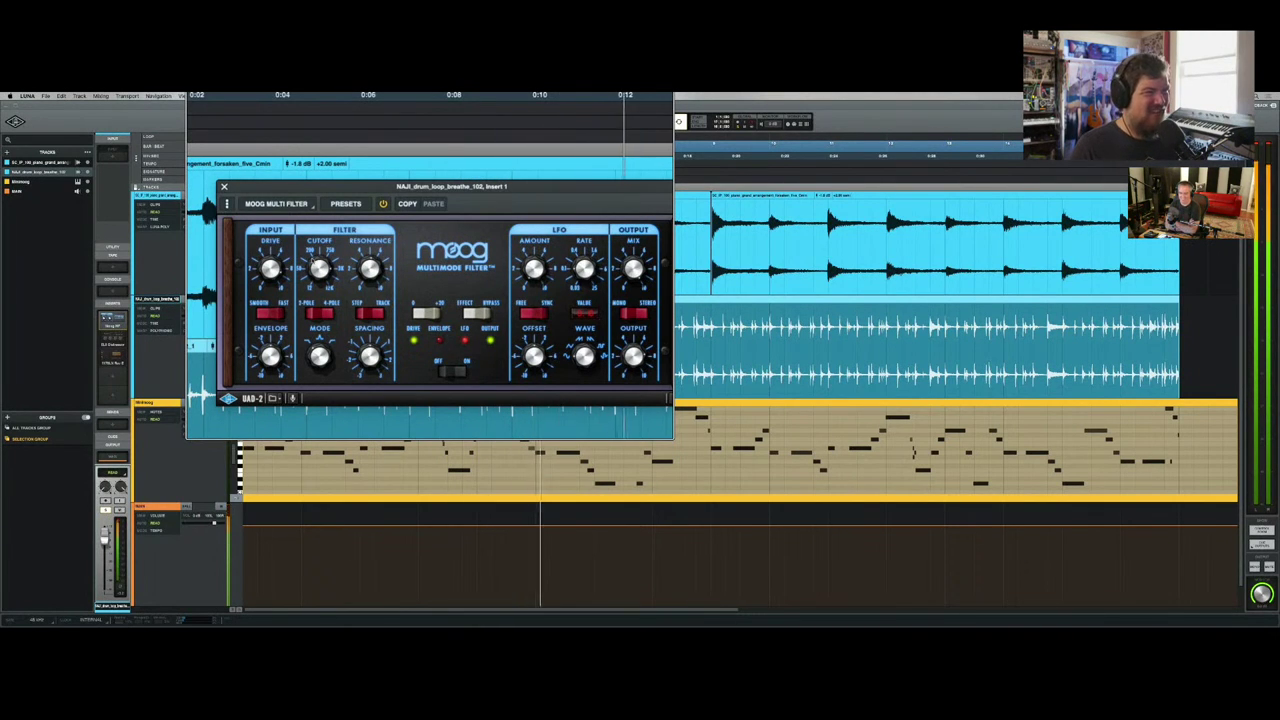
pyautogui.press('space')
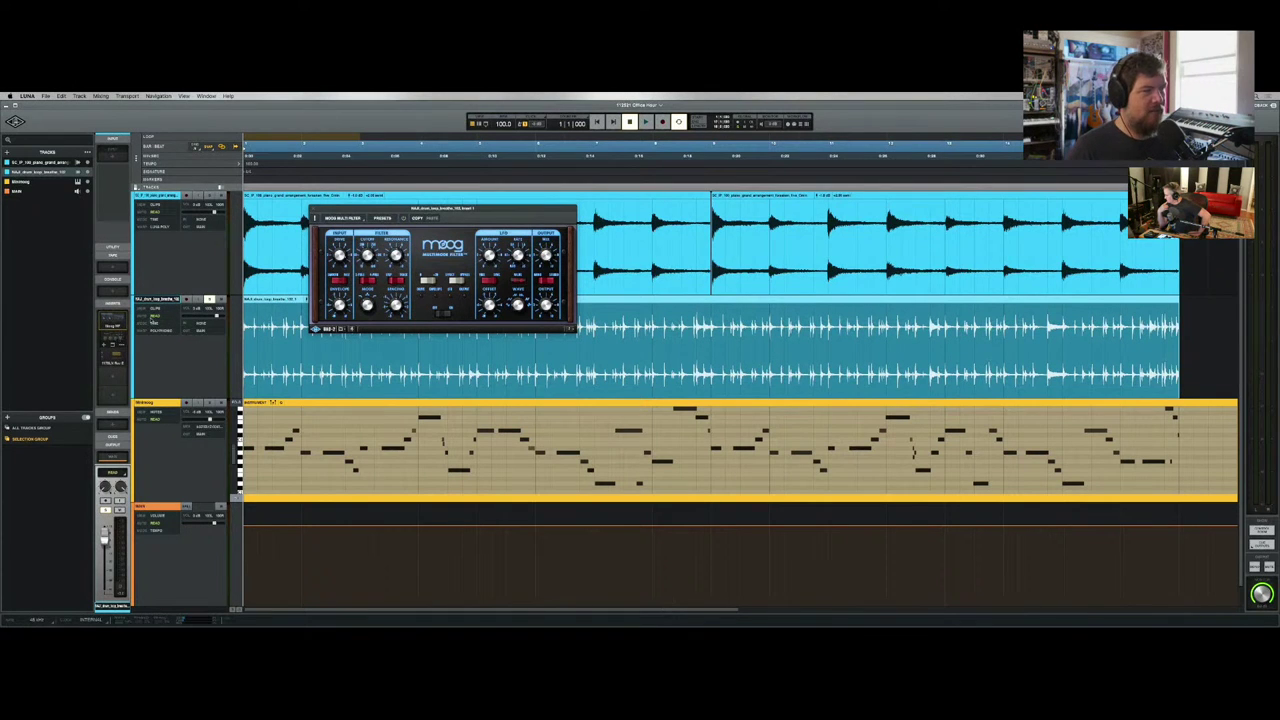
# - Close the Moog filter window and open the drum loop's Distressor and Universal Audio limiting amplifier inserts
pyautogui.click(114, 340)
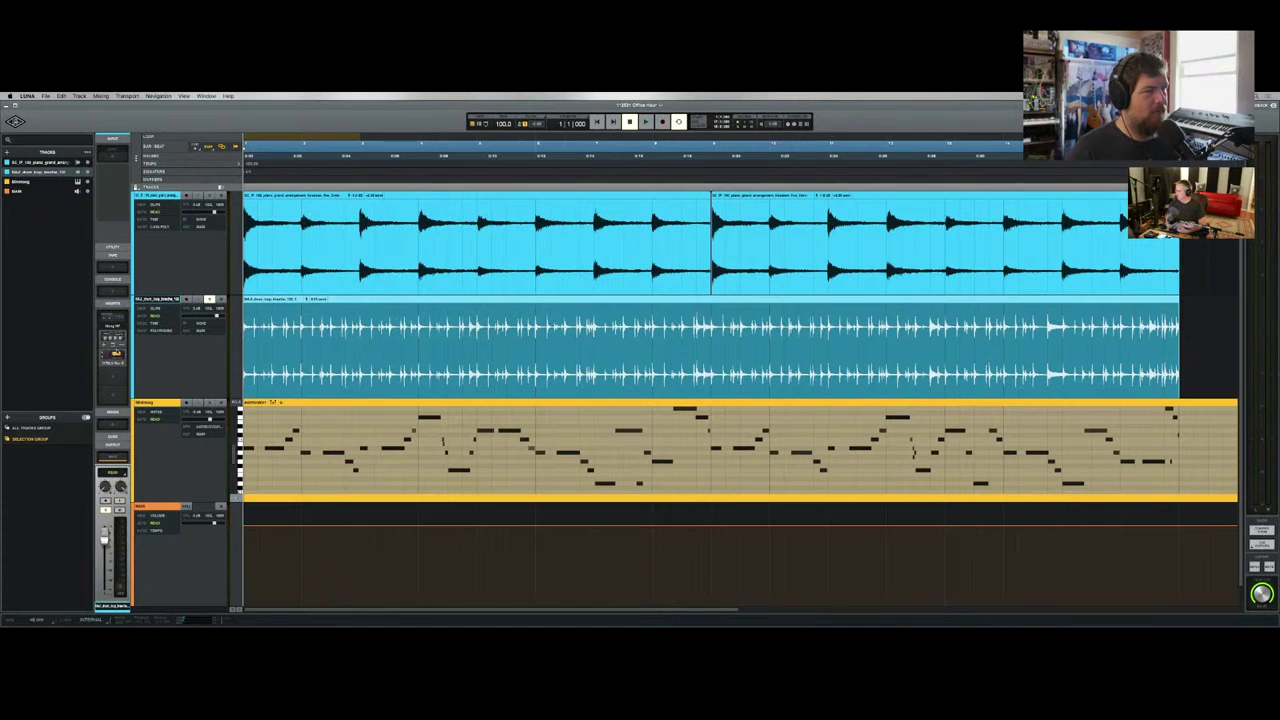
pyautogui.click(115, 351)
pyautogui.click(115, 360)
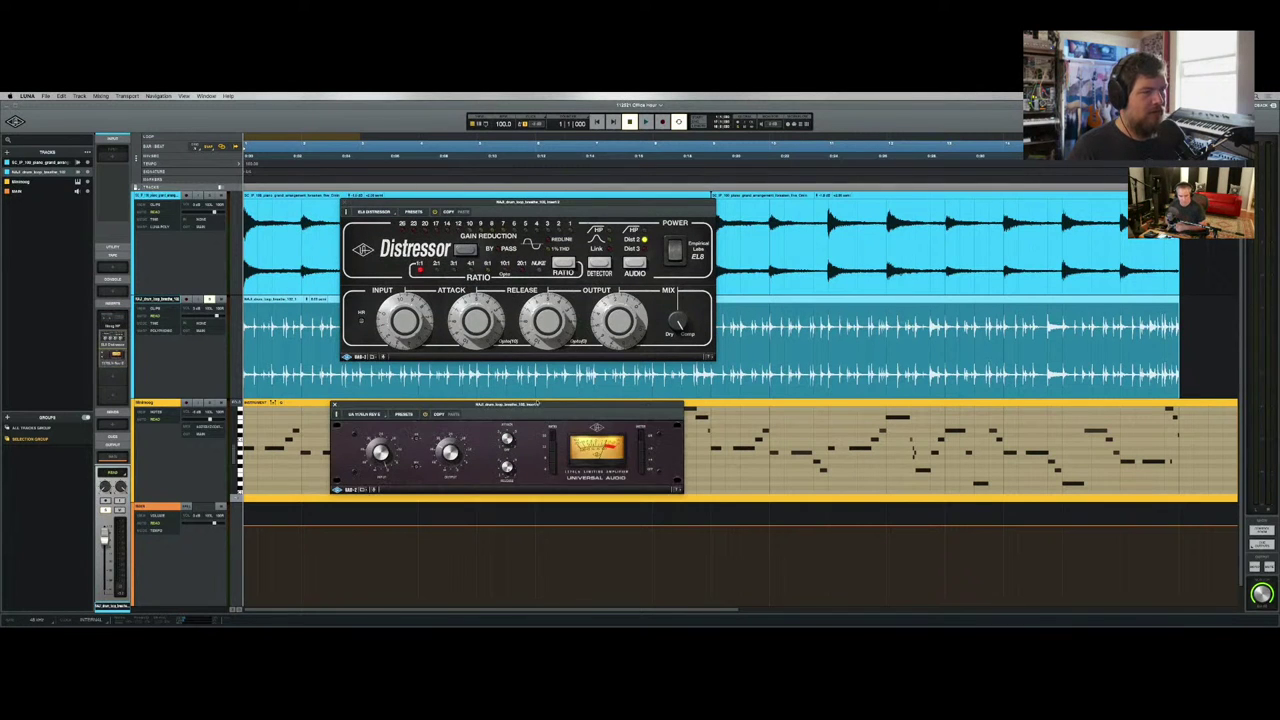
# - Place the limiting amplifier window beneath the Distressor and play the drum loop, comparing the Distressor powered off and on
pyautogui.moveTo(538, 404); pyautogui.dragTo(551, 370)
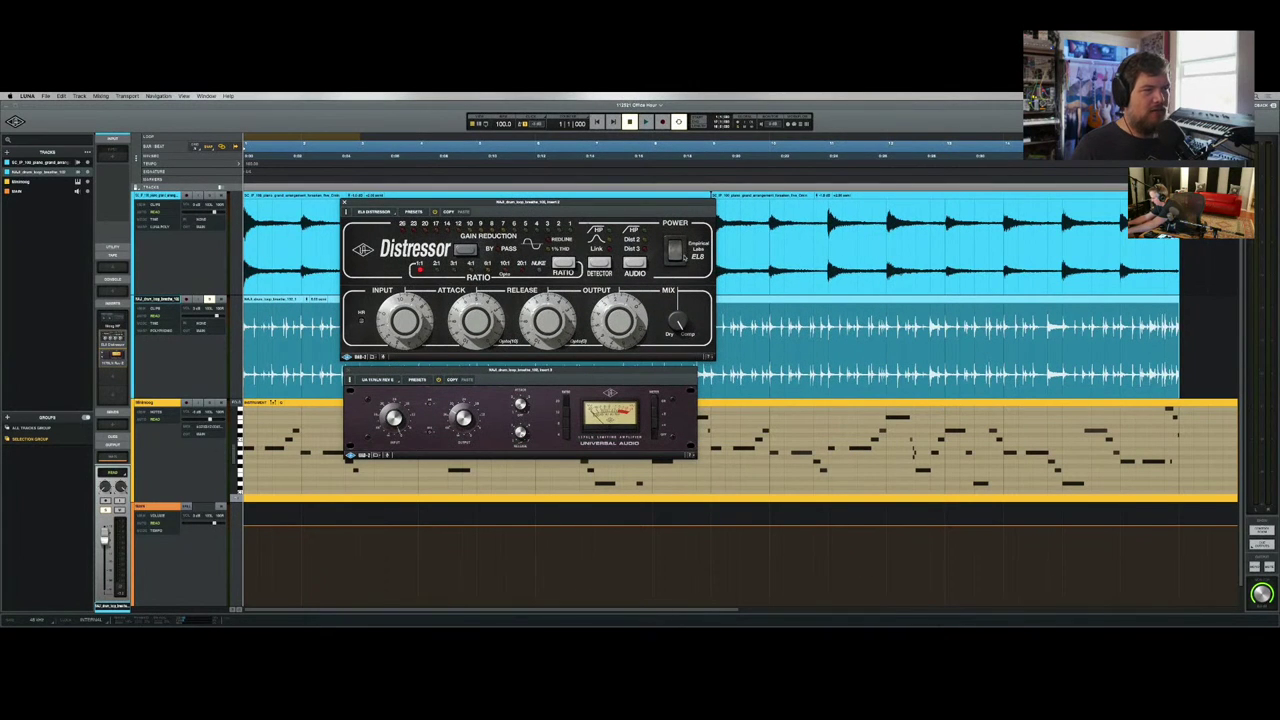
pyautogui.click(673, 256)
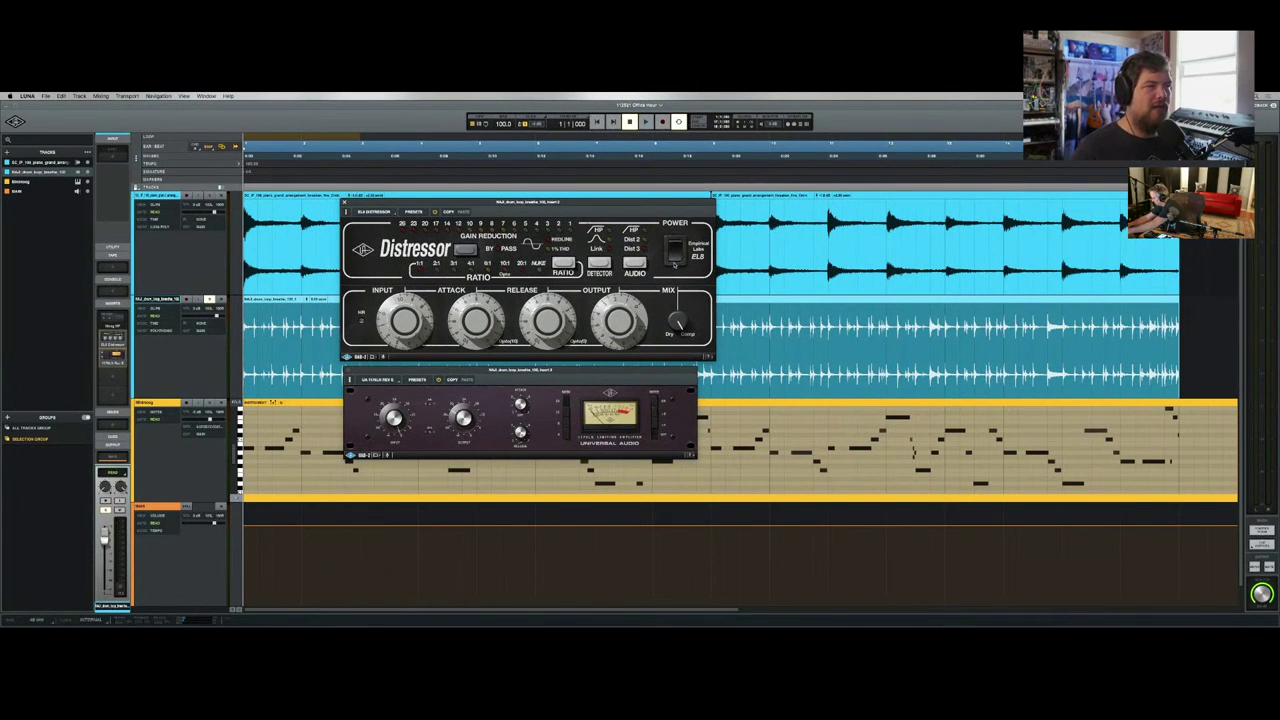
pyautogui.press('space')
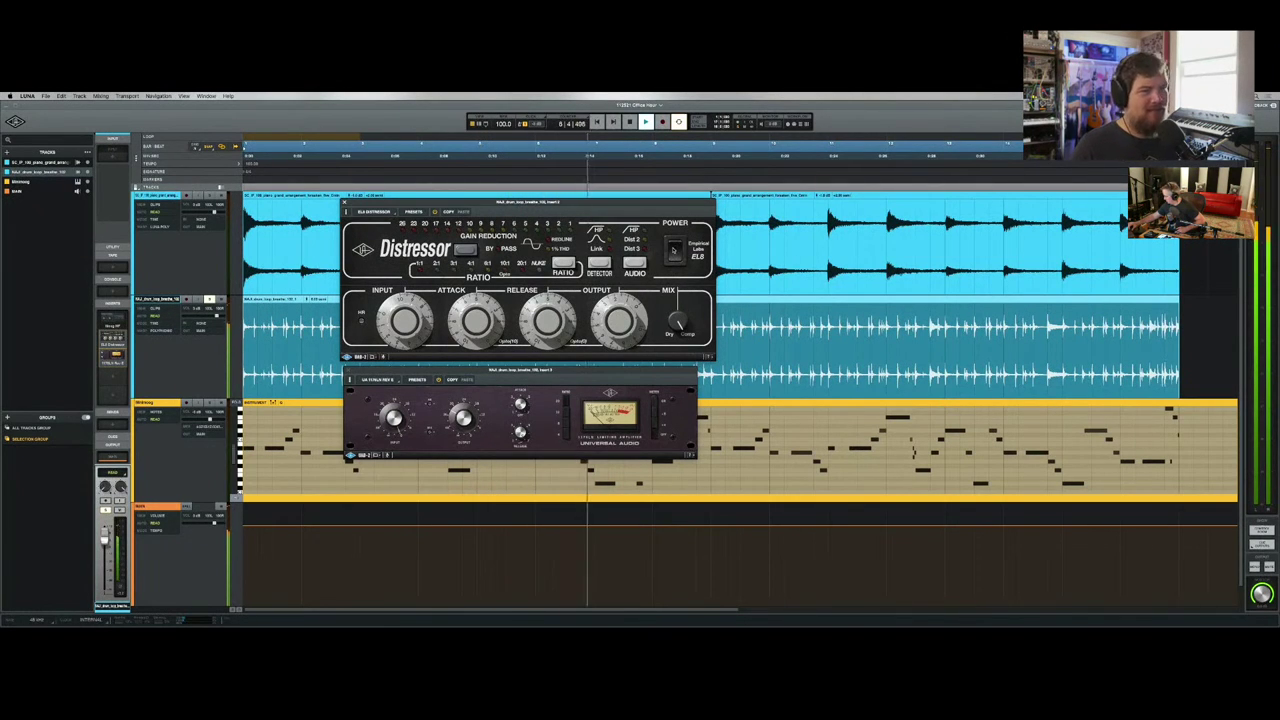
pyautogui.click(674, 246)
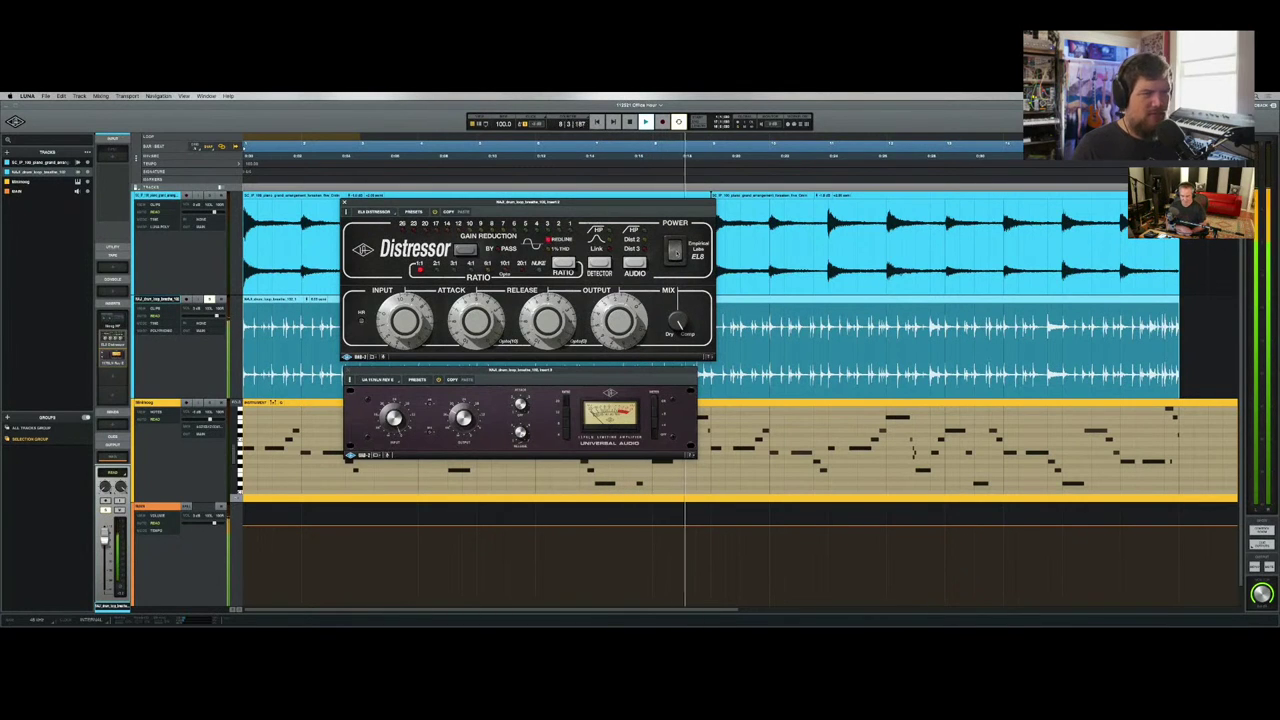
pyautogui.click(675, 250)
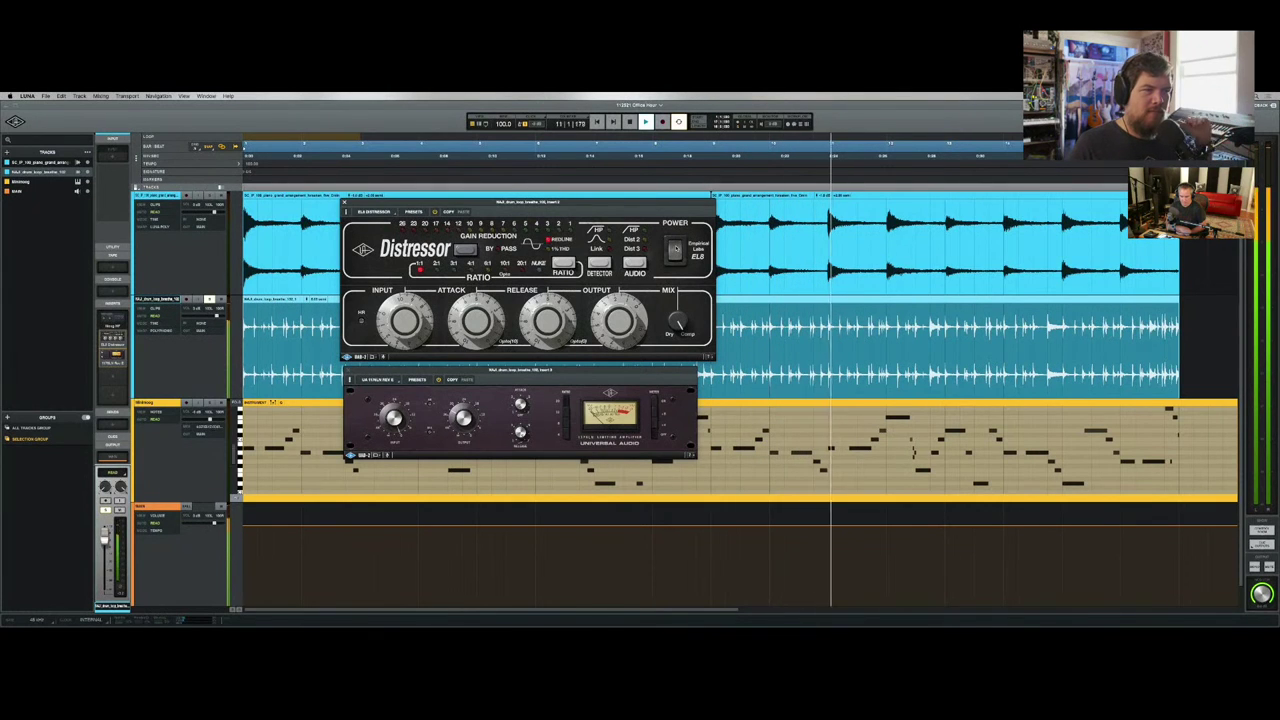
pyautogui.click(675, 250)
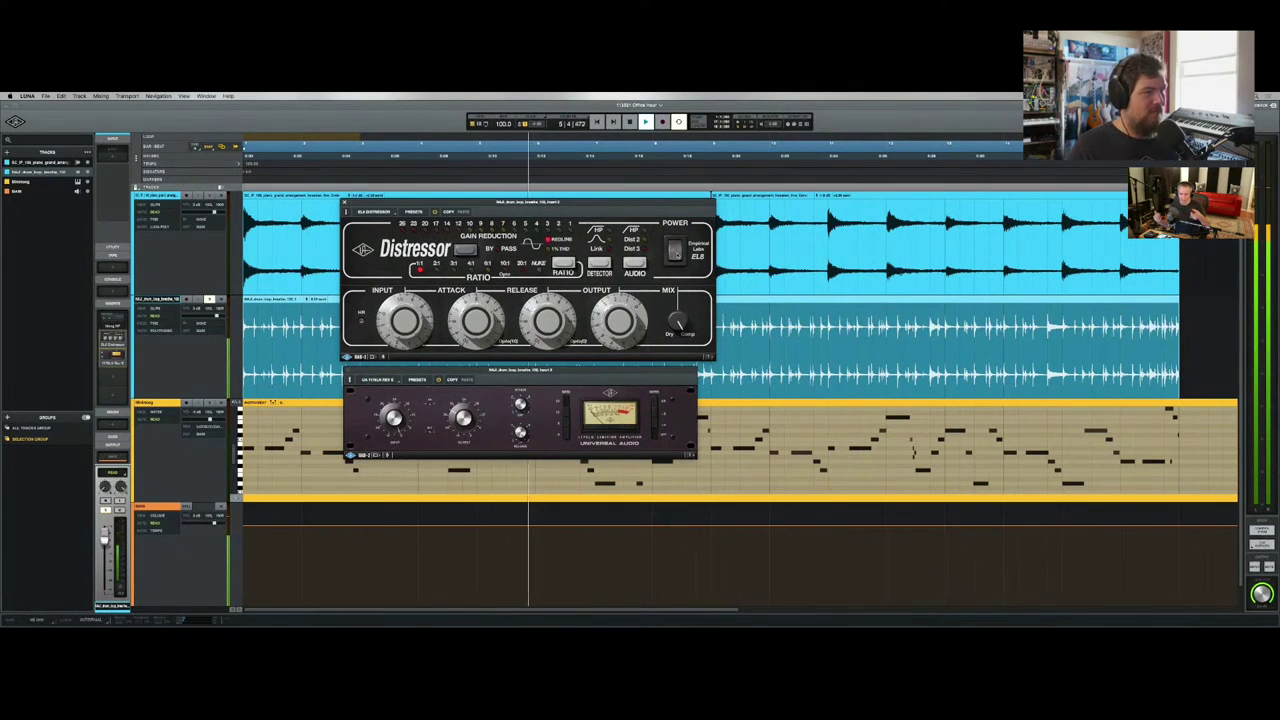
pyautogui.press('space')
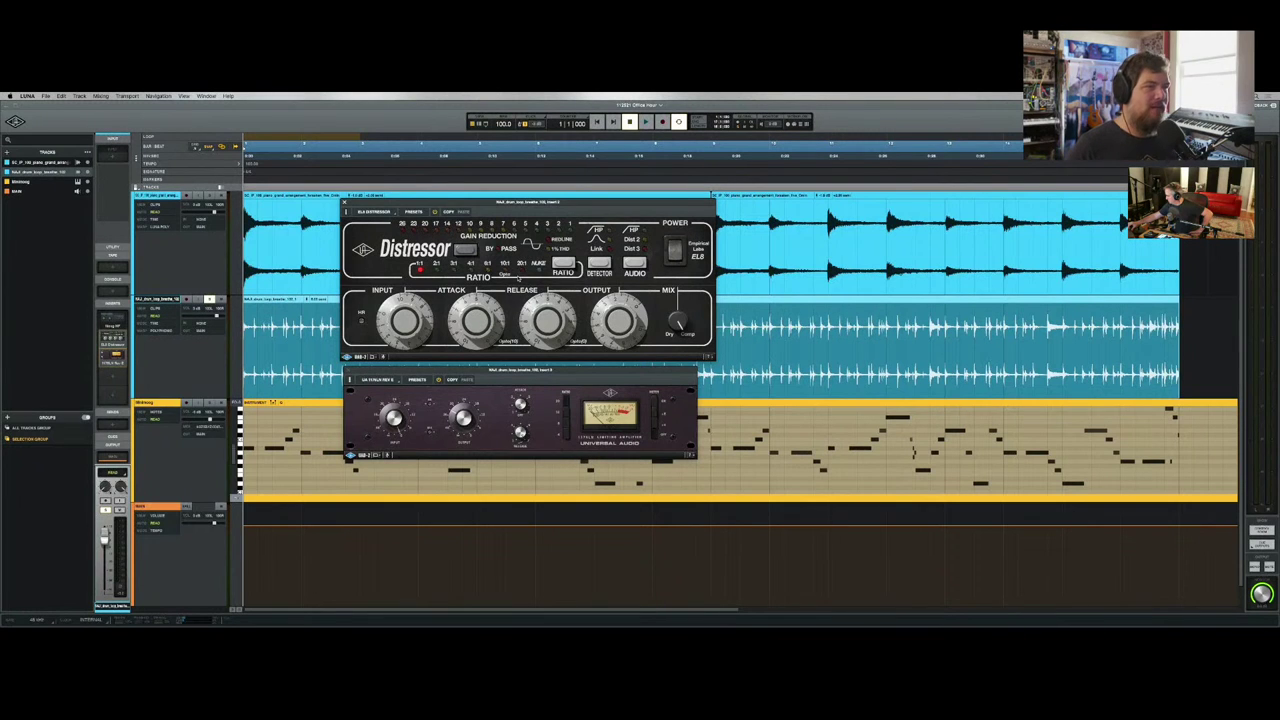
# - Replay the drum loop with the Distressor powered on, stop playback and switch the Distressor's audio mode
pyautogui.press('space')
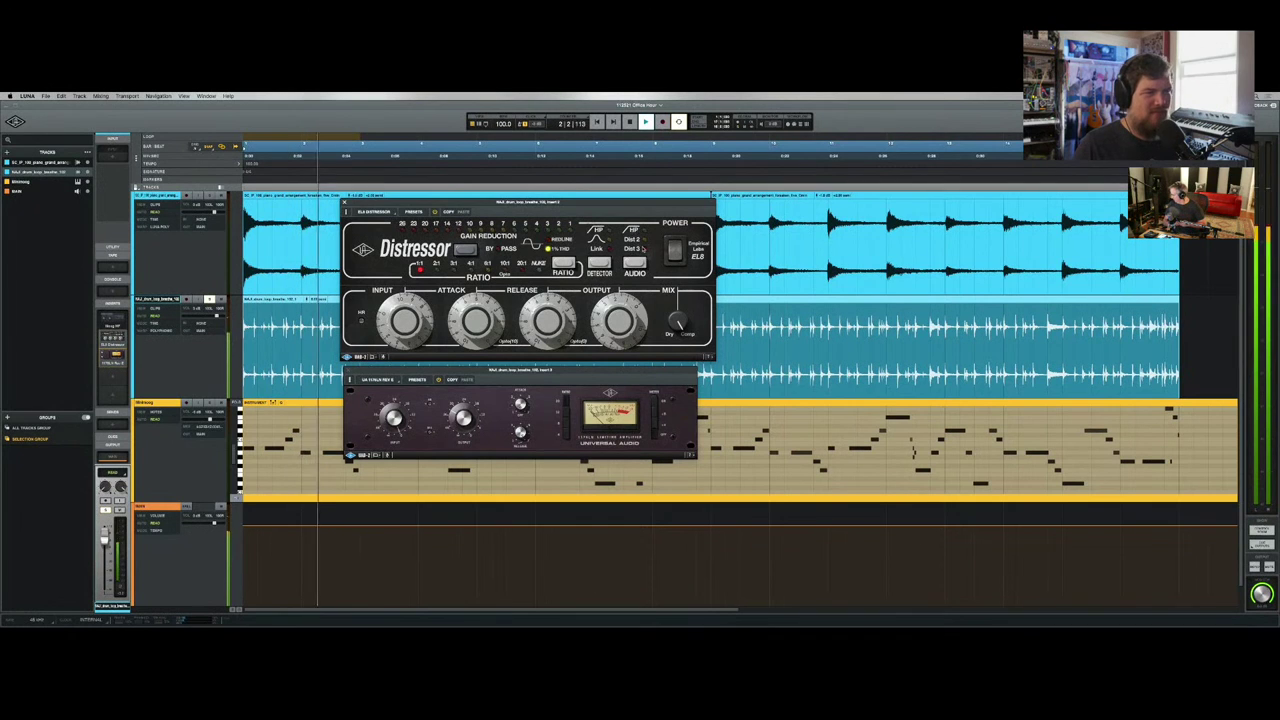
pyautogui.press('space')
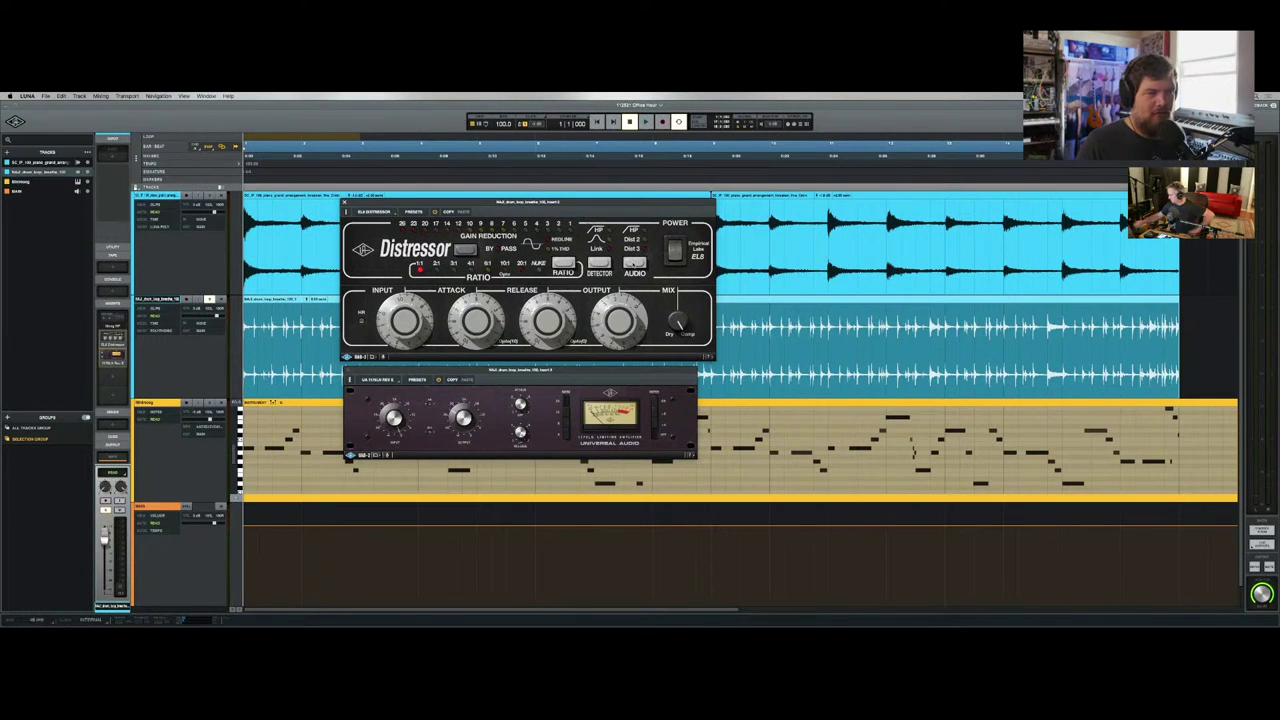
pyautogui.click(636, 262)
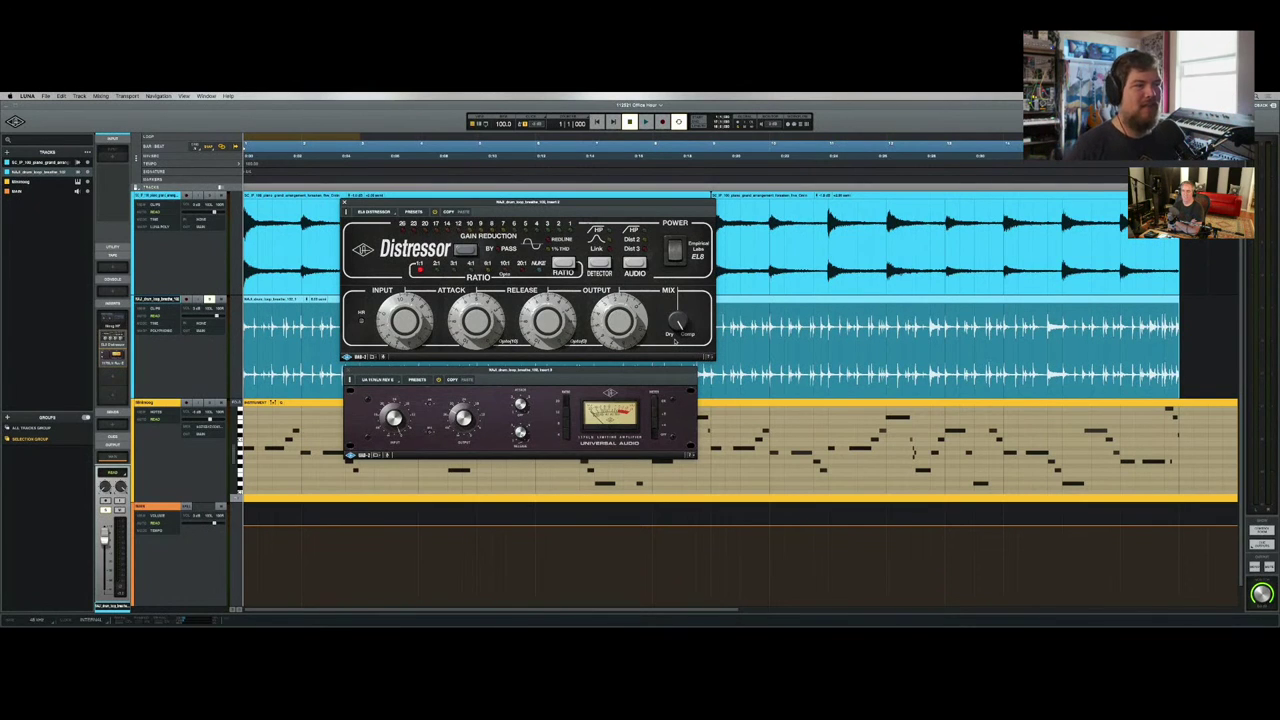
# - Power off the Distressor and switch the Universal Audio limiting amplifier on and off again
pyautogui.click(675, 250)
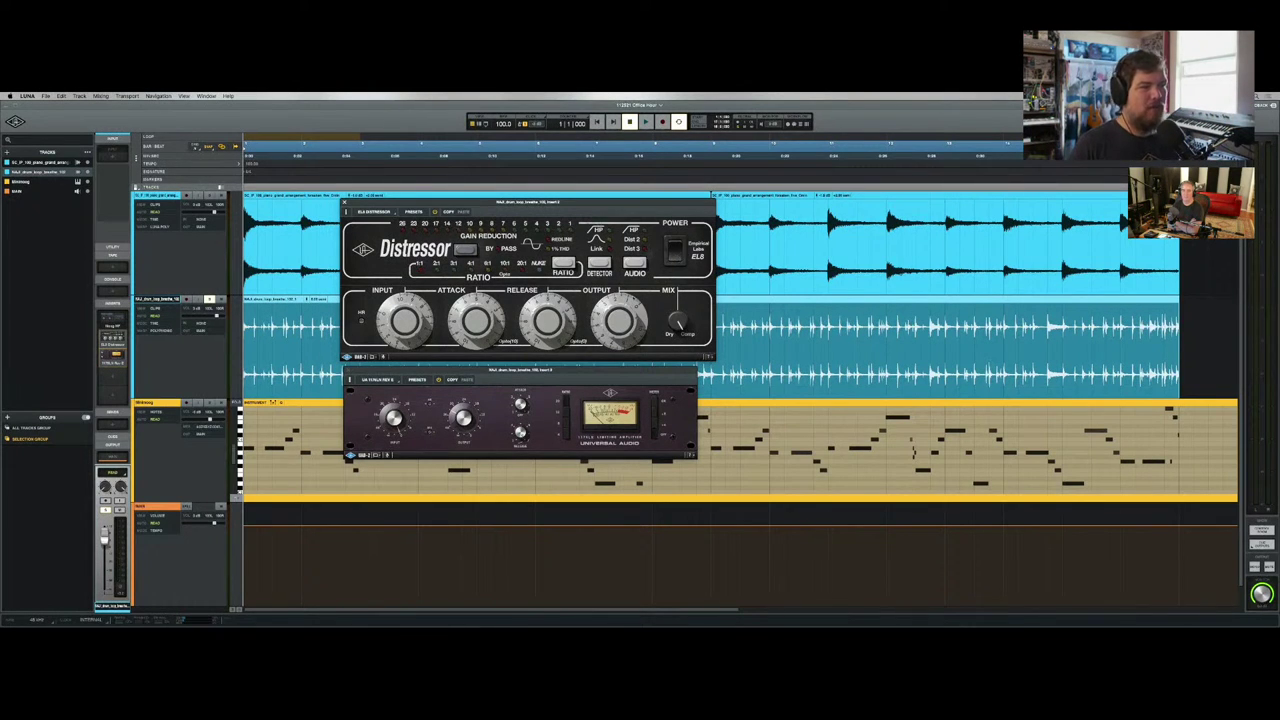
pyautogui.click(655, 402)
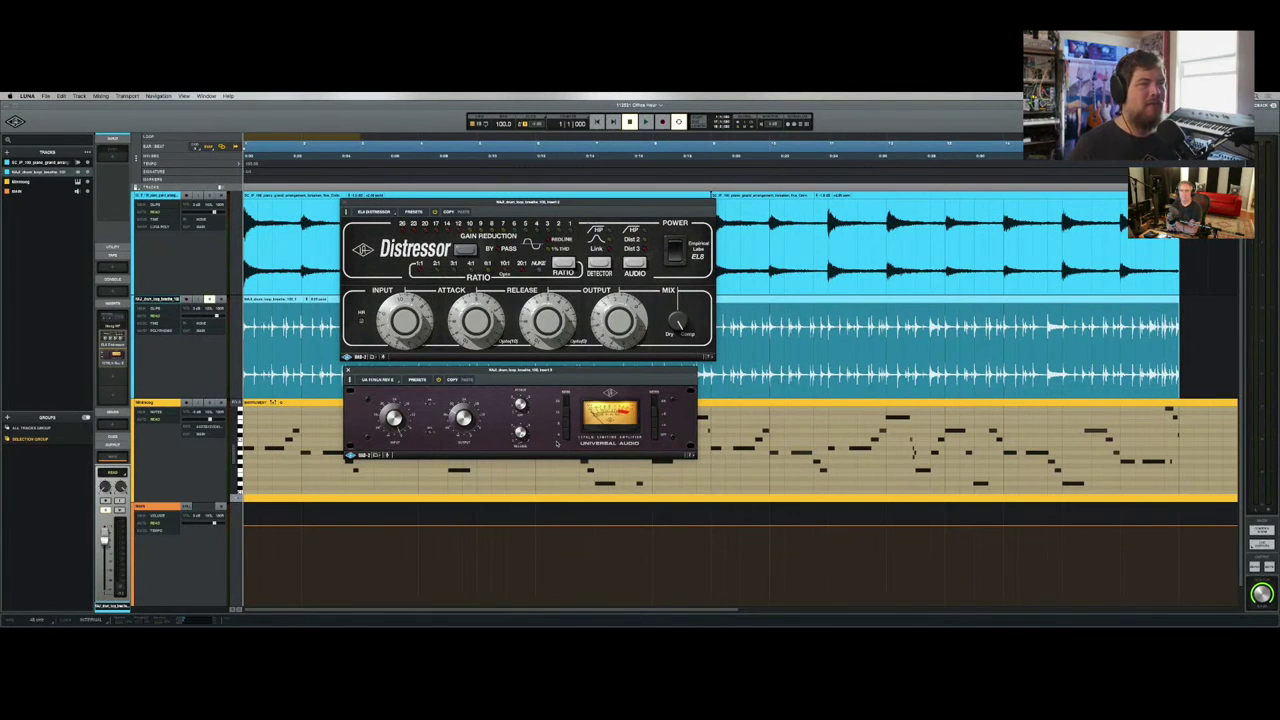
pyautogui.click(656, 436)
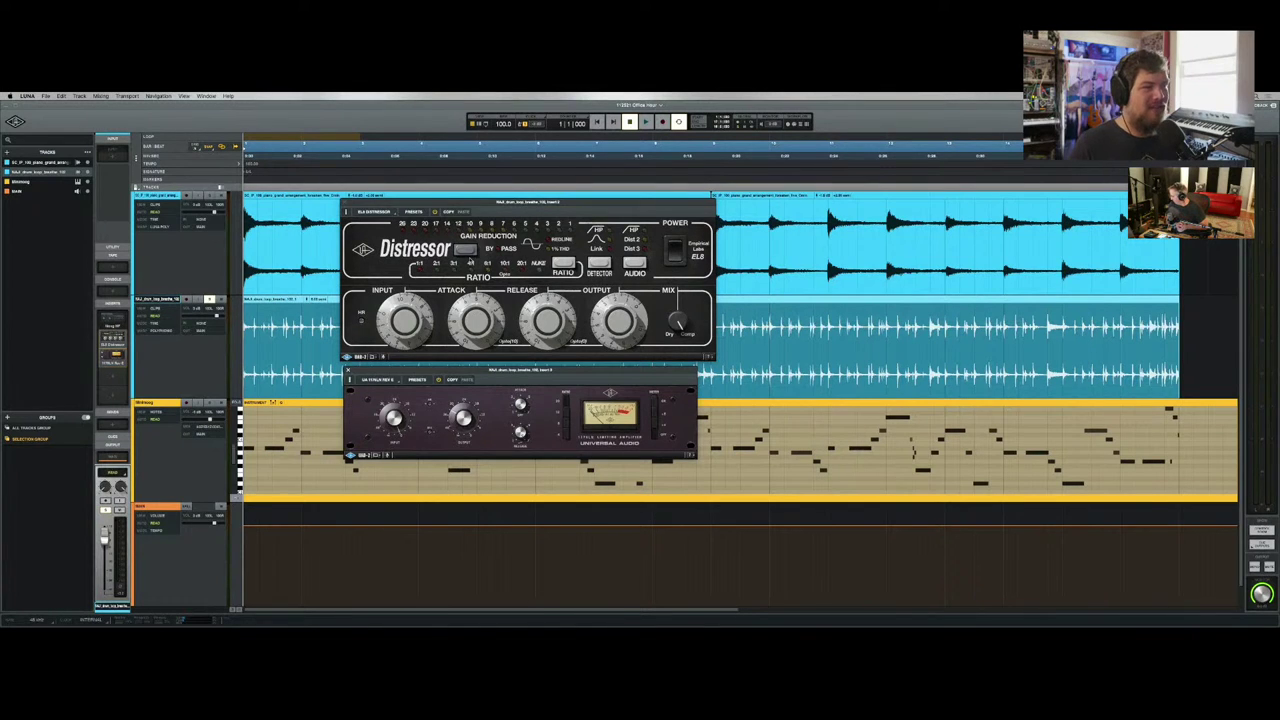
# - Toggle the Distressor on and off, and play the drum loop through only the powered-on limiting amplifier
pyautogui.click(675, 250)
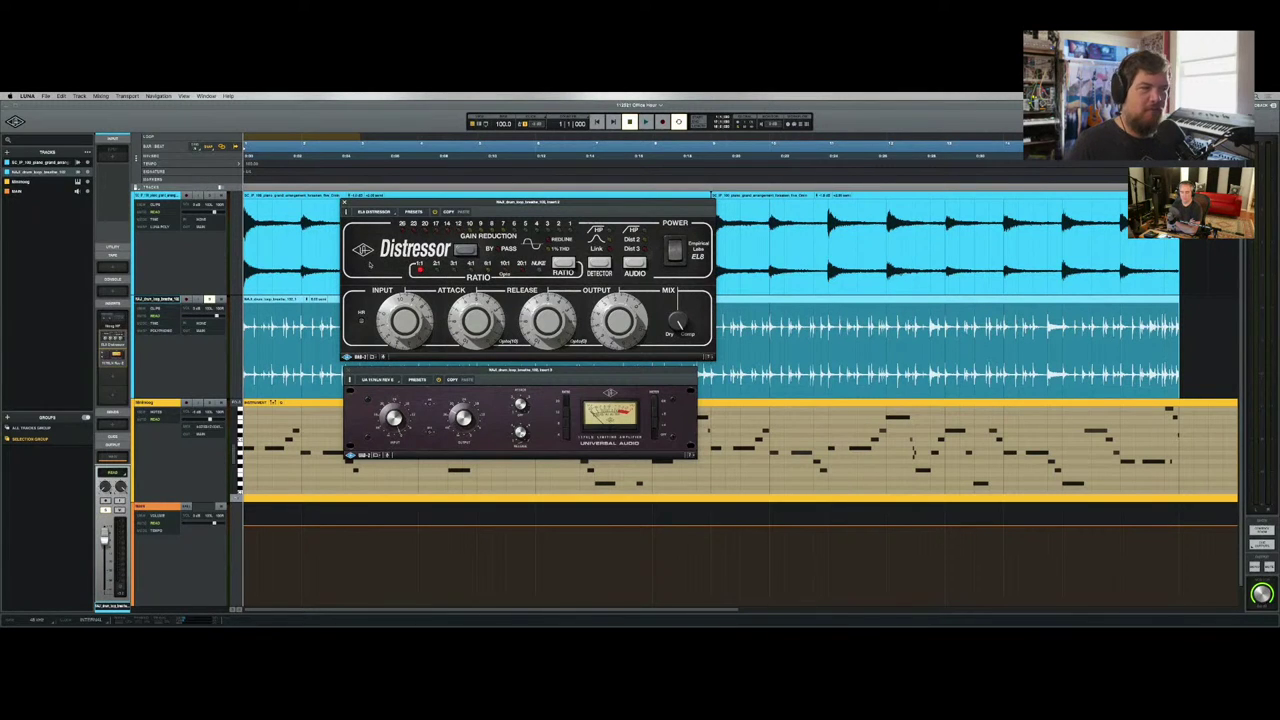
pyautogui.click(675, 250)
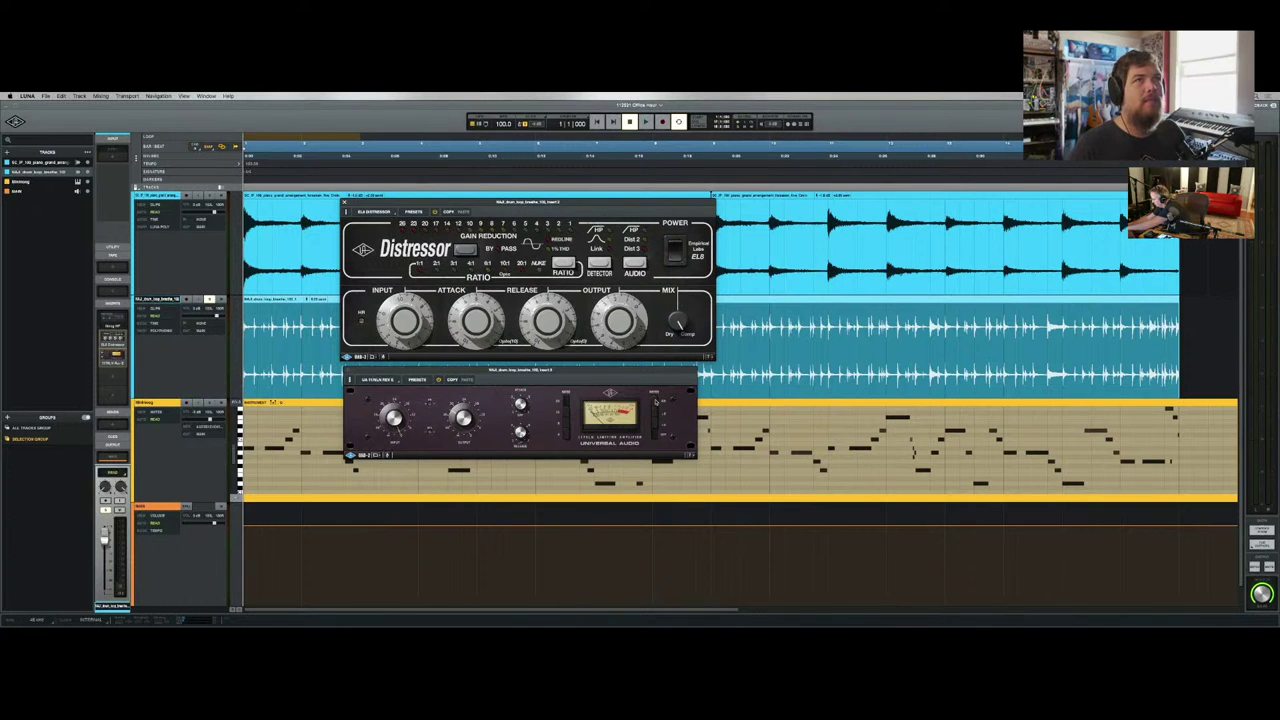
pyautogui.press('space')
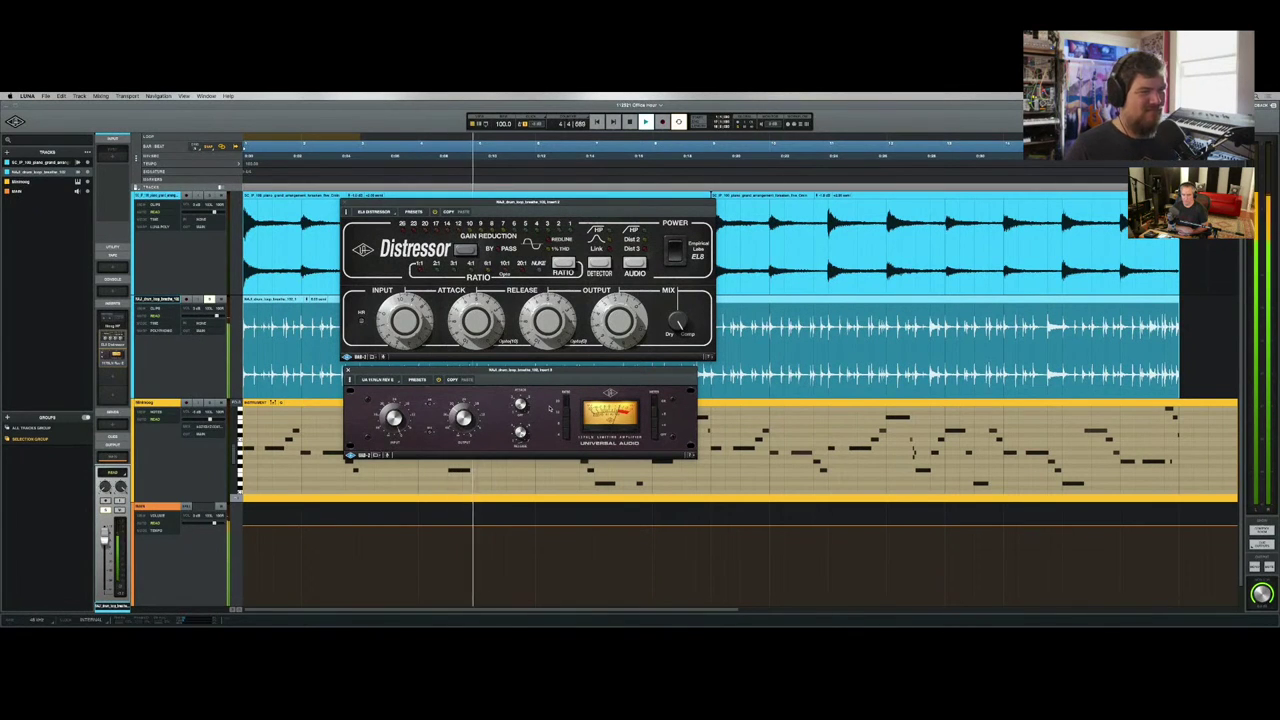
pyautogui.press('space')
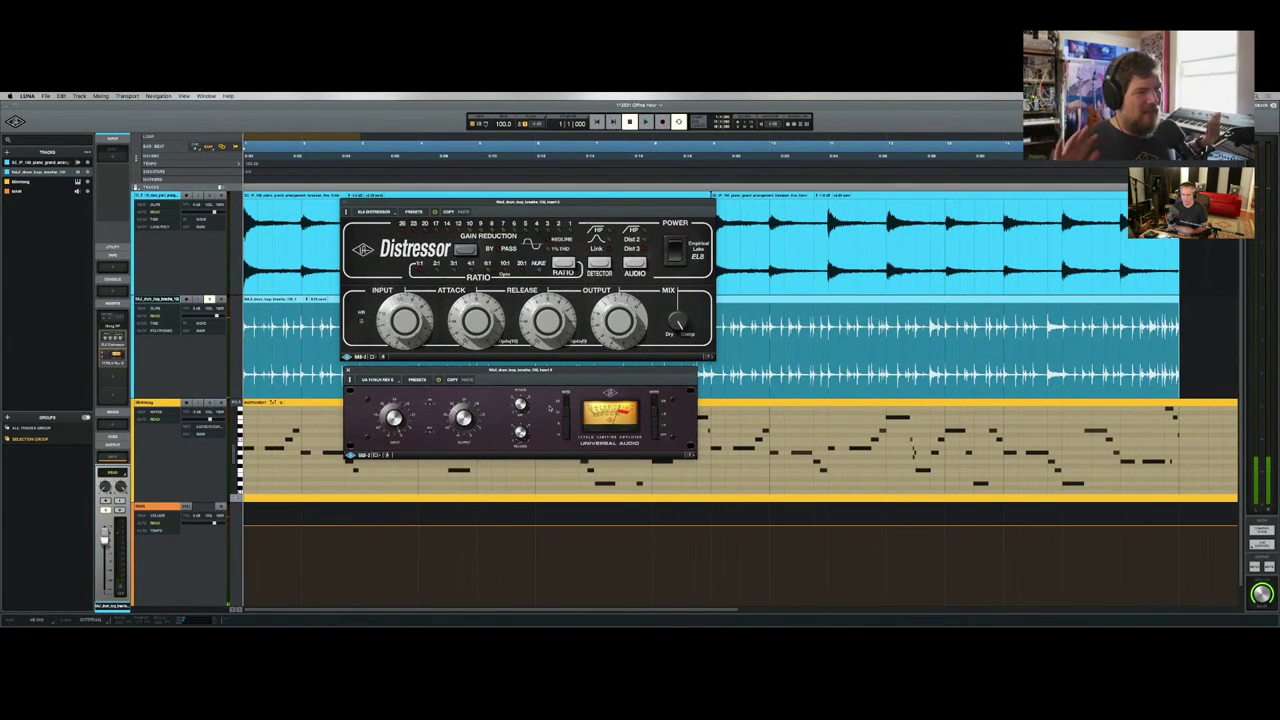
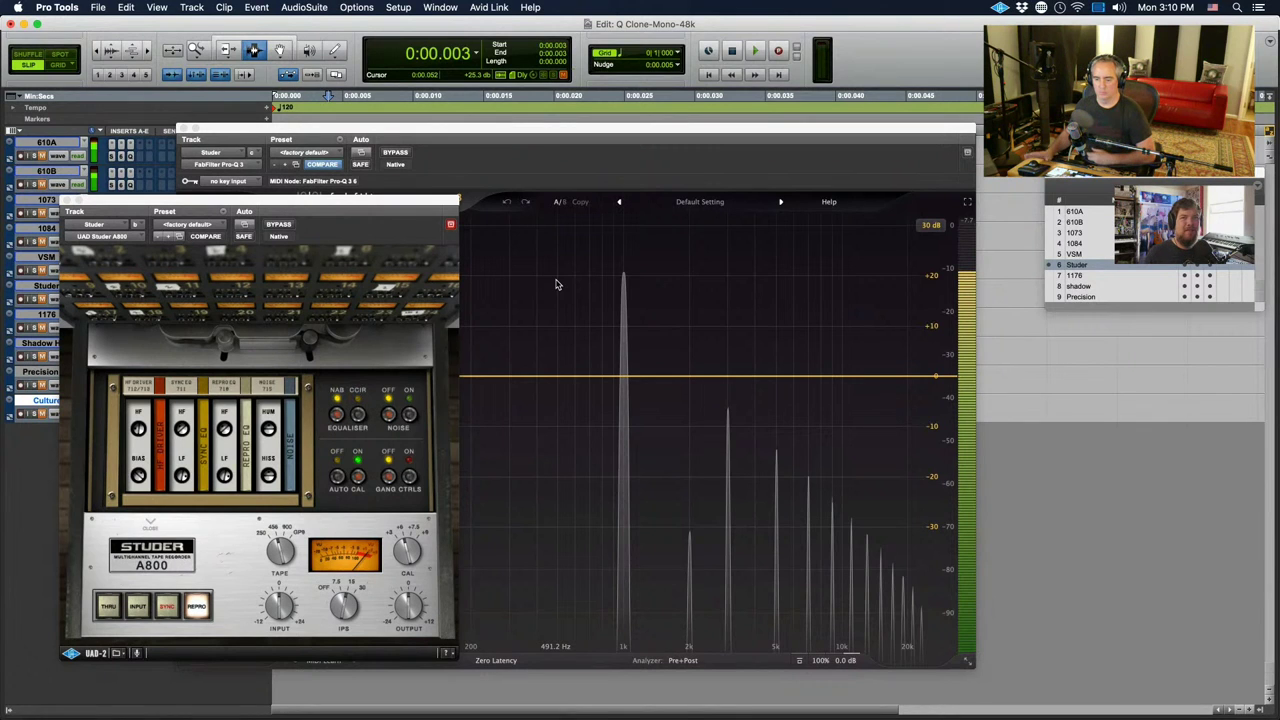
# - Raise the Studer A800's input in Pro Tools to examine its harmonics on the analyzer, and restore the factory default
pyautogui.moveTo(280, 619); pyautogui.dragTo(285, 588)
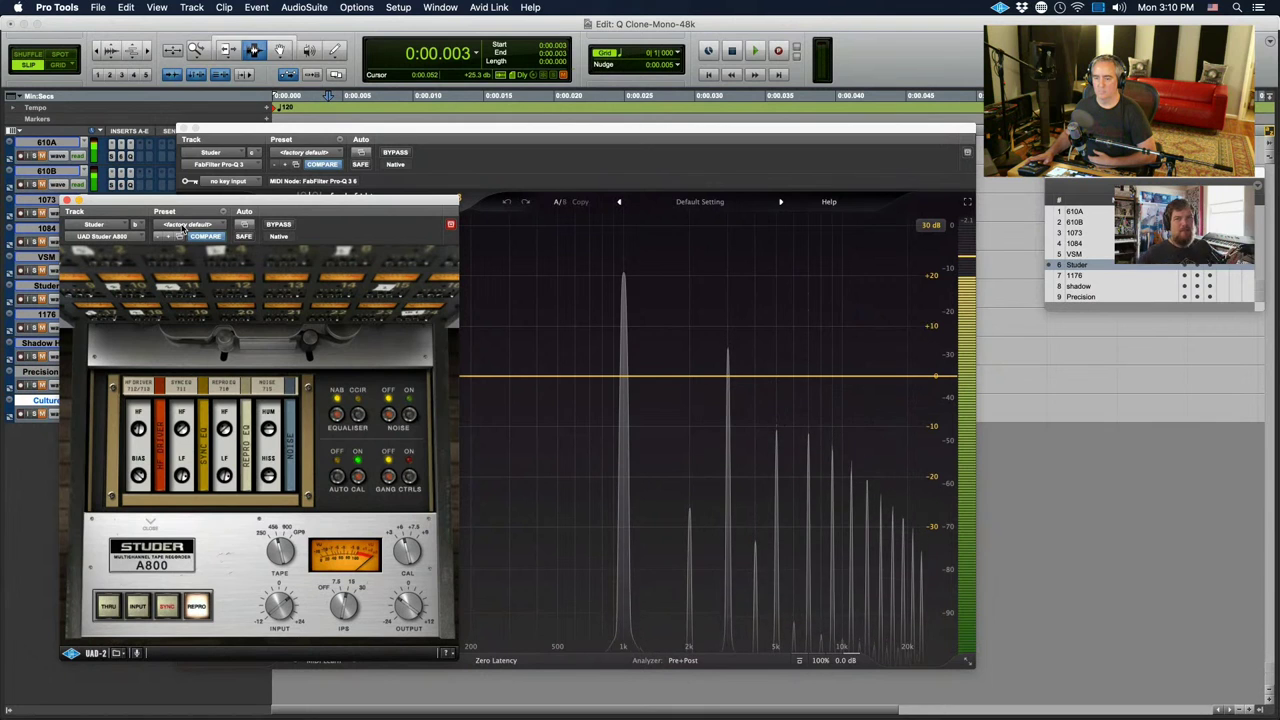
pyautogui.click(183, 228)
pyautogui.click(185, 228)
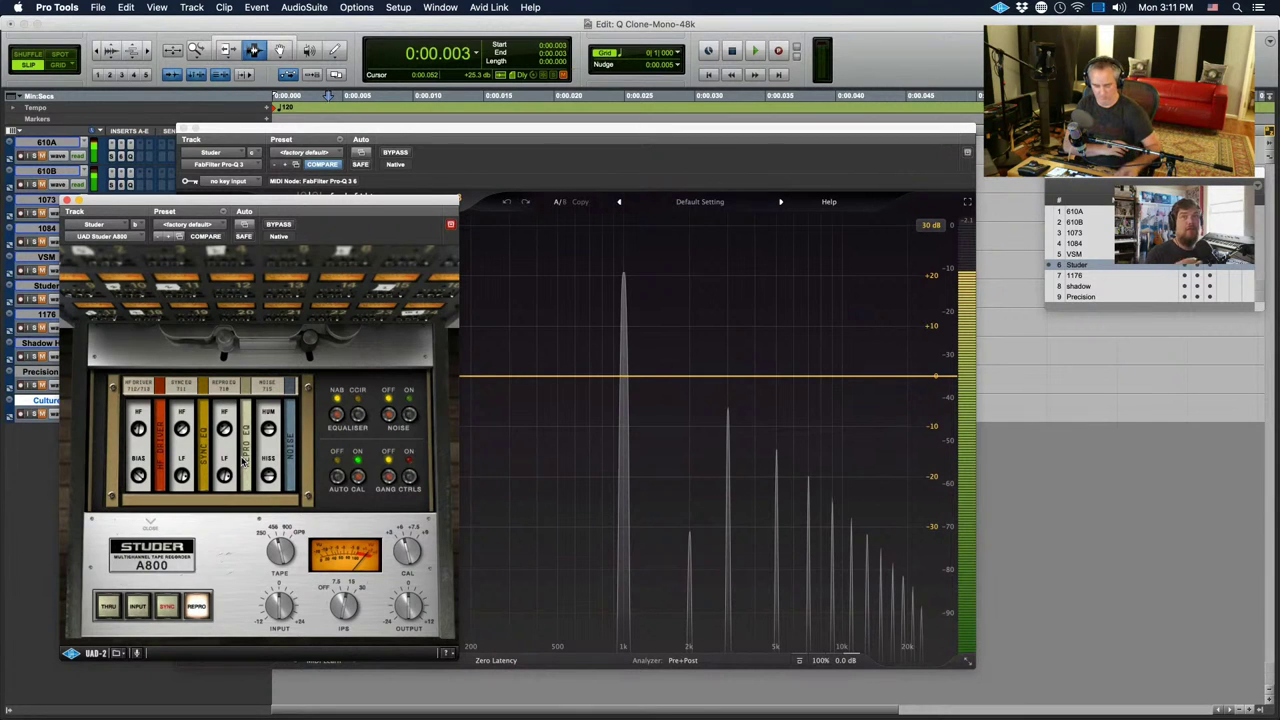
# - Switch to LUNA, turn on the grouped drum tracks' Studer A800 inserts from the Kick track, and close the plug-in window
pyautogui.press('super+Tab')
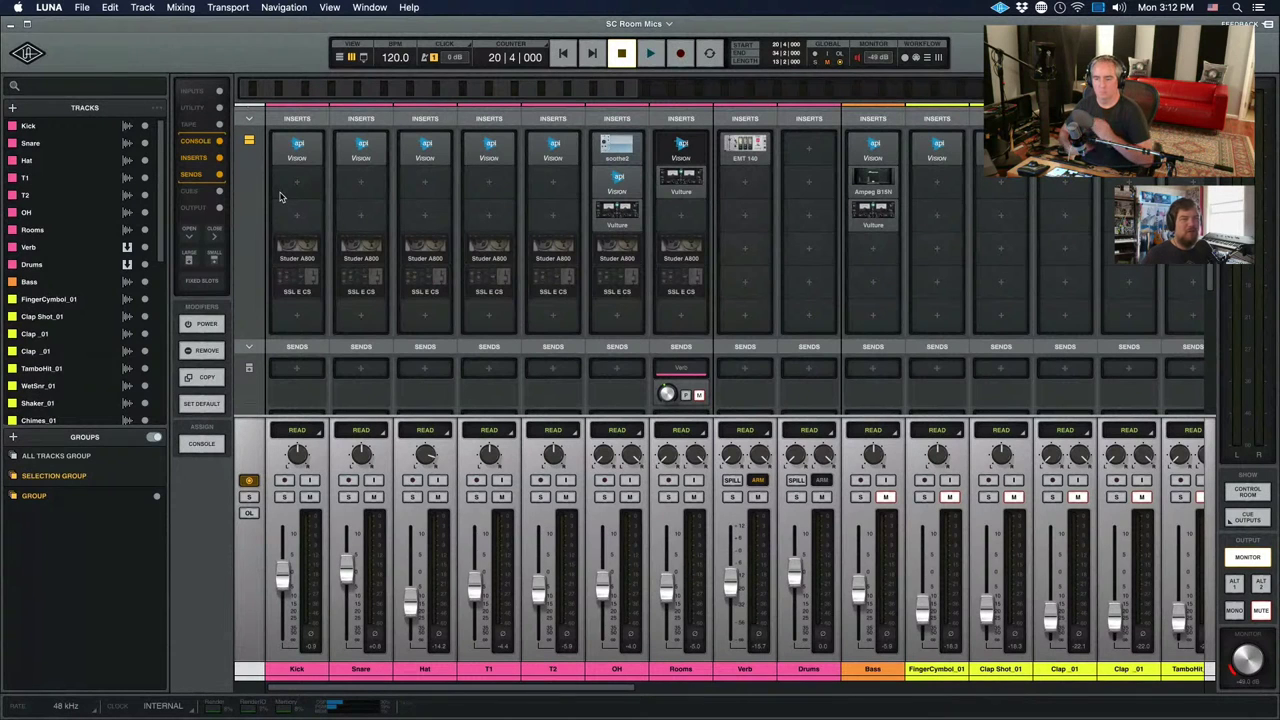
pyautogui.moveTo(304, 245)
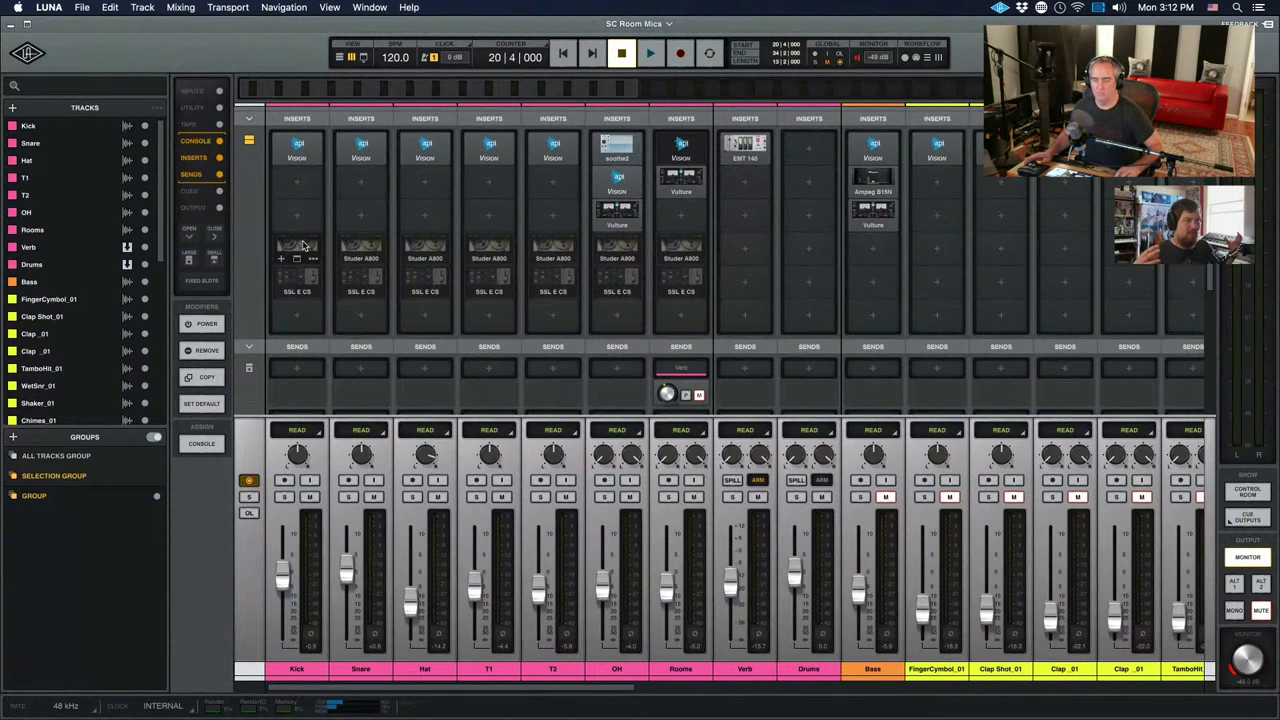
pyautogui.click(304, 245)
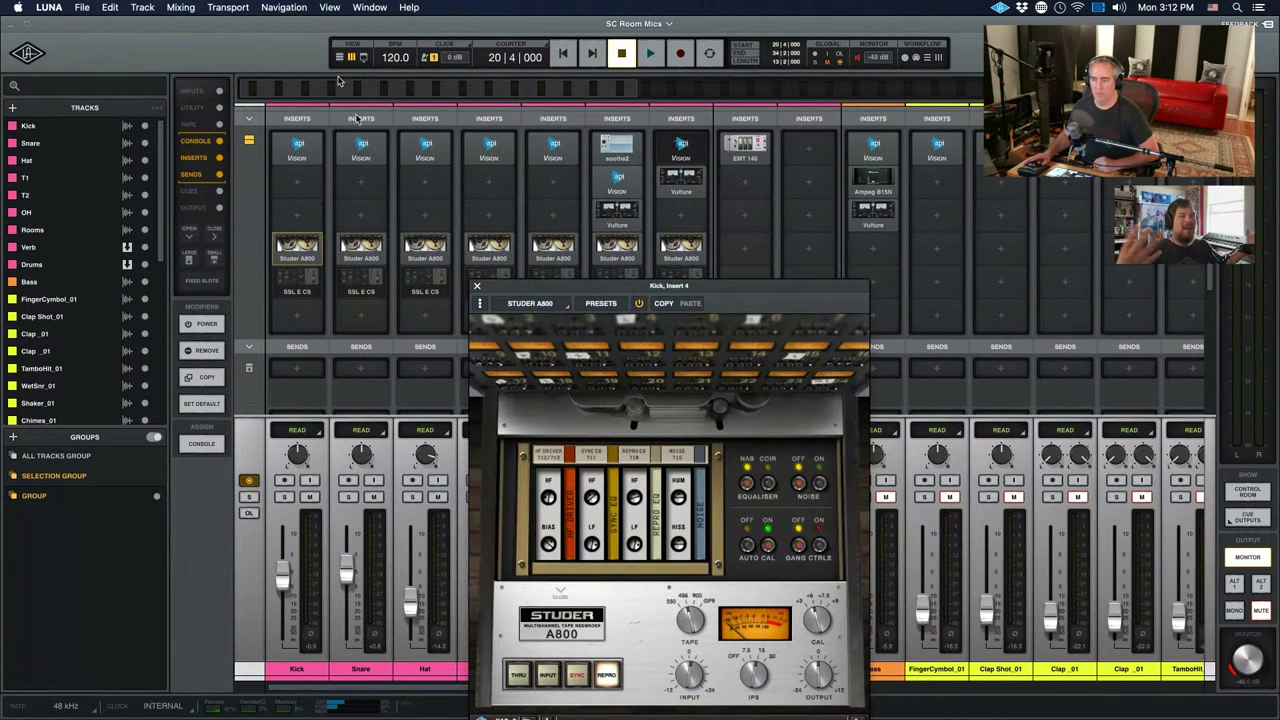
pyautogui.moveTo(507, 288); pyautogui.dragTo(36, 22)
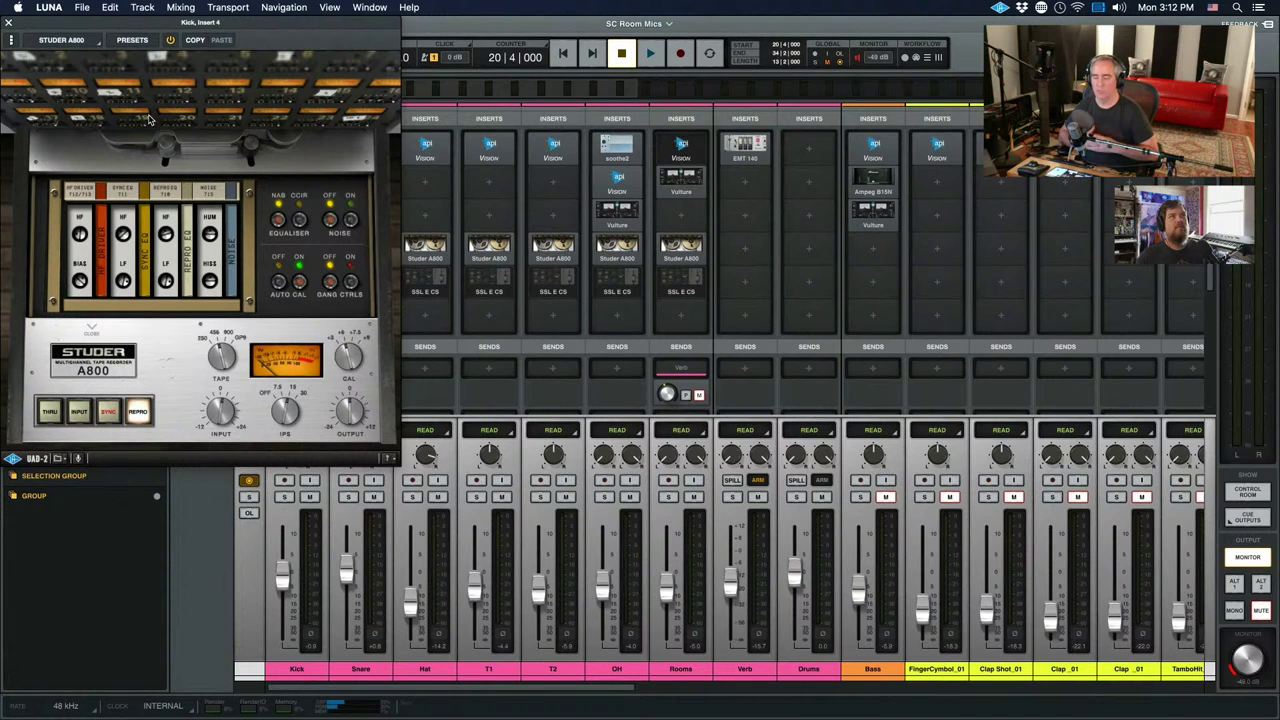
pyautogui.press('super+w')
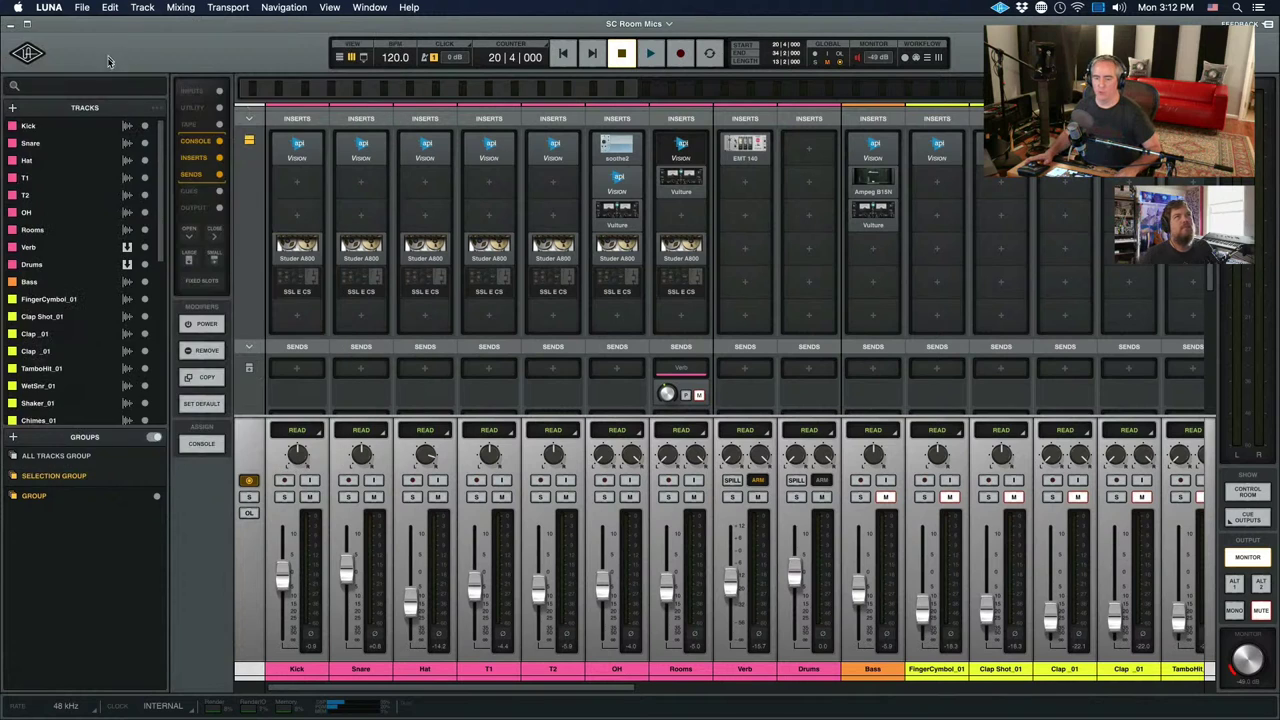
# - Check which settings the drum group links, and reopen the Kick track's Studer A800
pyautogui.rightClick(33, 497)
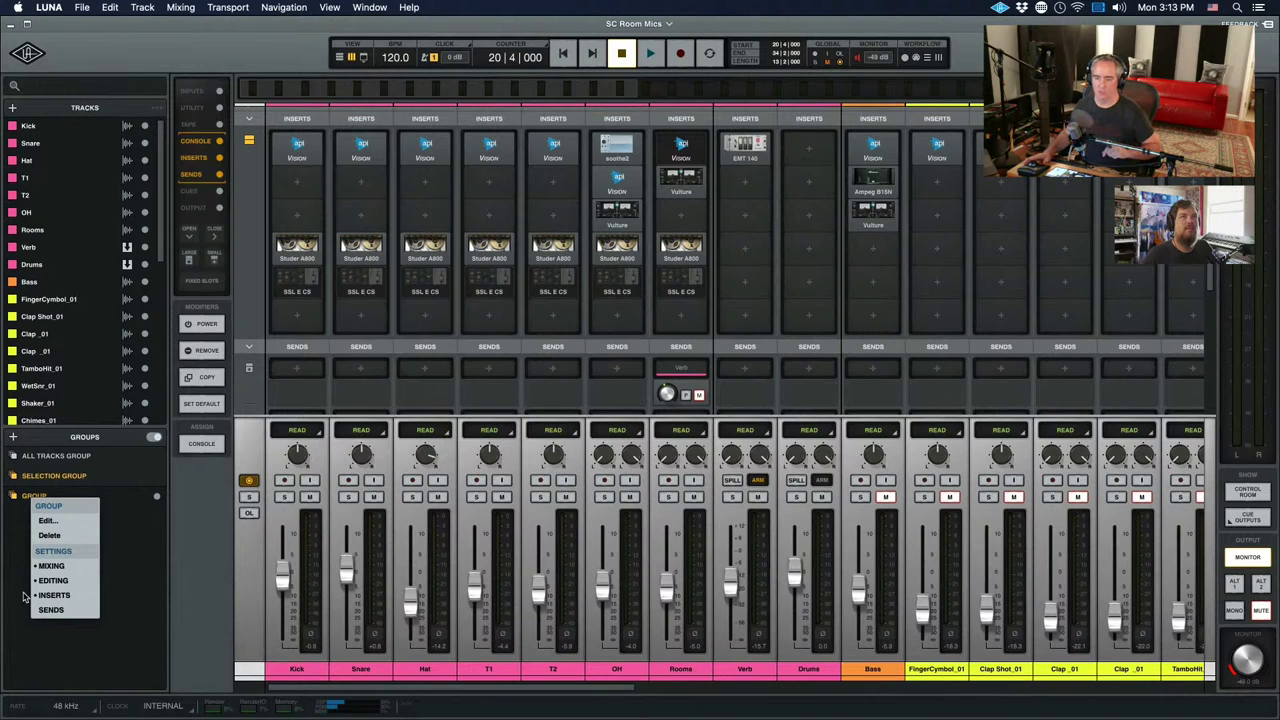
pyautogui.click(134, 540)
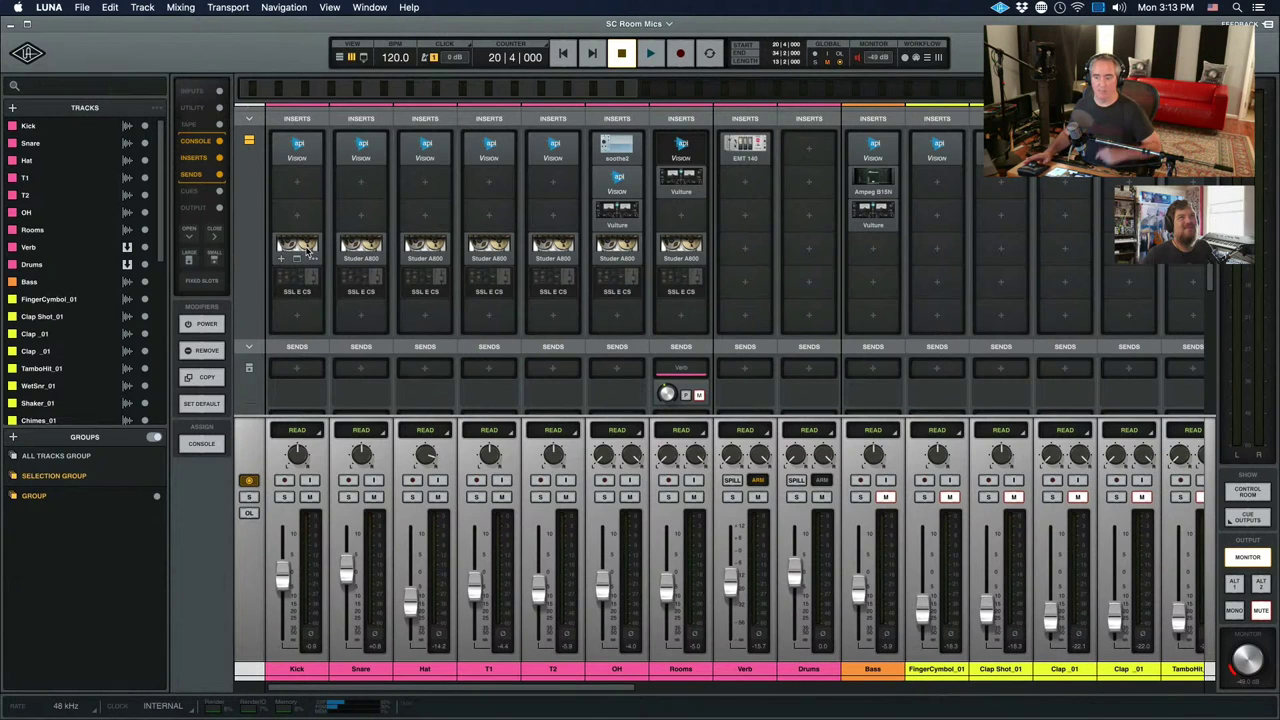
pyautogui.click(311, 252)
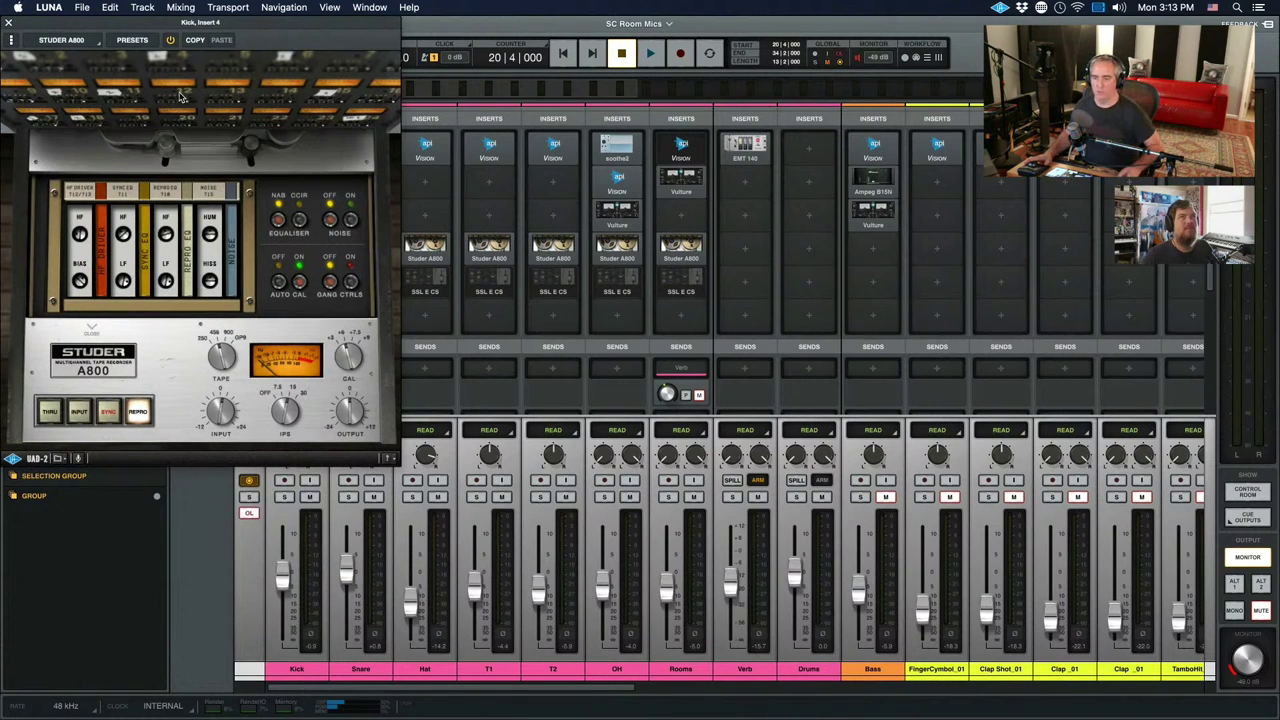
# - Play the mix comparing the drum tracks' Studer A800s off, on and off, stop, re-enable them and close the window
pyautogui.click(170, 40)
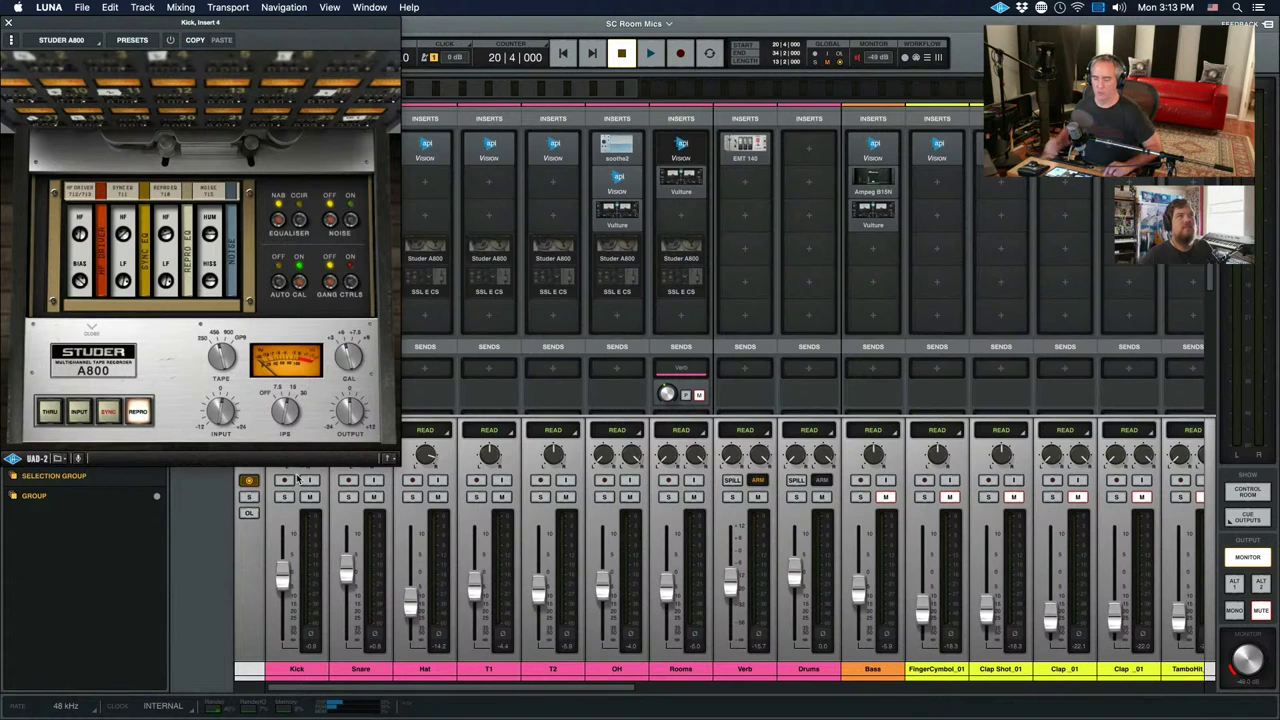
pyautogui.press('space')
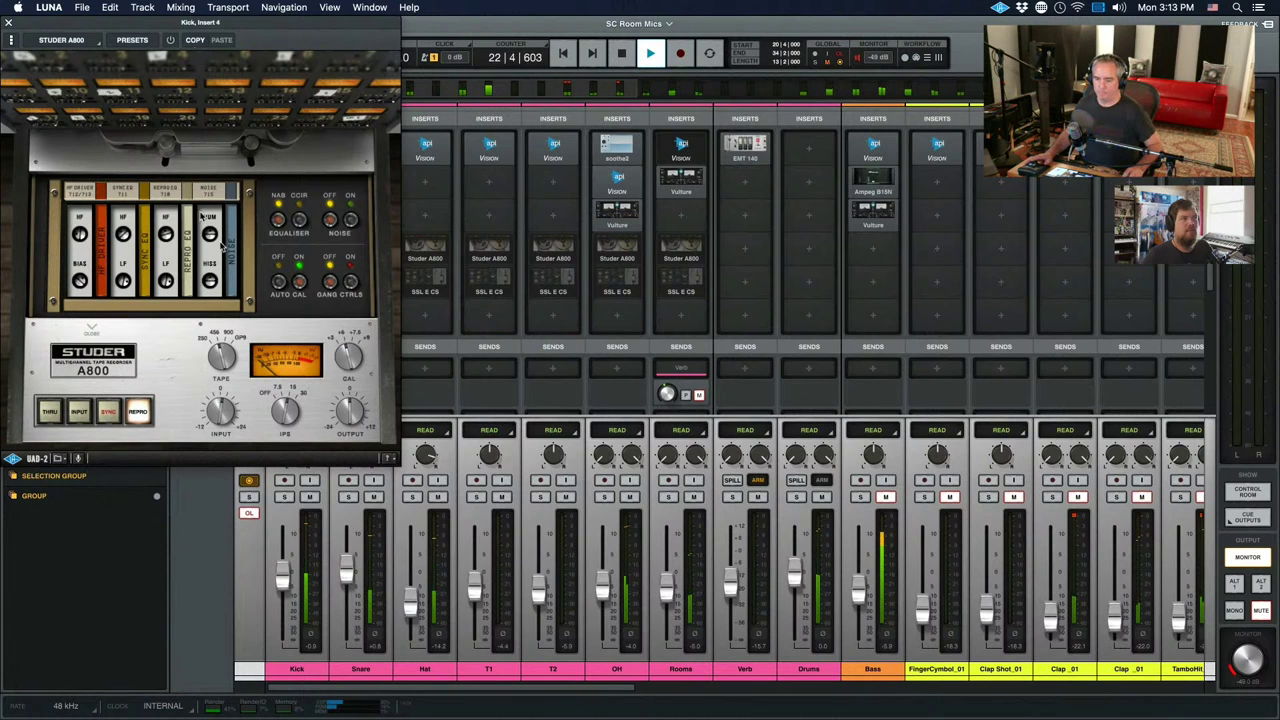
pyautogui.click(171, 40)
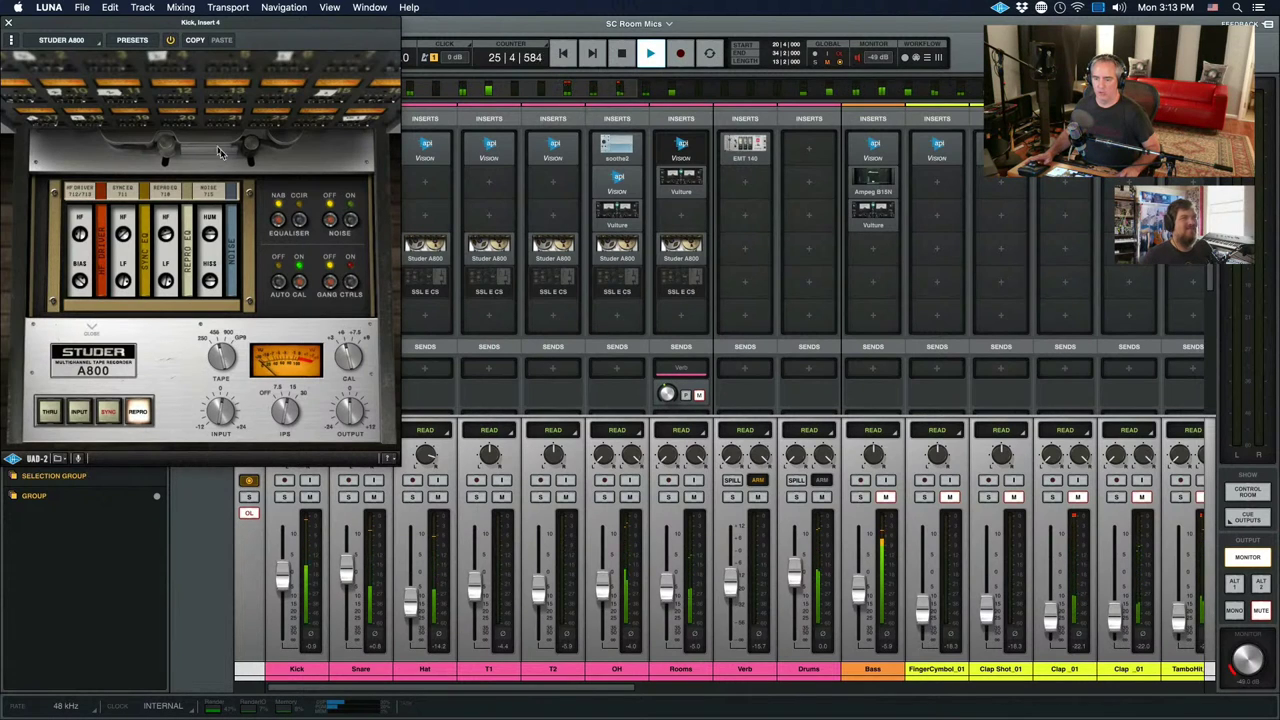
pyautogui.click(171, 41)
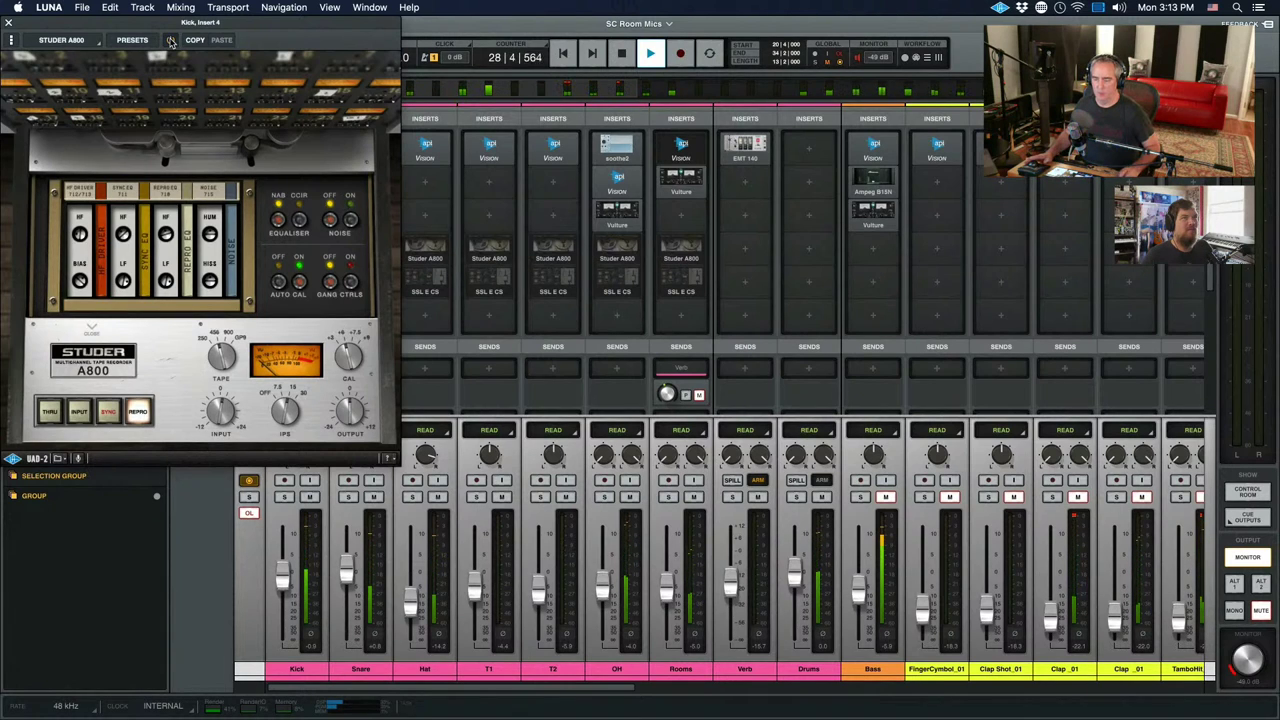
pyautogui.press('space')
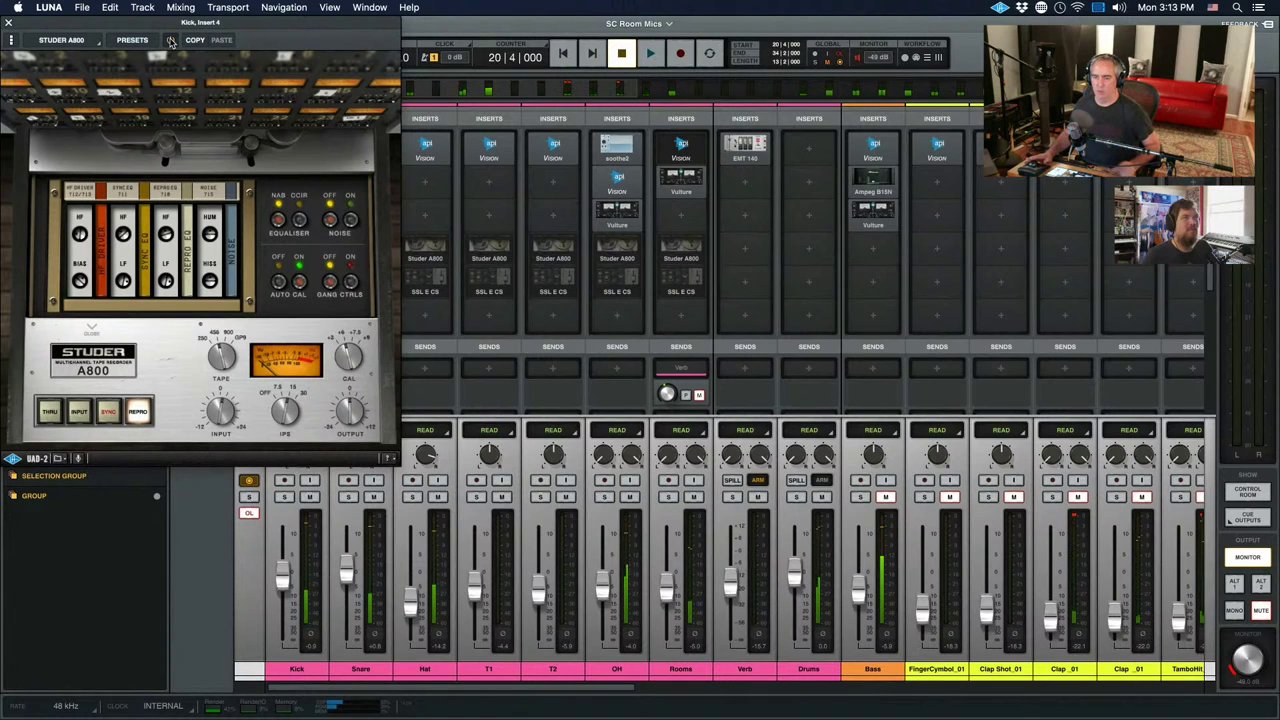
pyautogui.click(171, 41)
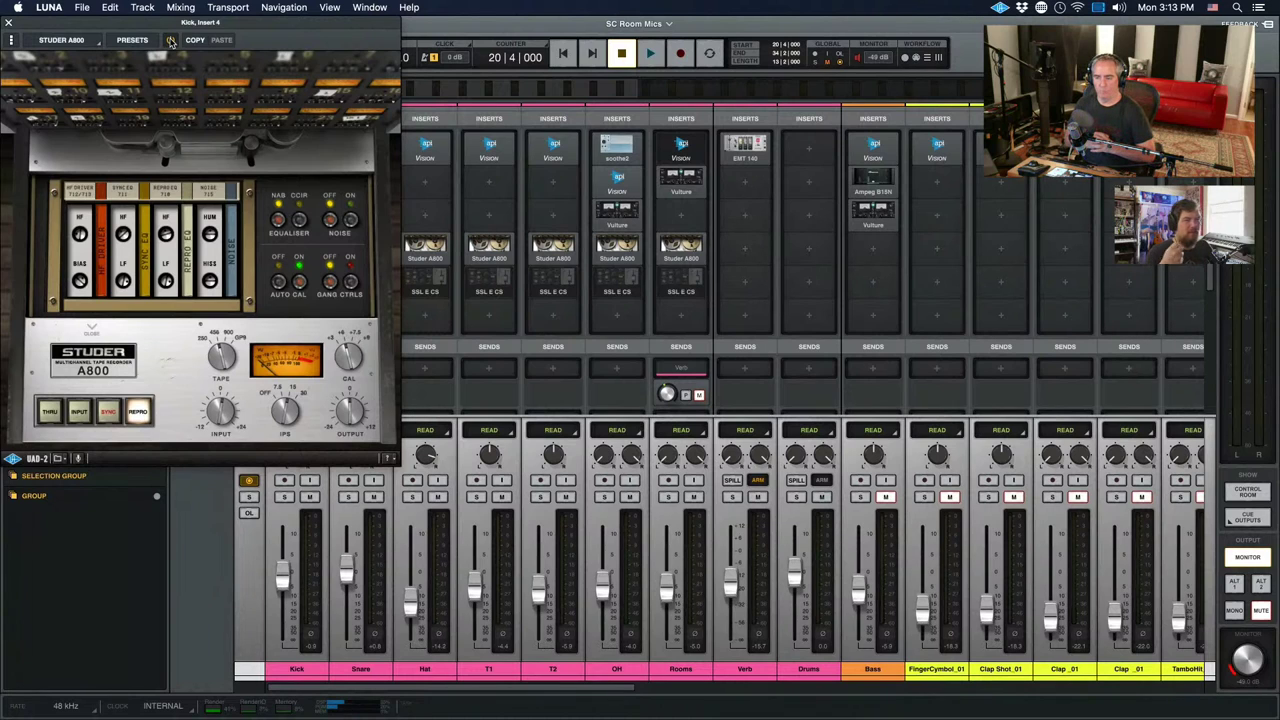
pyautogui.click(8, 21)
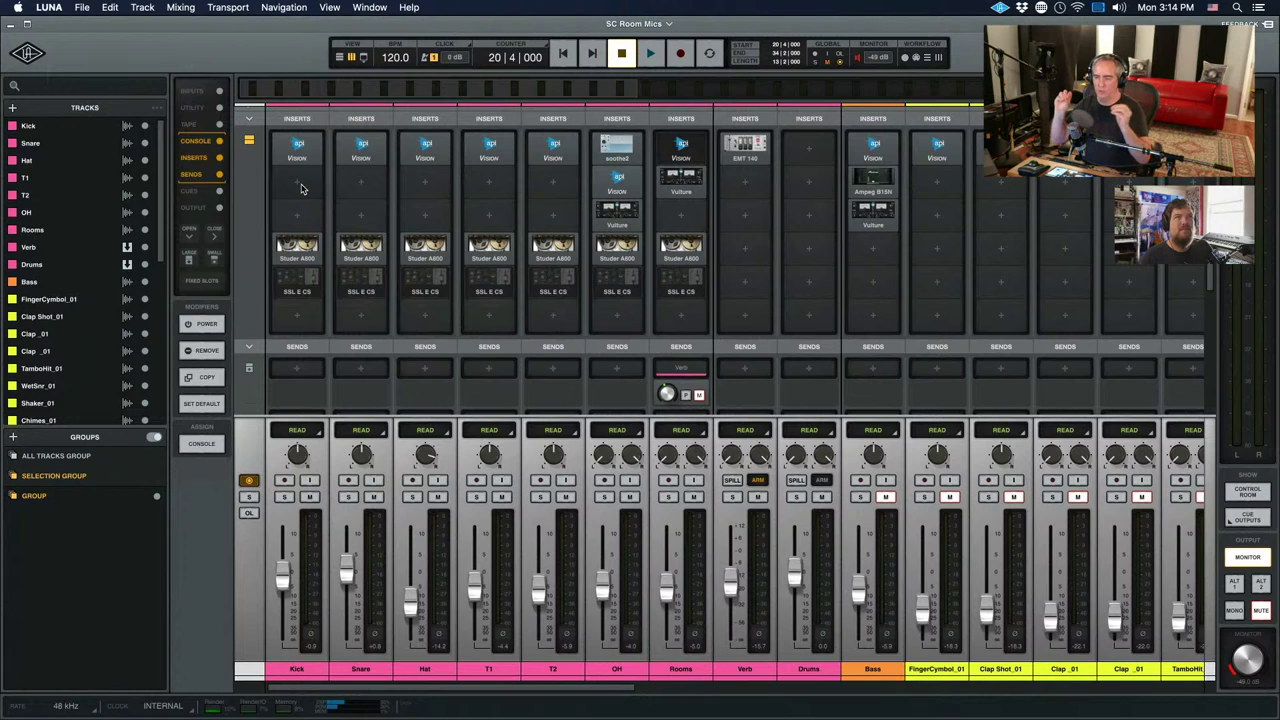
# - Reopen the Kick track's Studer A800 to show its tape and IPS controls, and check which settings the drum group links
pyautogui.click(297, 248)
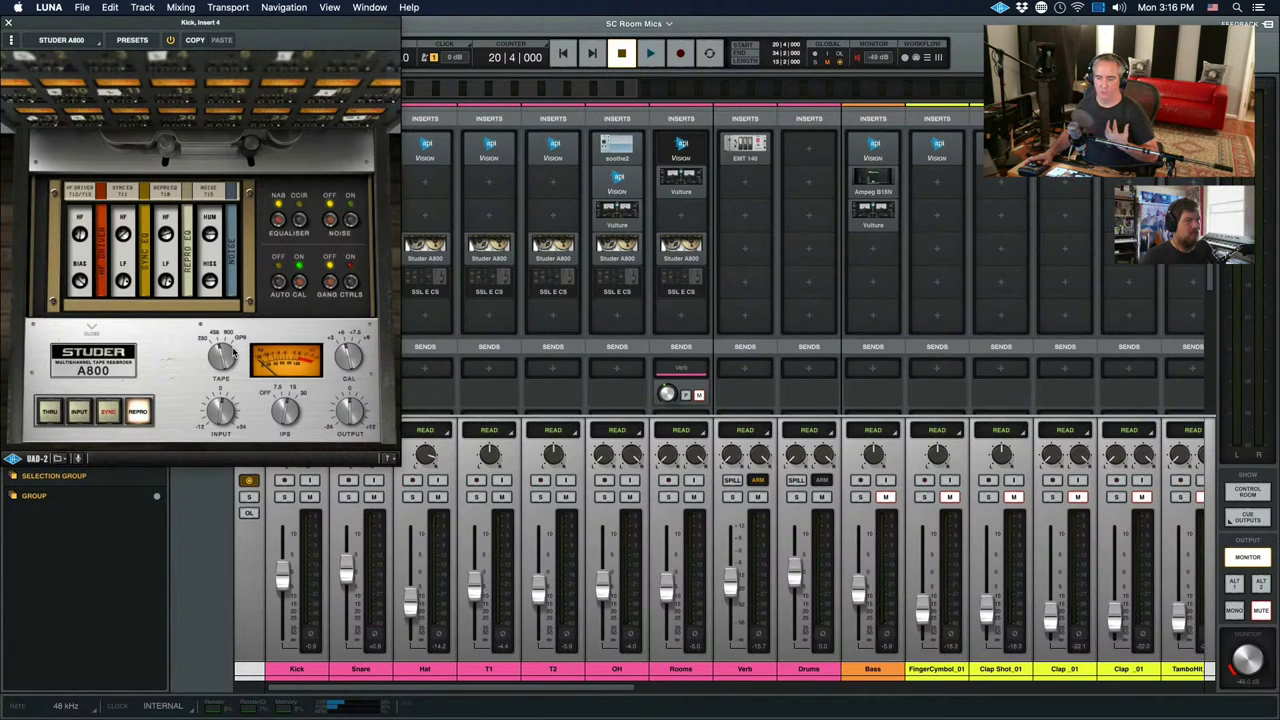
pyautogui.moveTo(234, 352)
pyautogui.mouseDown()
pyautogui.moveTo(261, 322)
pyautogui.moveTo(234, 372)
pyautogui.mouseUp()
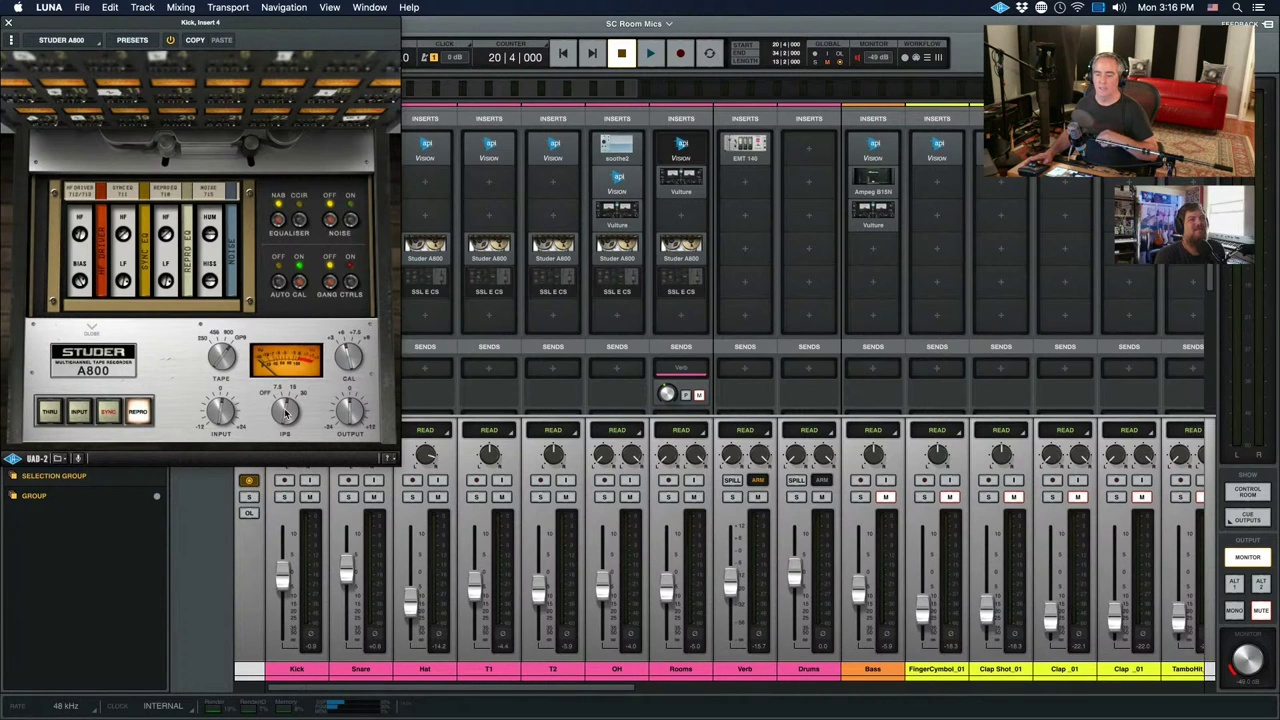
pyautogui.rightClick(56, 497)
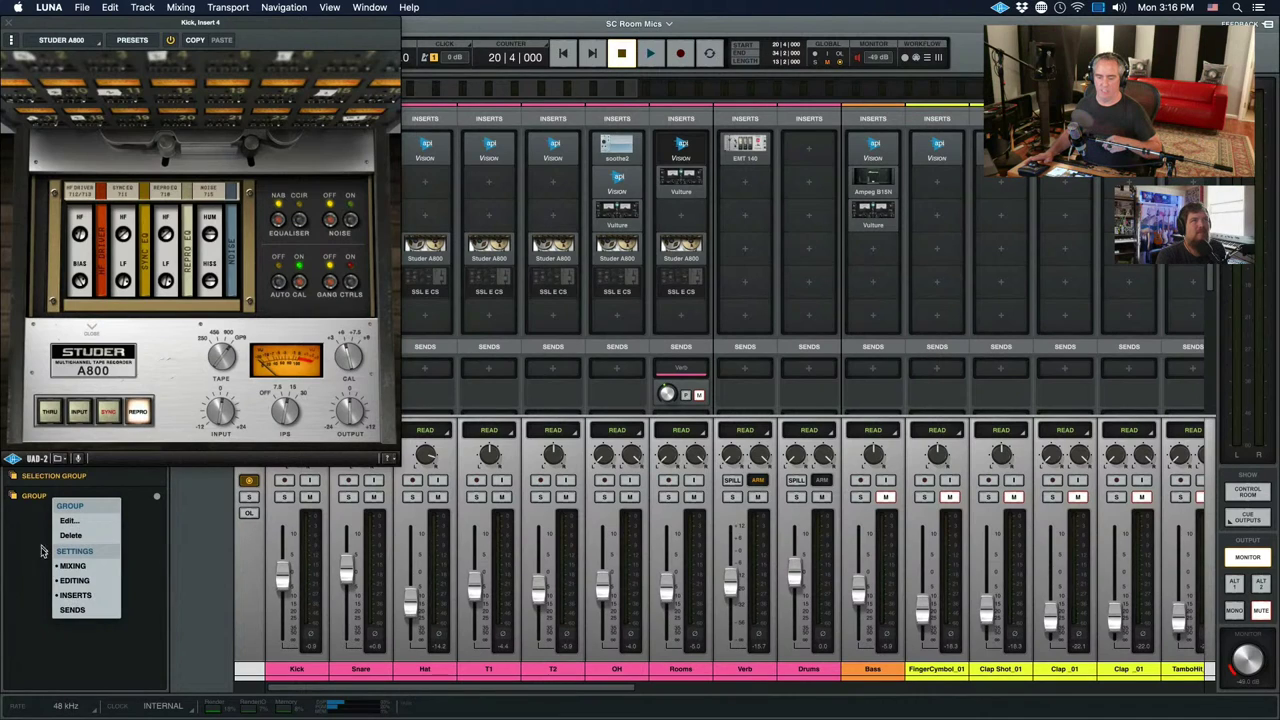
pyautogui.click(188, 384)
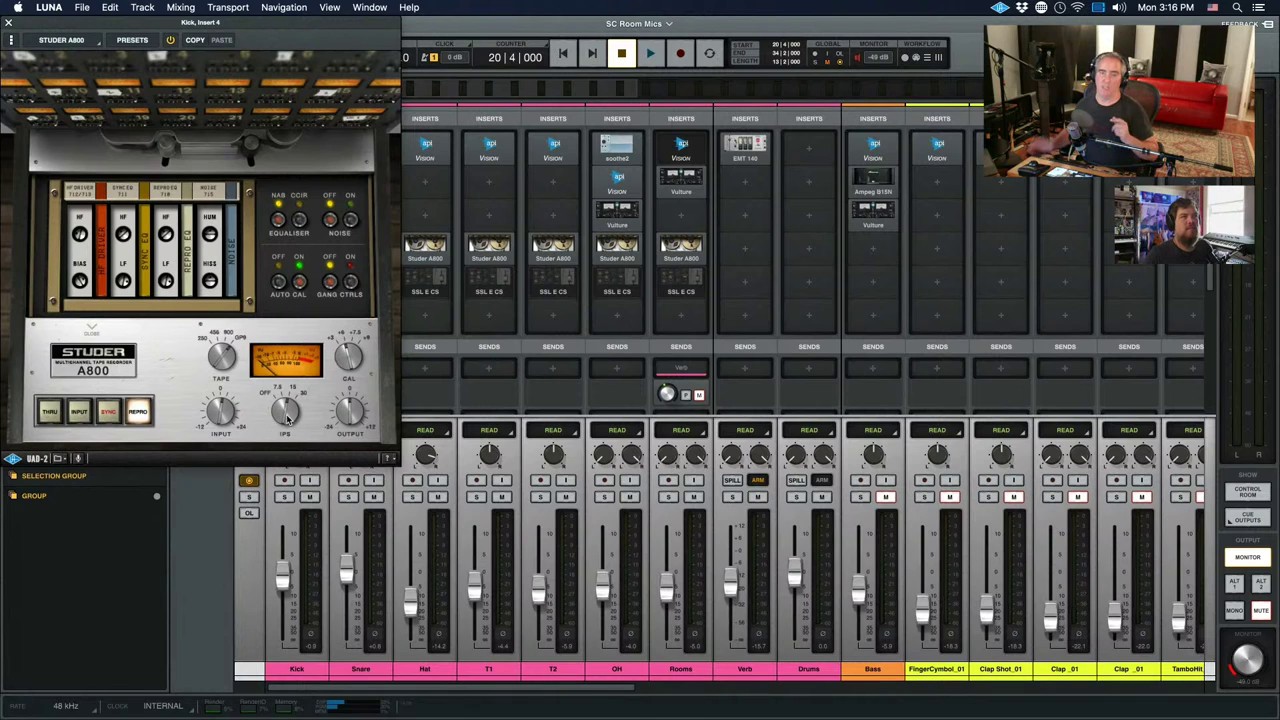
pyautogui.moveTo(287, 431)
pyautogui.mouseDown()
pyautogui.moveTo(279, 400)
pyautogui.moveTo(293, 424)
pyautogui.mouseUp()
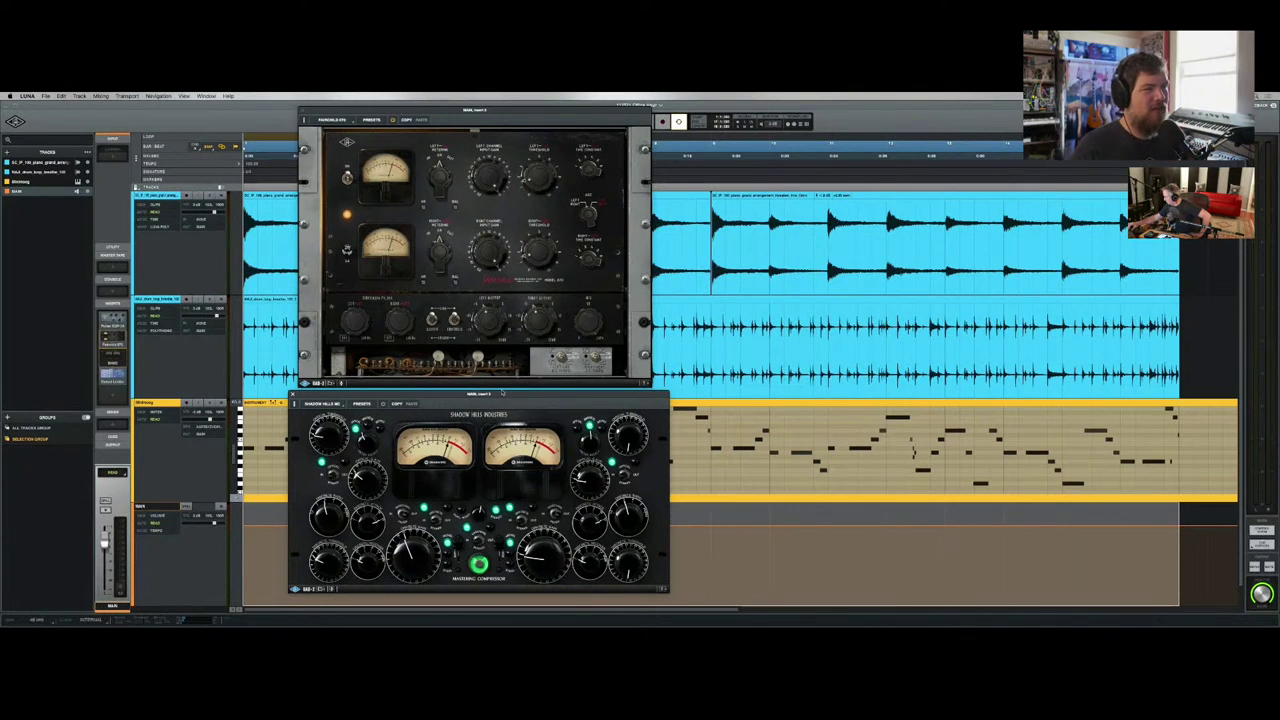
# - Separate the Fairchild and Shadow Hills compressor windows, play the mix, and switch the Fairchild's power off
pyautogui.moveTo(498, 396); pyautogui.dragTo(498, 403)
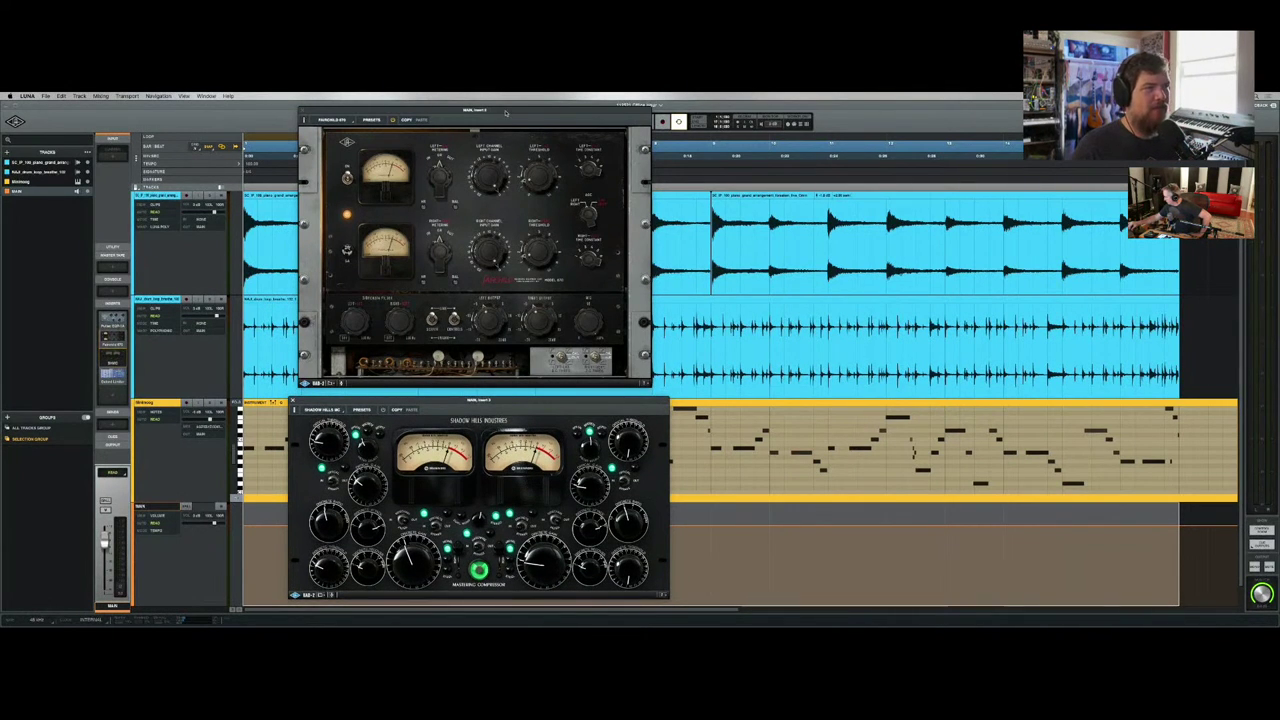
pyautogui.moveTo(505, 113); pyautogui.dragTo(503, 116)
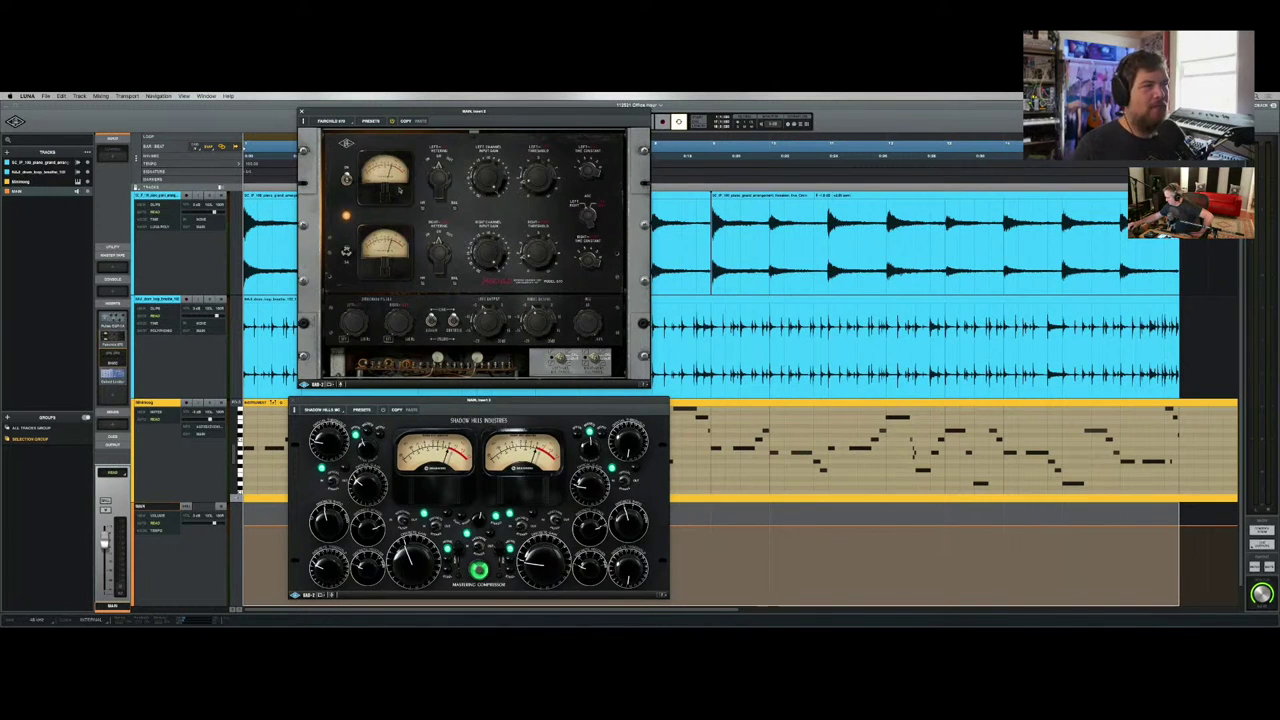
pyautogui.press('space')
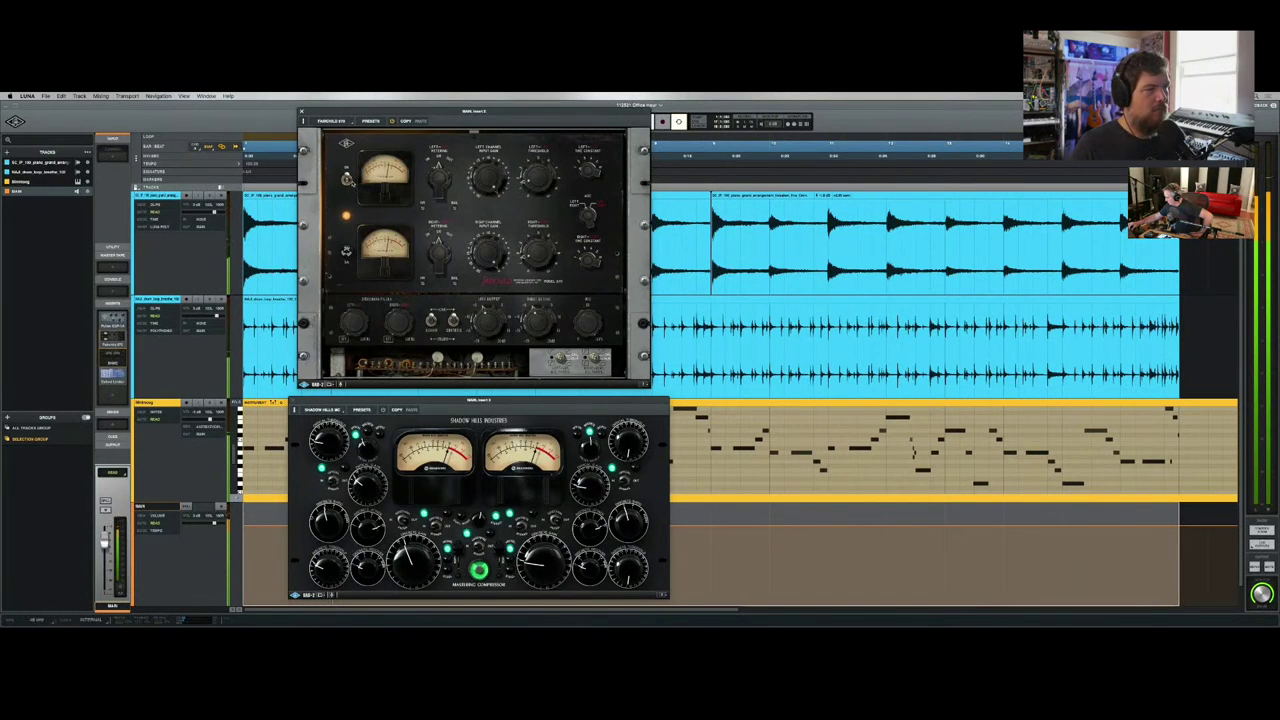
pyautogui.click(346, 179)
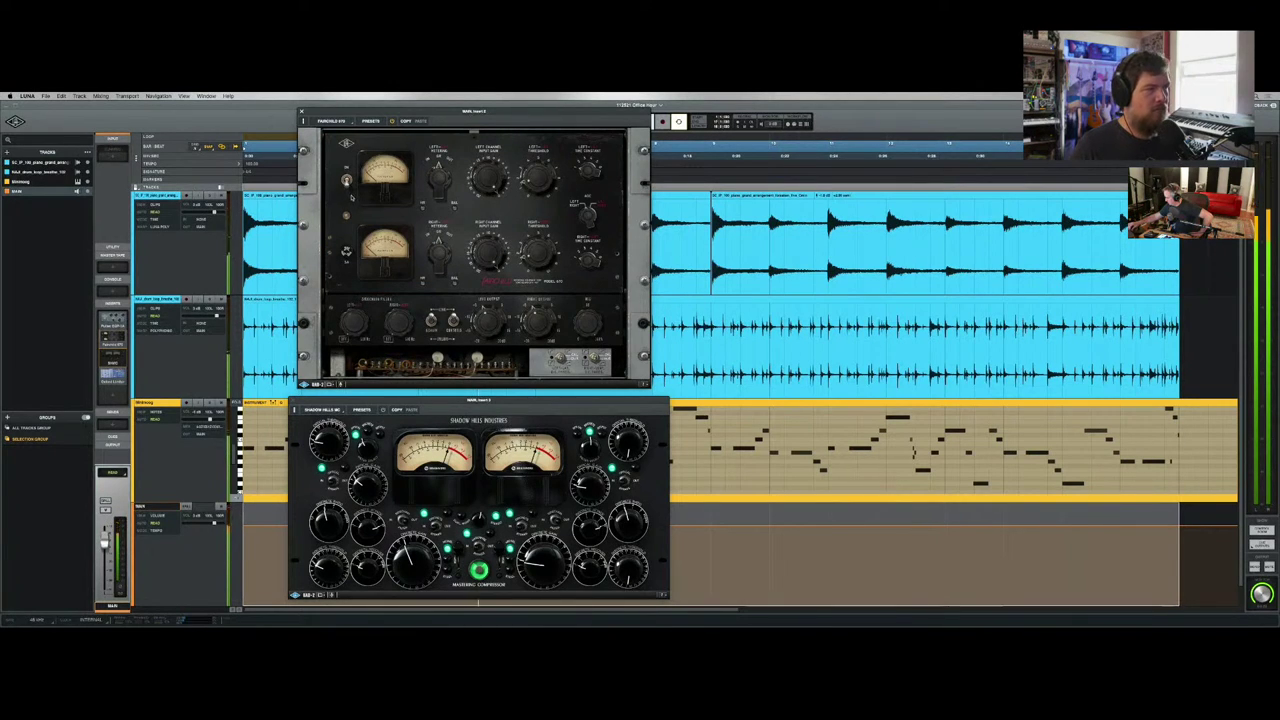
# - Select the drum loop track, view its Moog Multimode Filter during playback, and close the plug-in window
pyautogui.click(156, 305)
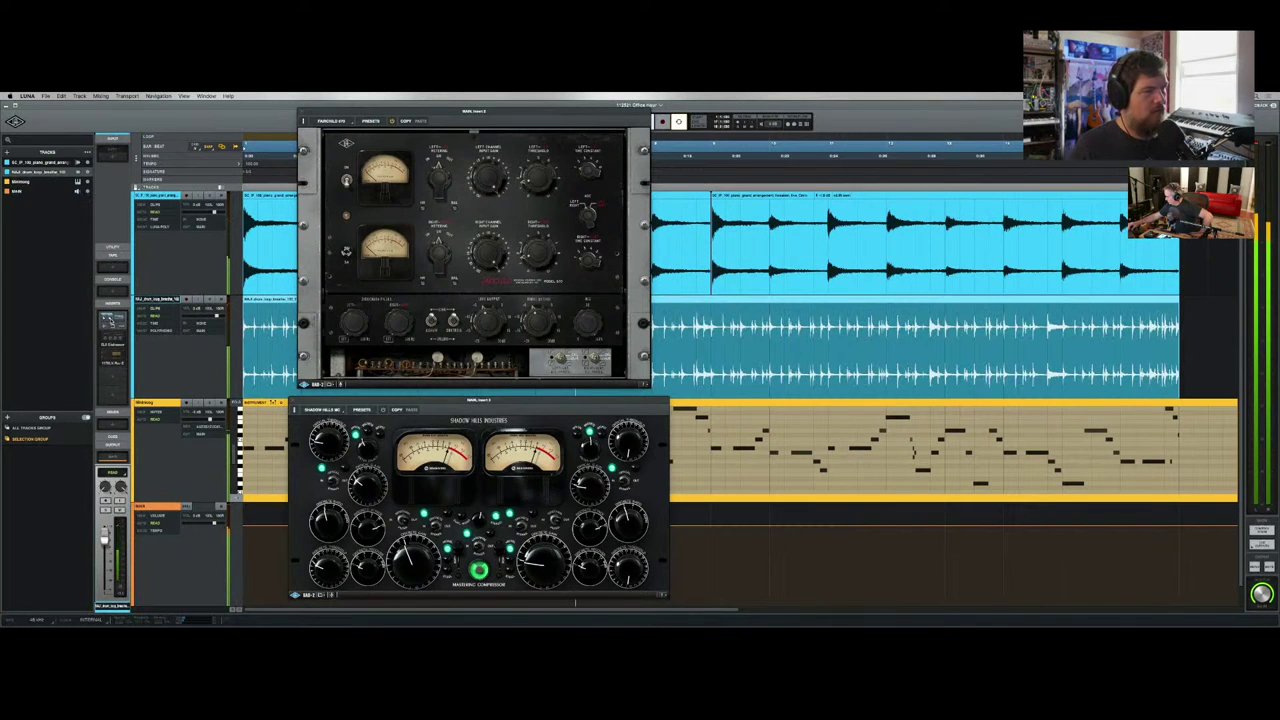
pyautogui.click(113, 320)
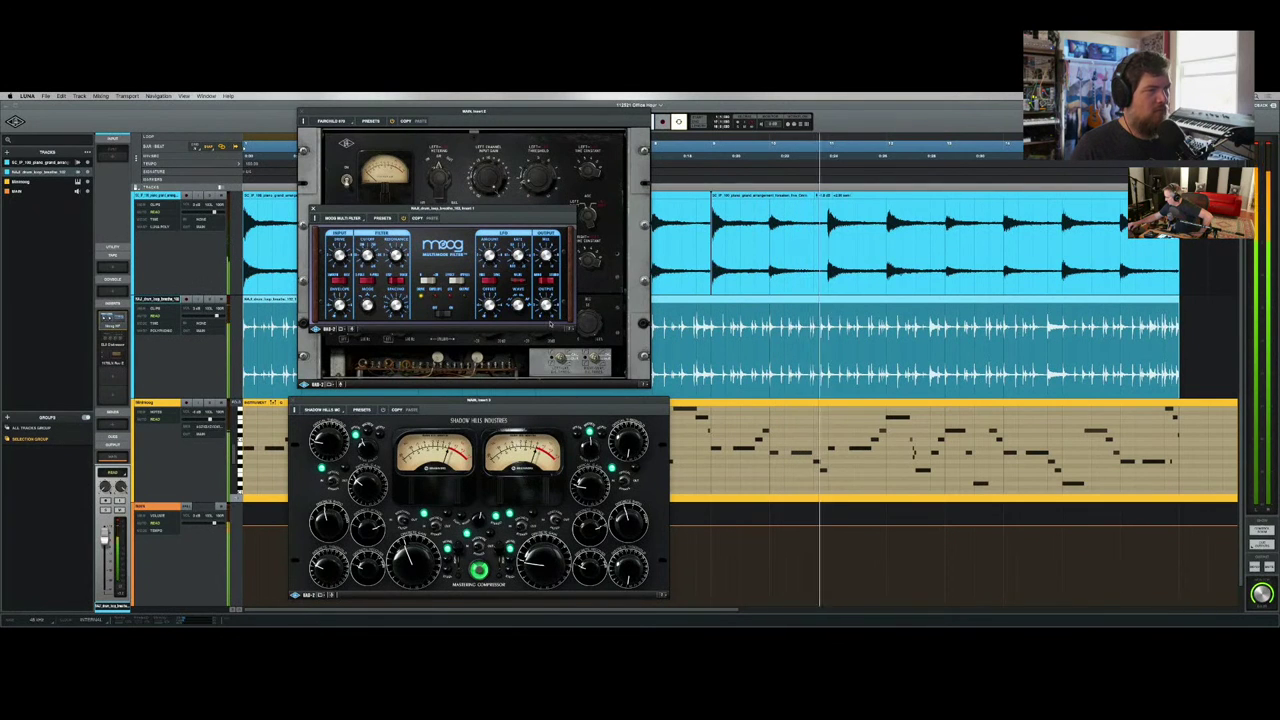
pyautogui.click(314, 218)
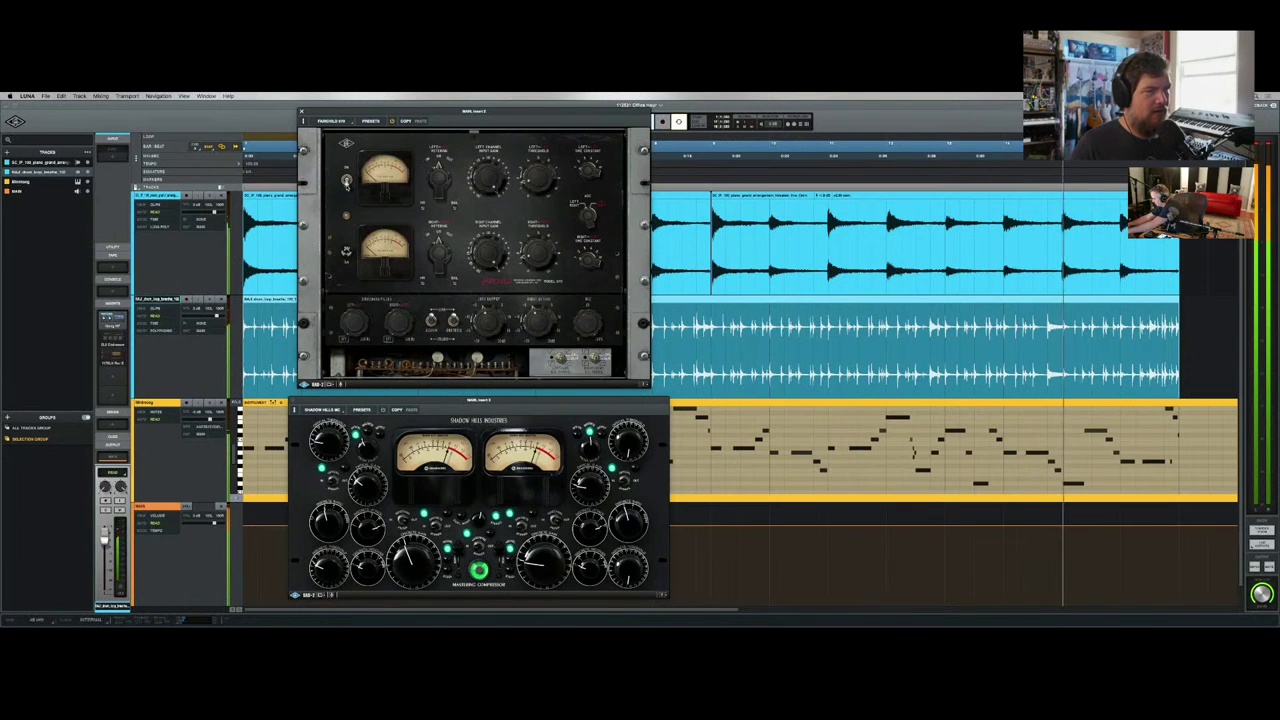
# - Compare the playing mix with the Fairchild's power on and off, leave it on, and stop playback
pyautogui.click(346, 181)
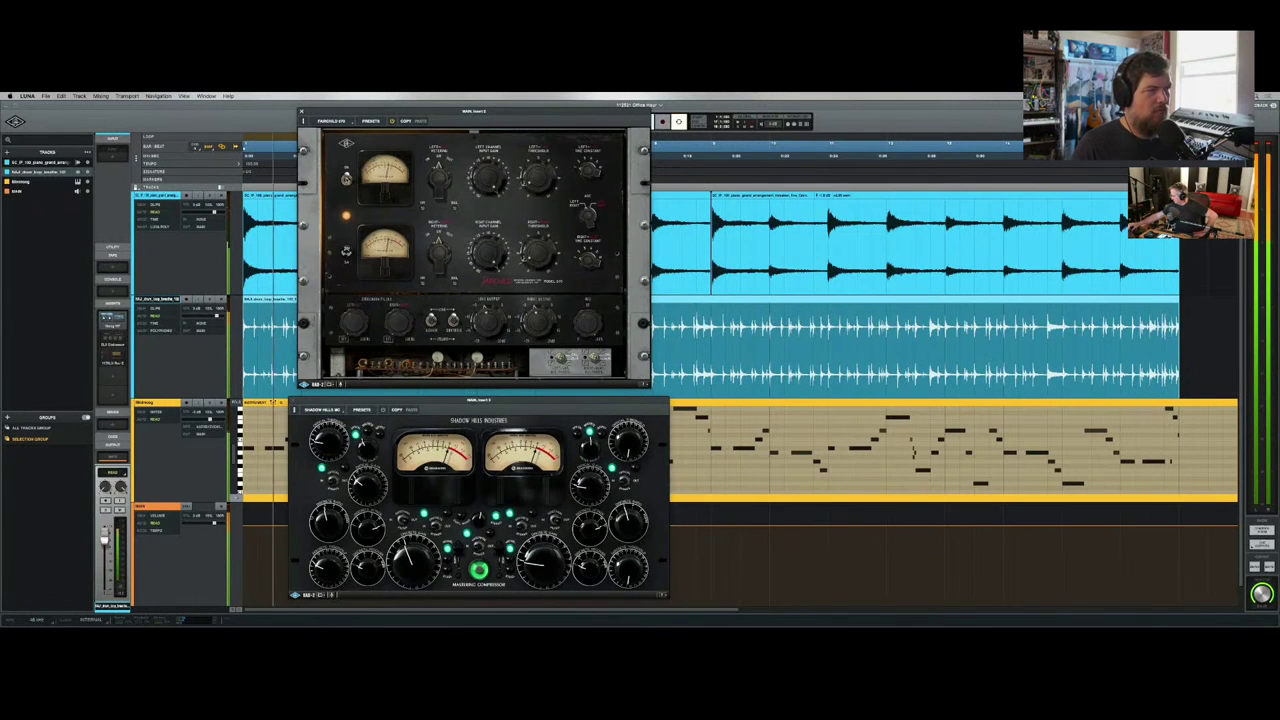
pyautogui.click(346, 250)
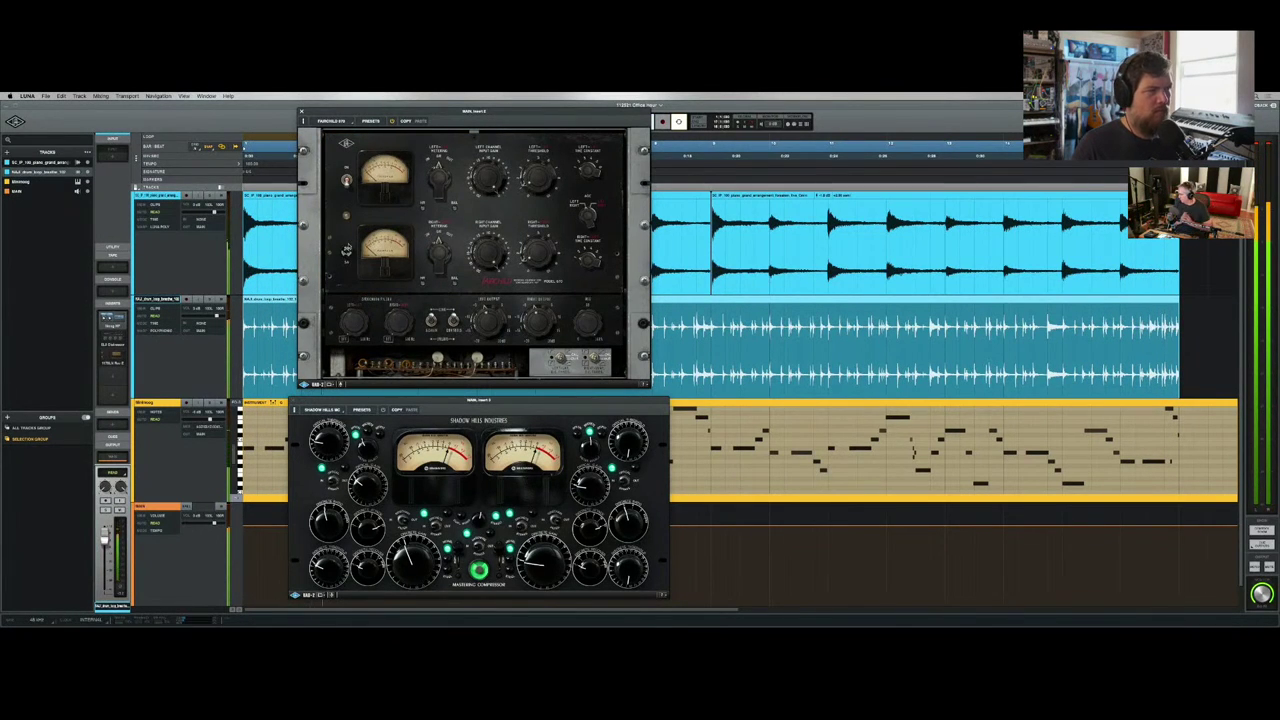
pyautogui.click(346, 180)
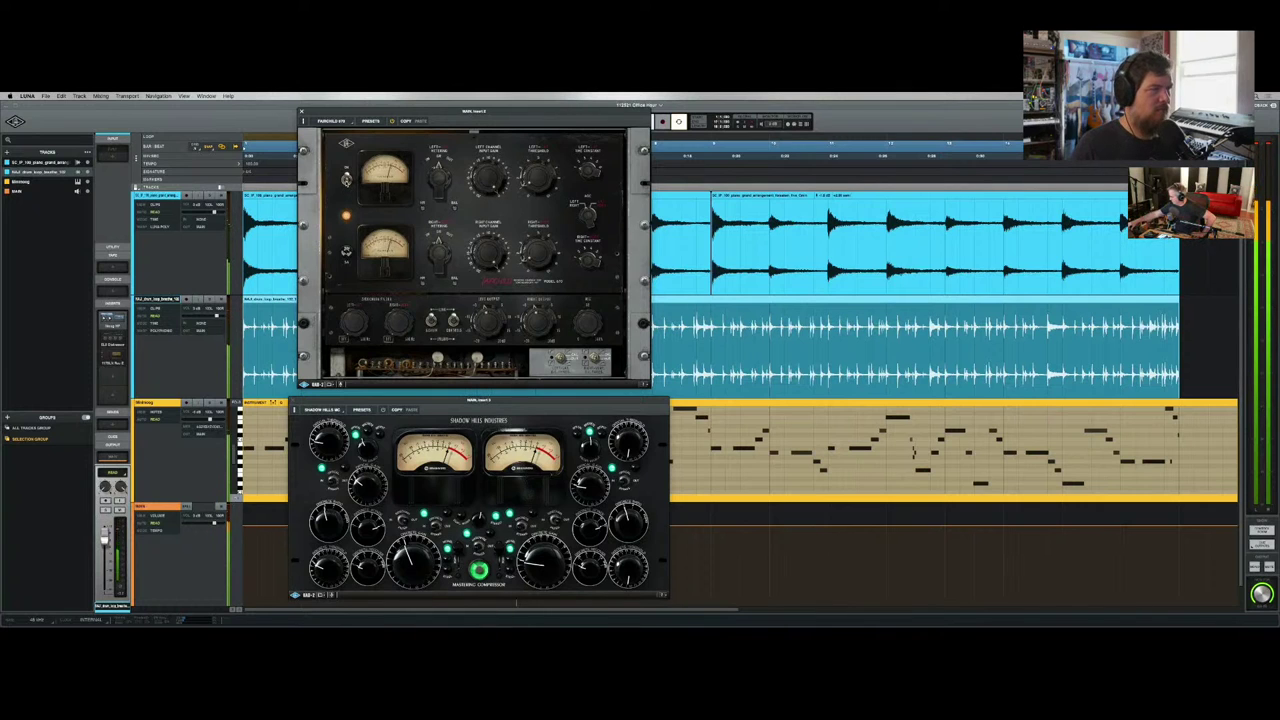
pyautogui.click(346, 180)
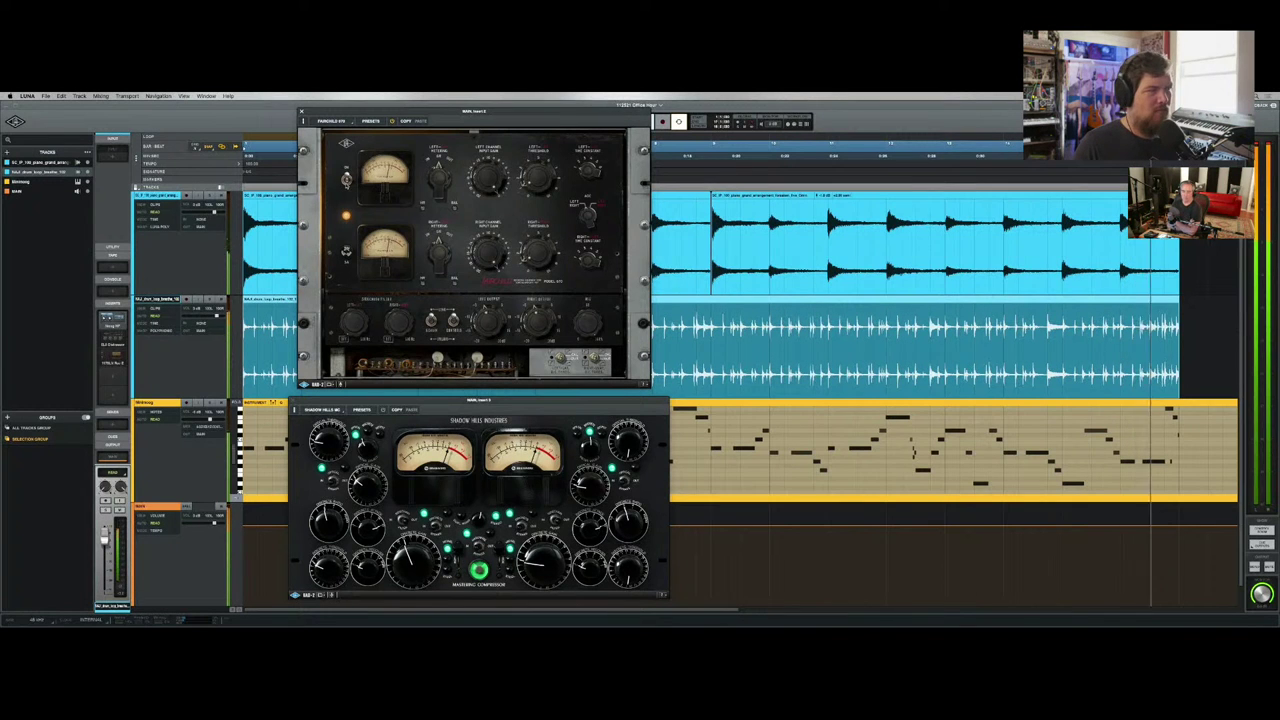
pyautogui.press('space')
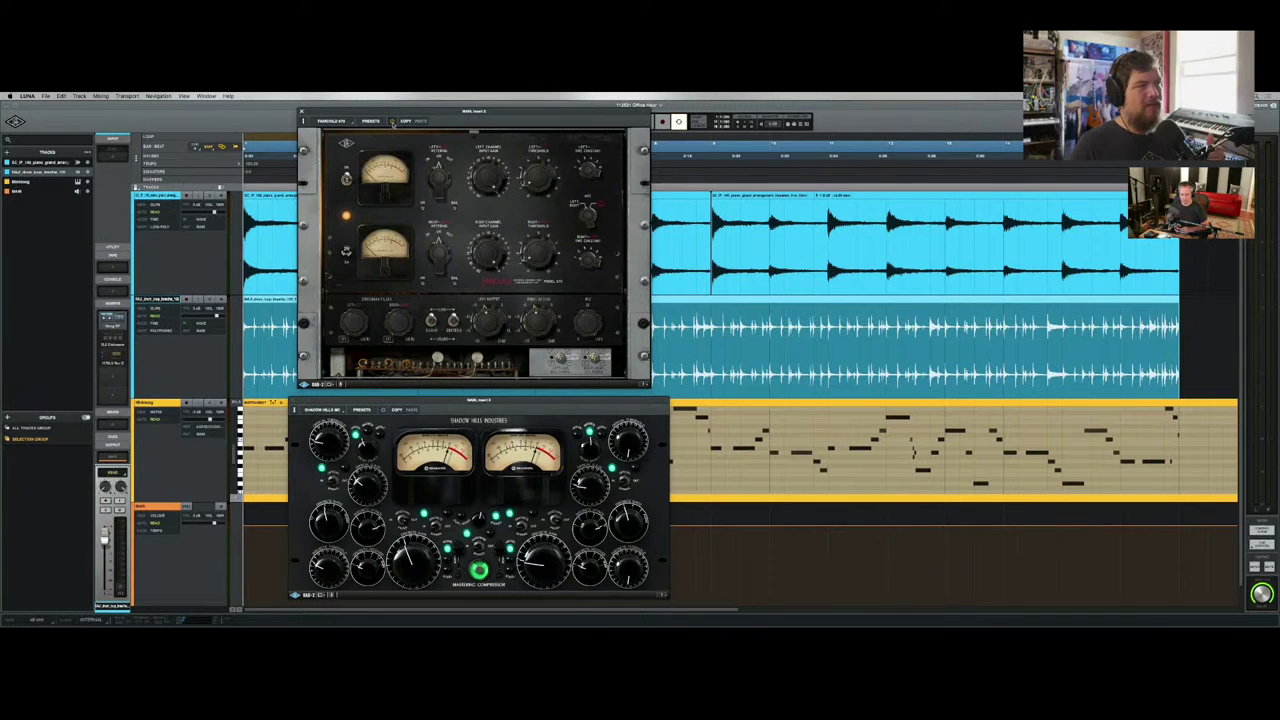
# - Play the mix comparing the Shadow Hills Mastering Compressor's Nickel, Iron and Steel transformers, finish on Steel, and stop
pyautogui.moveTo(481, 401); pyautogui.dragTo(481, 399)
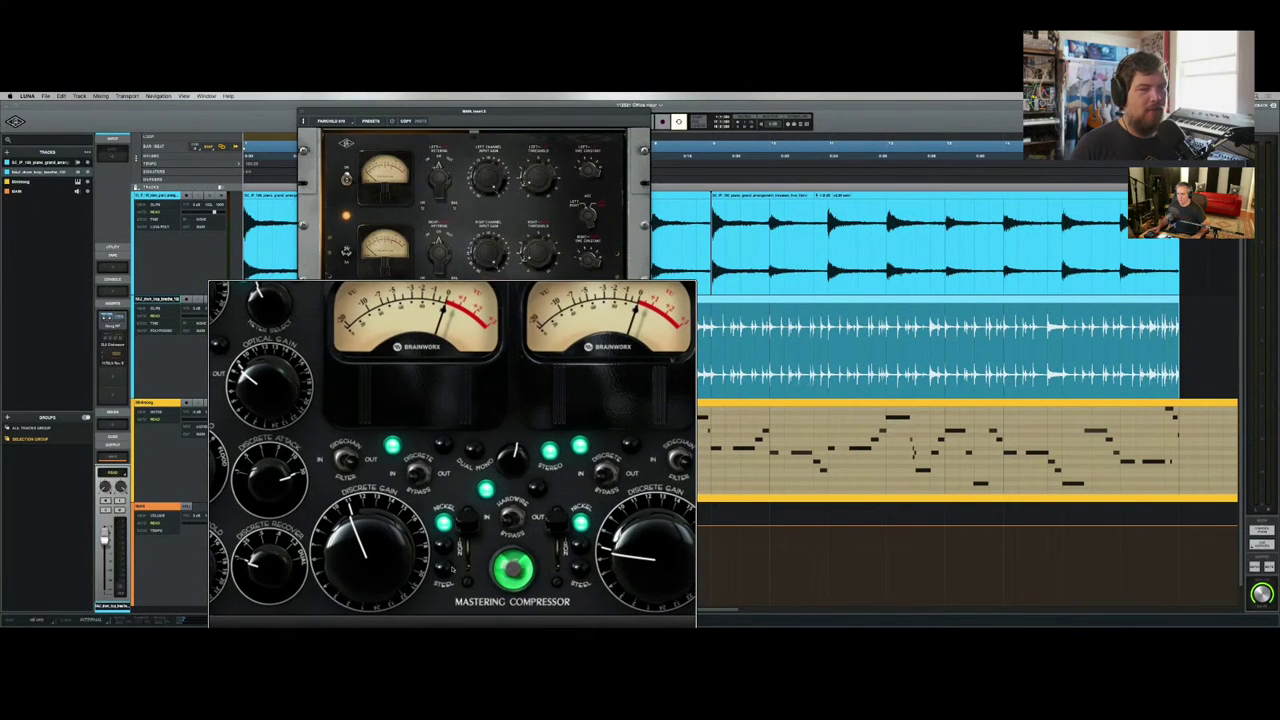
pyautogui.press('space')
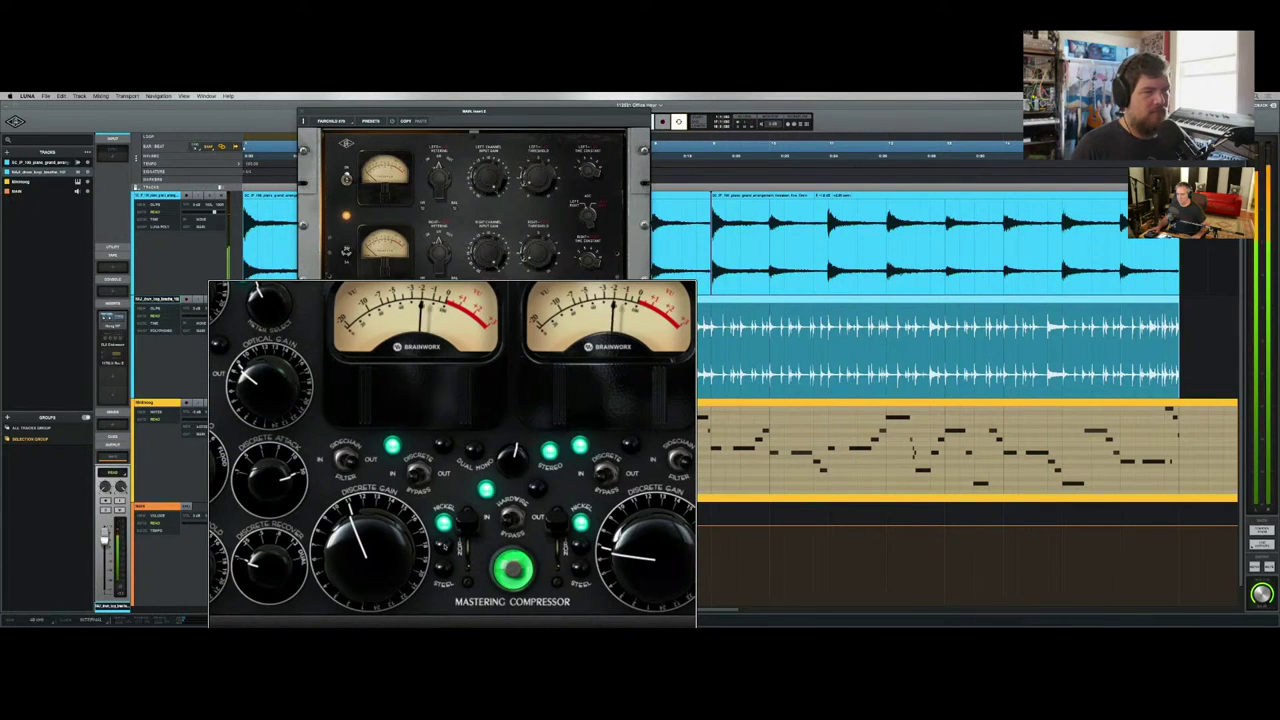
pyautogui.click(465, 538)
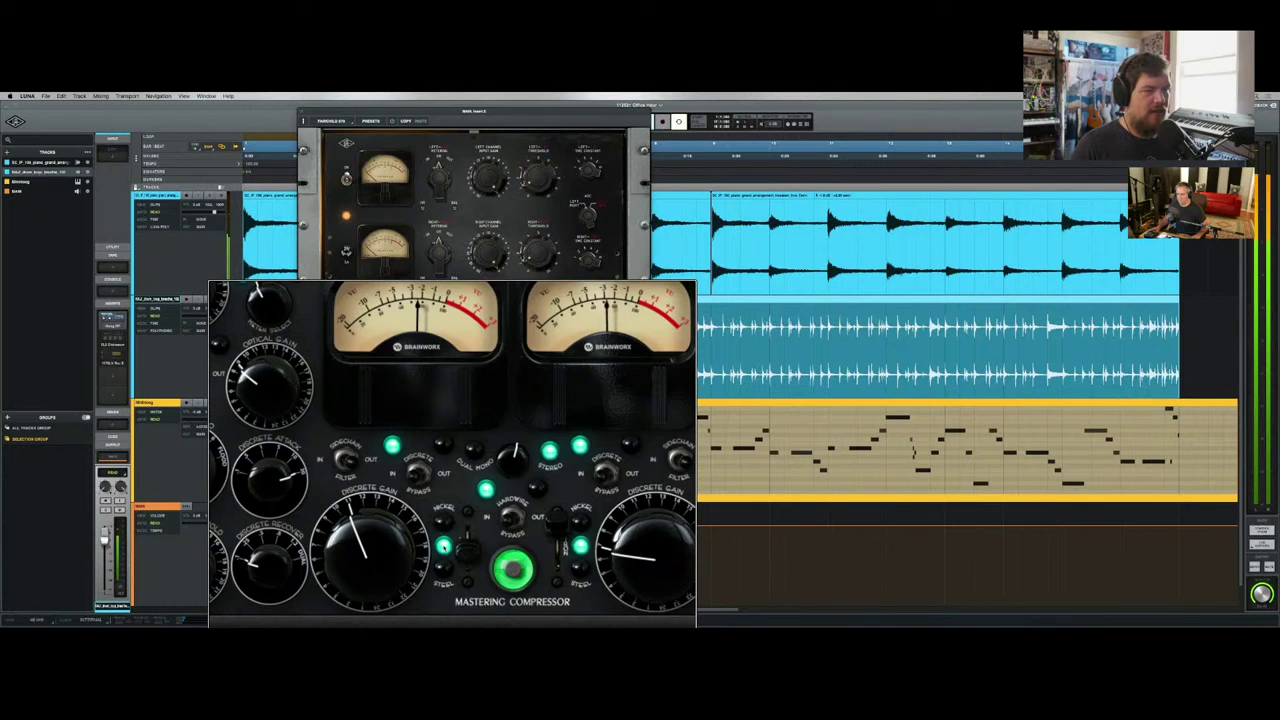
pyautogui.click(464, 540)
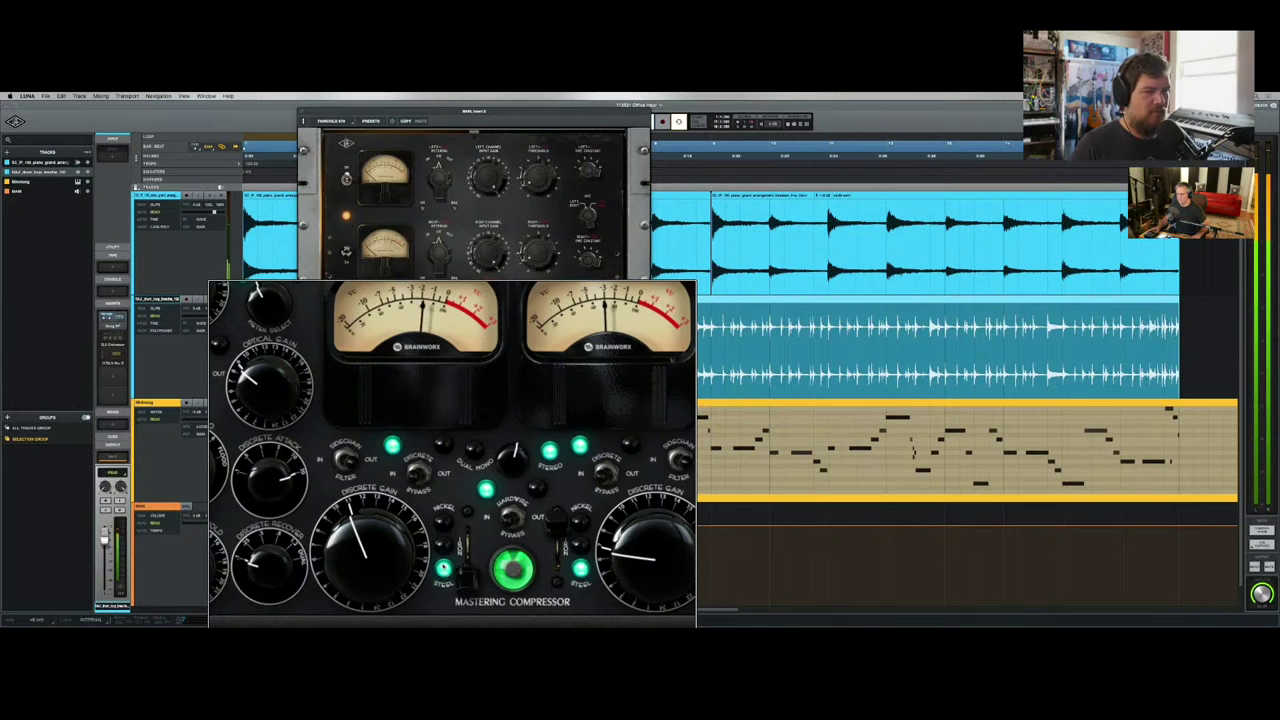
pyautogui.click(463, 543)
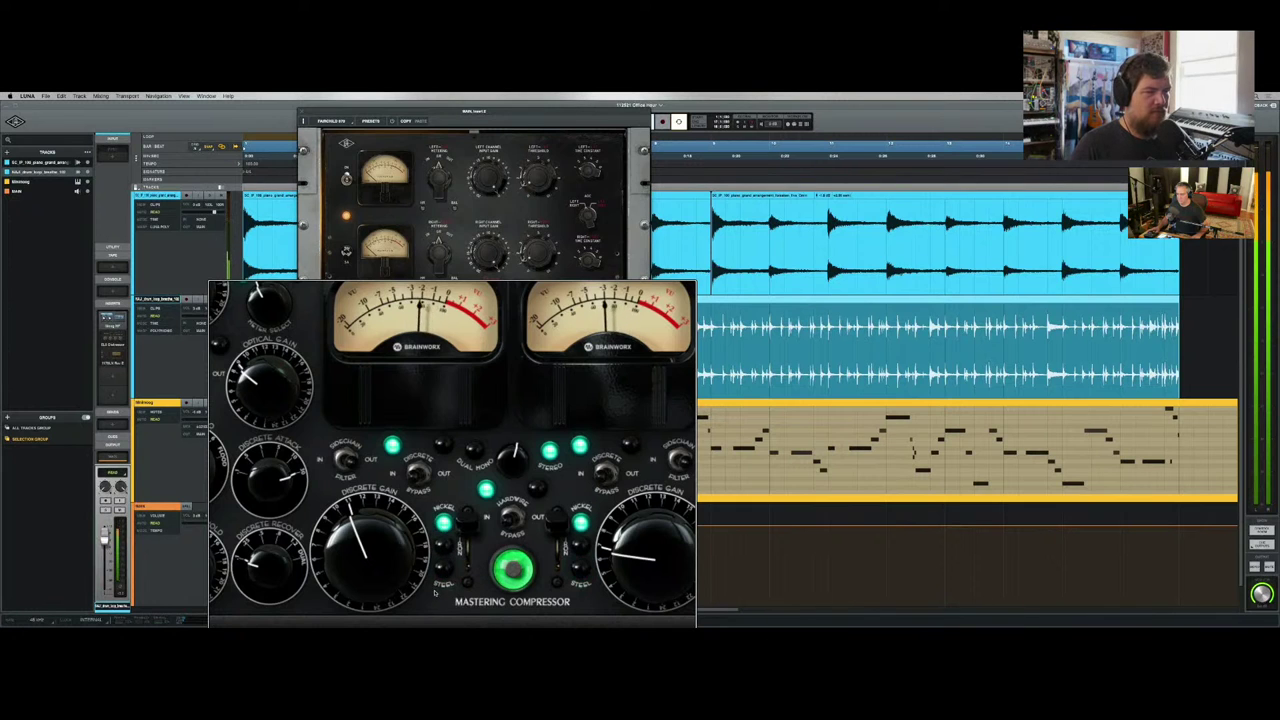
pyautogui.click(444, 572)
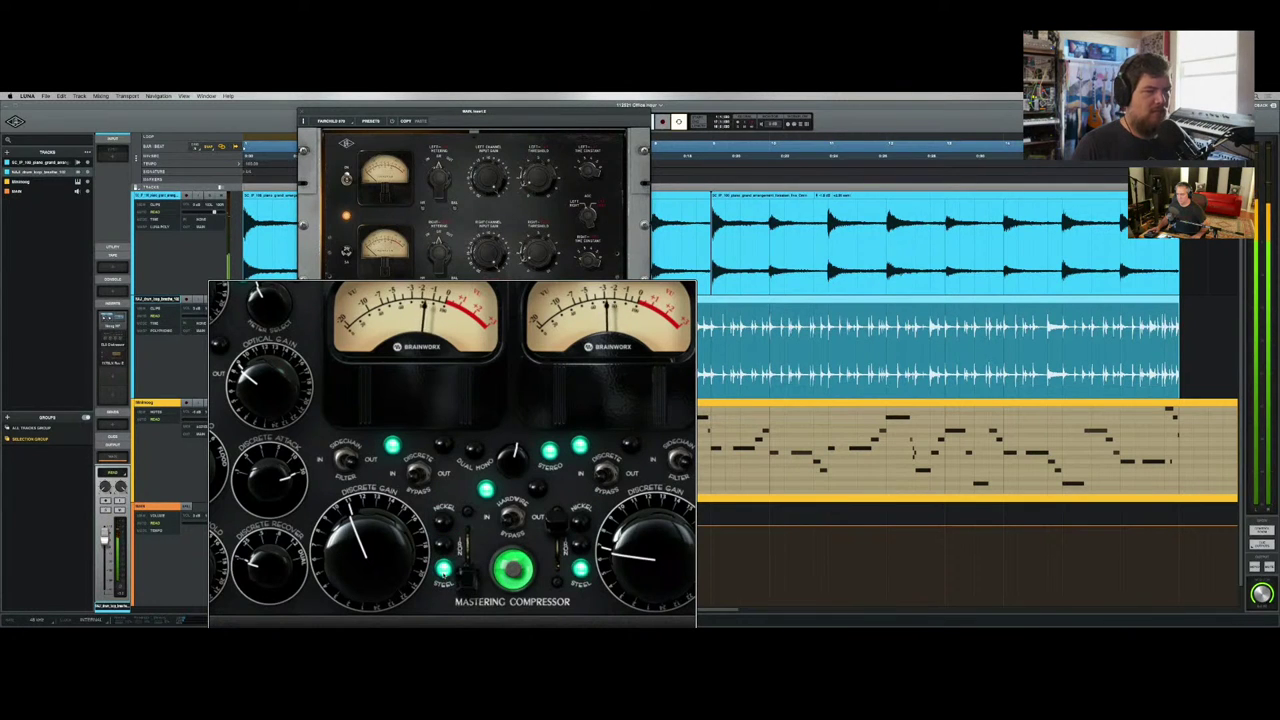
pyautogui.click(463, 545)
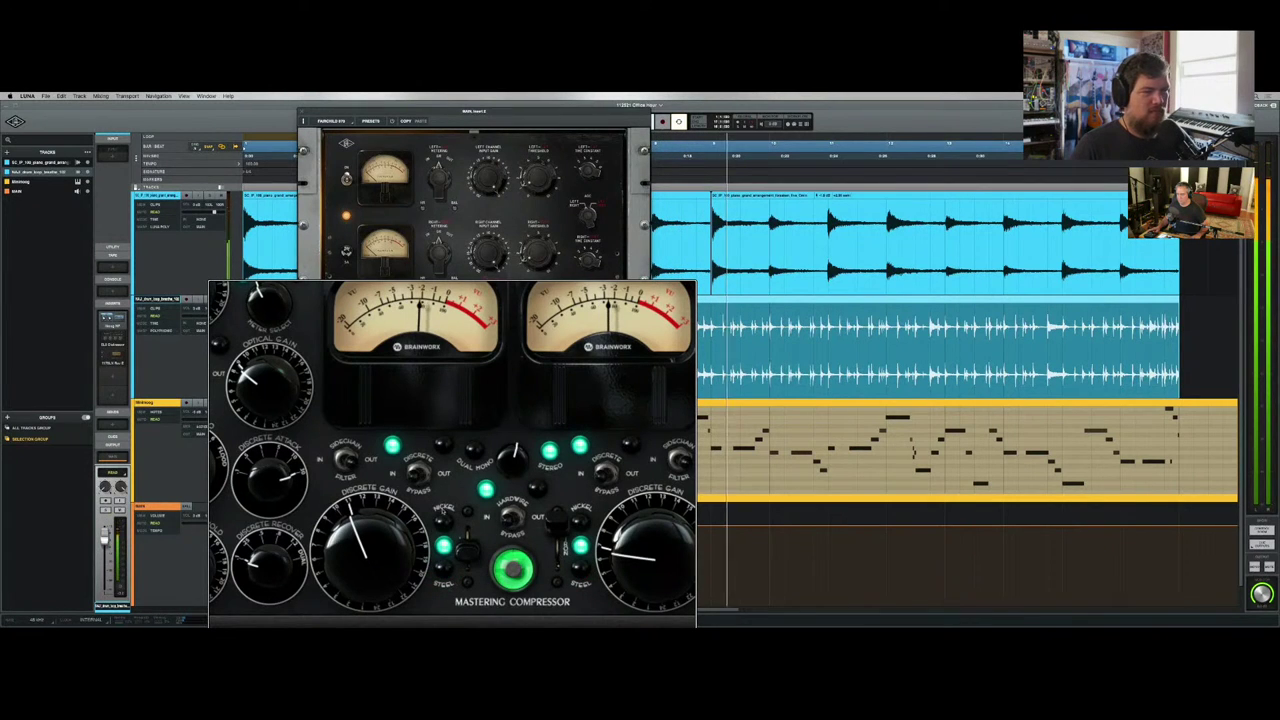
pyautogui.click(463, 545)
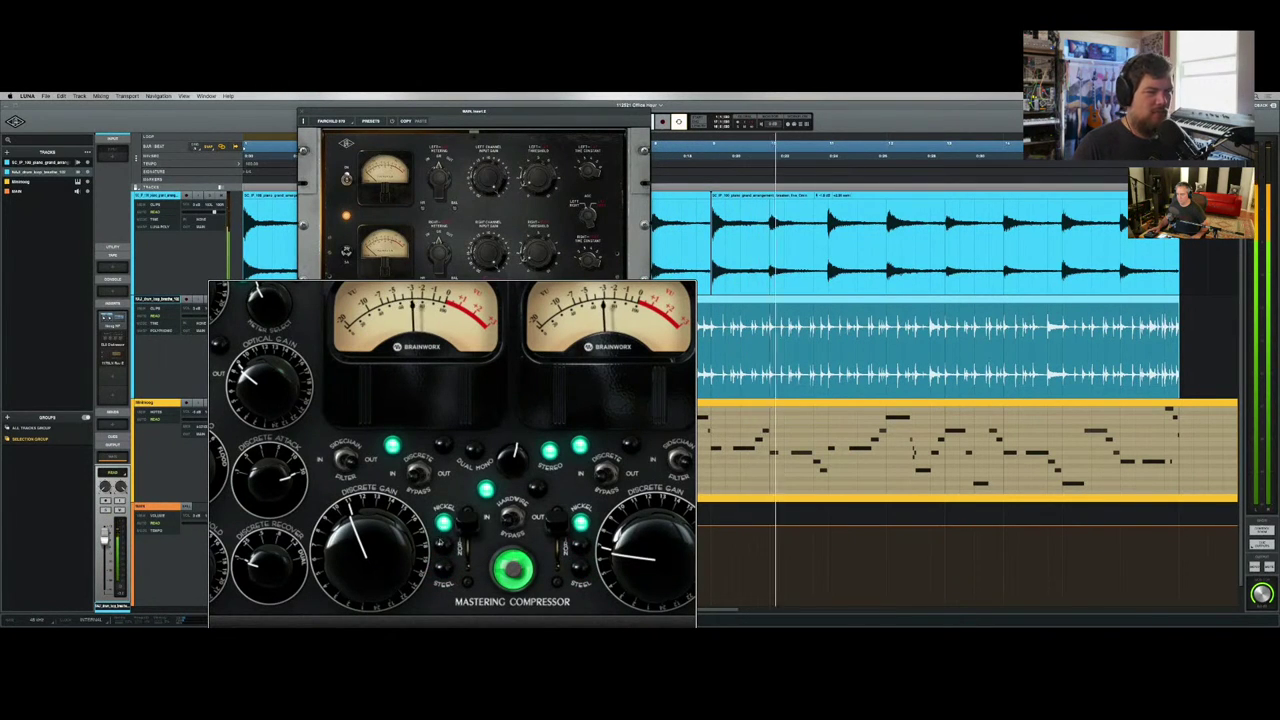
pyautogui.click(463, 545)
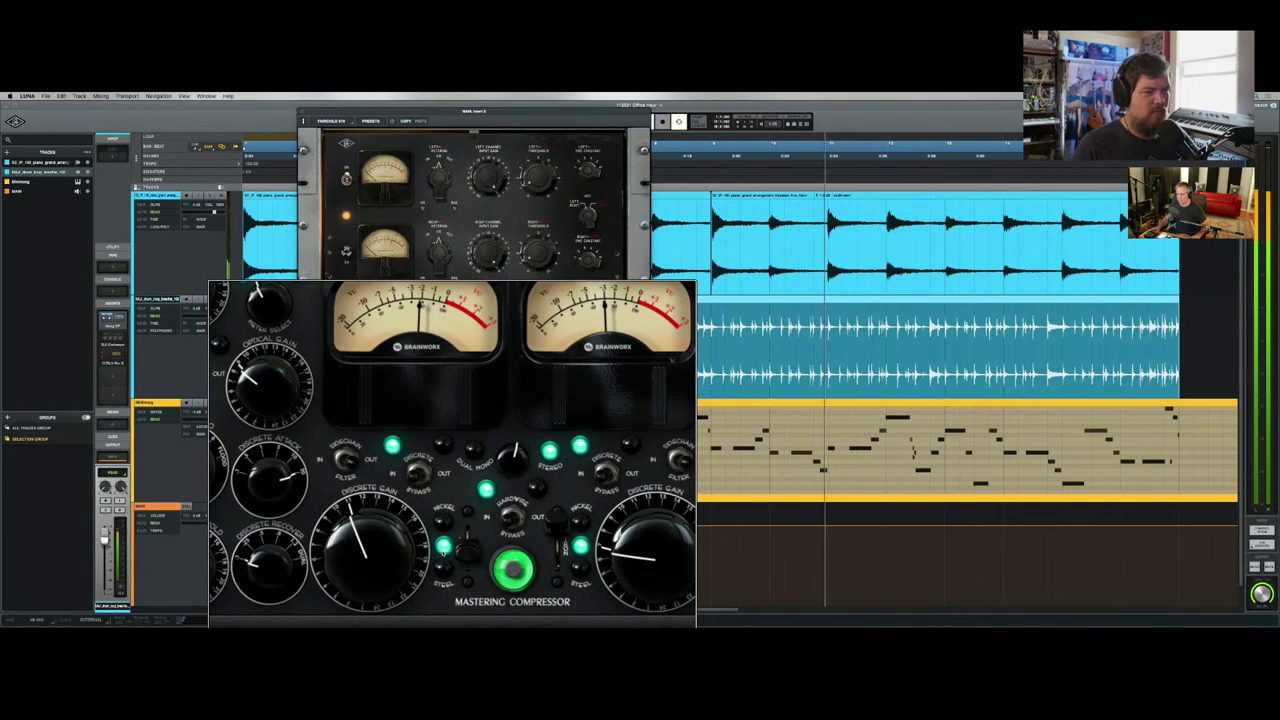
pyautogui.click(463, 545)
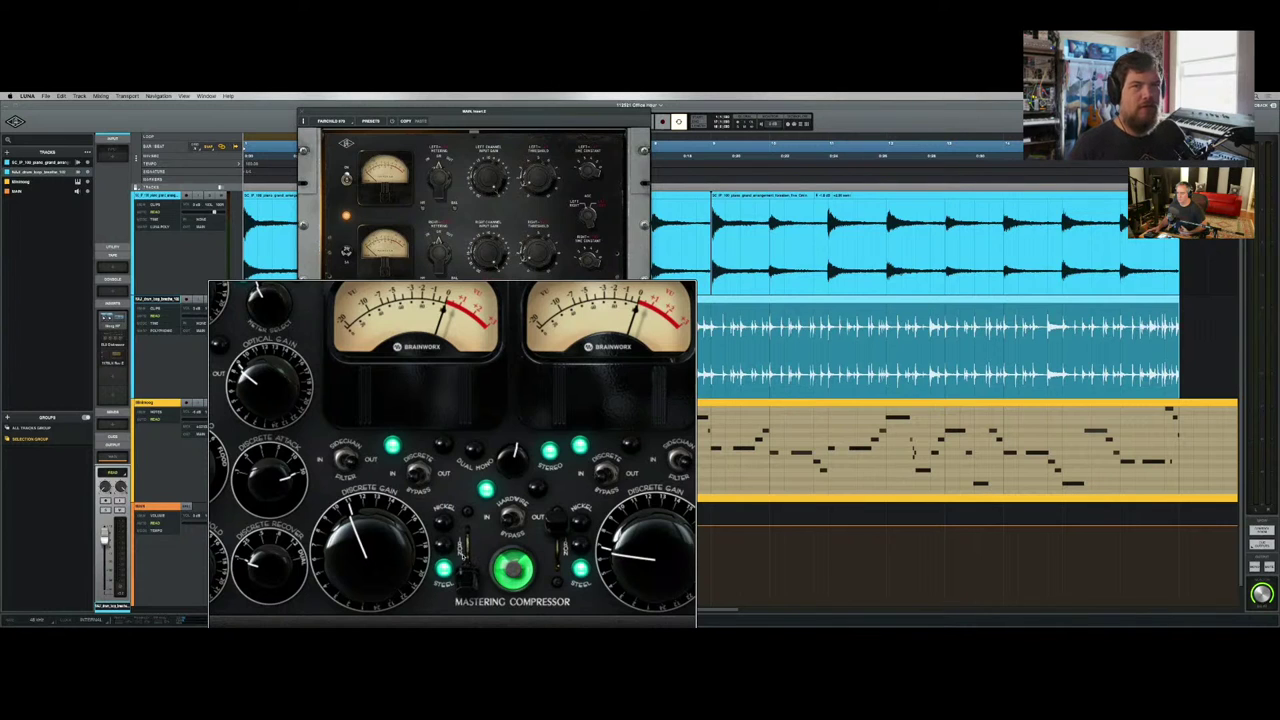
# - Replay the mix alternating the Shadow Hills transformer between Nickel and Steel, finish on Steel, and stop playback
pyautogui.press('space')
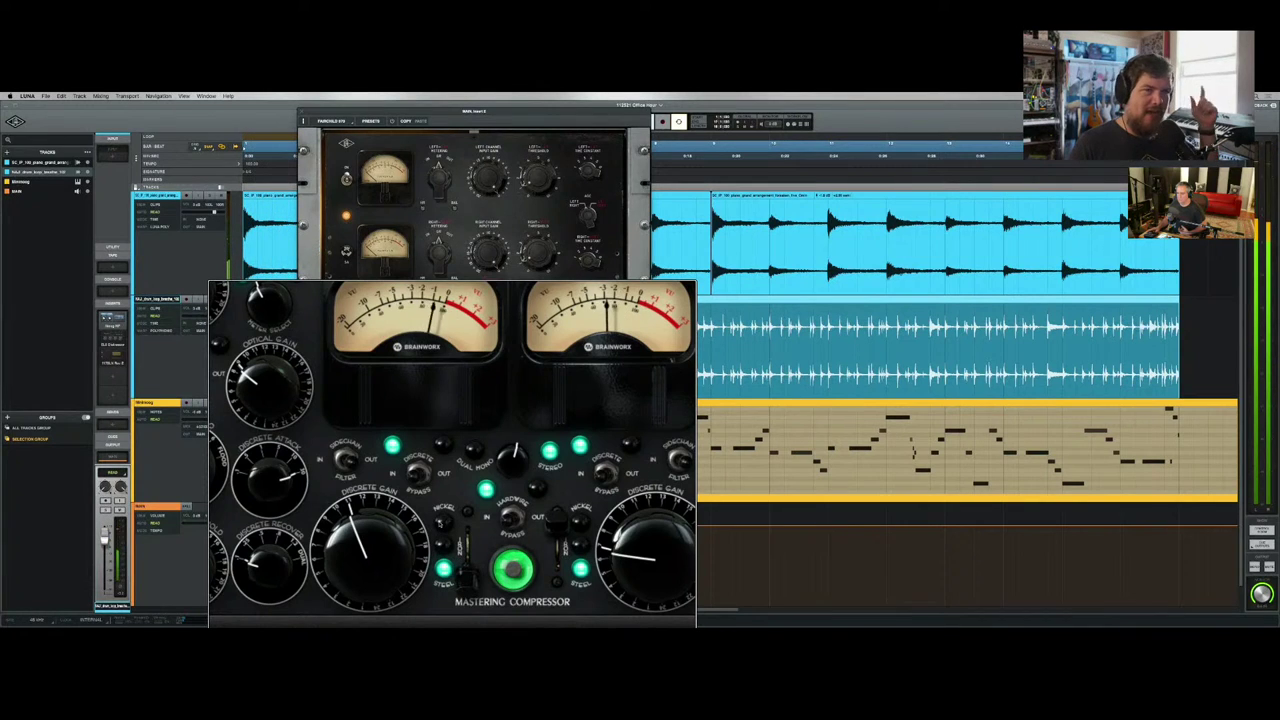
pyautogui.click(463, 545)
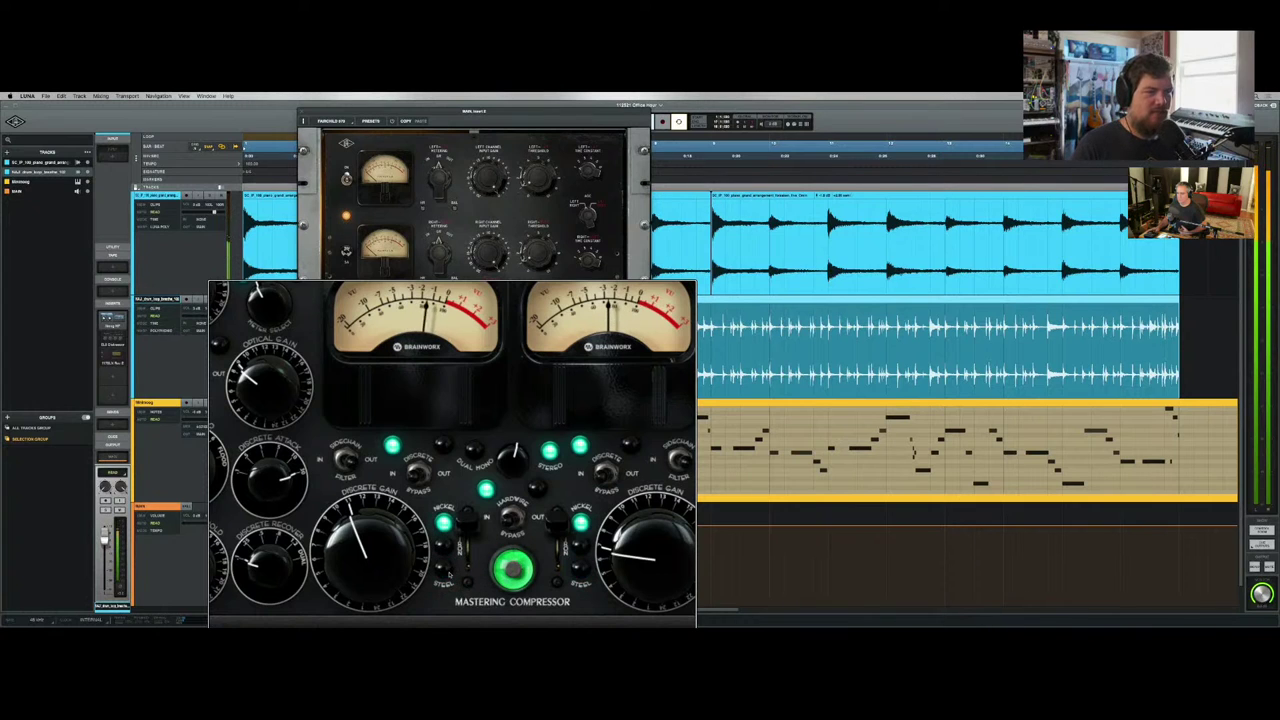
pyautogui.click(463, 548)
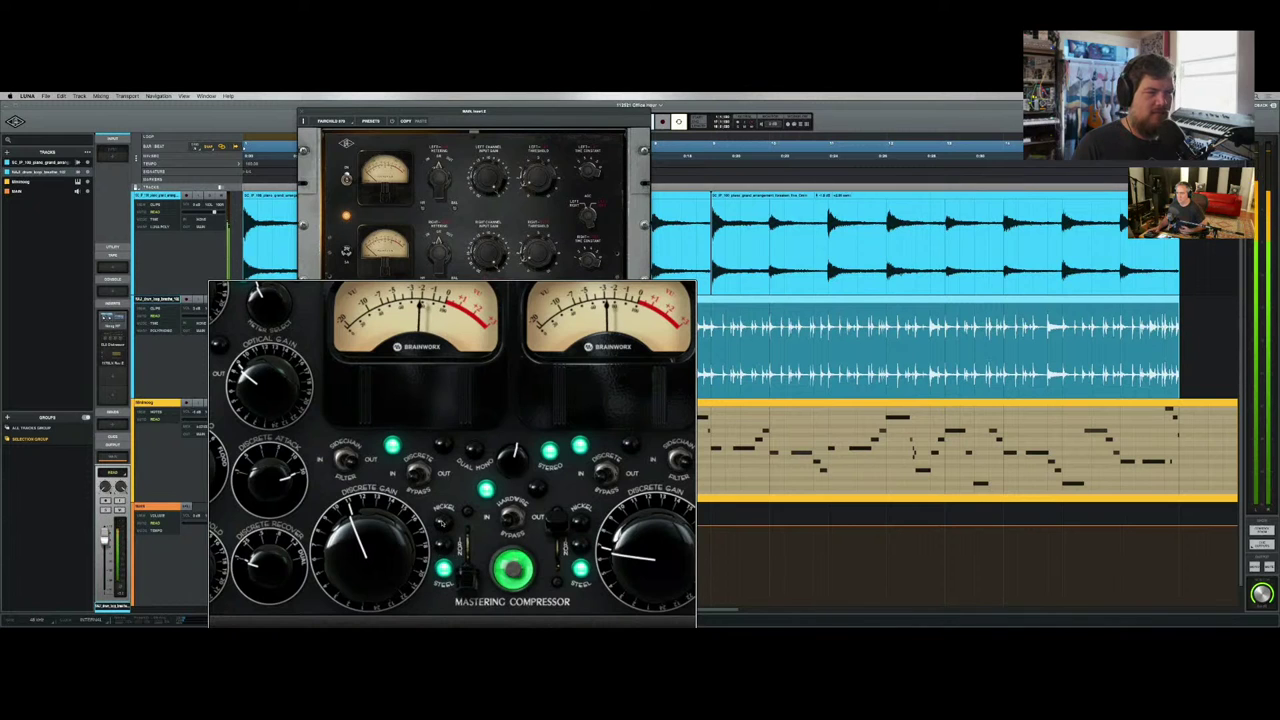
pyautogui.click(463, 545)
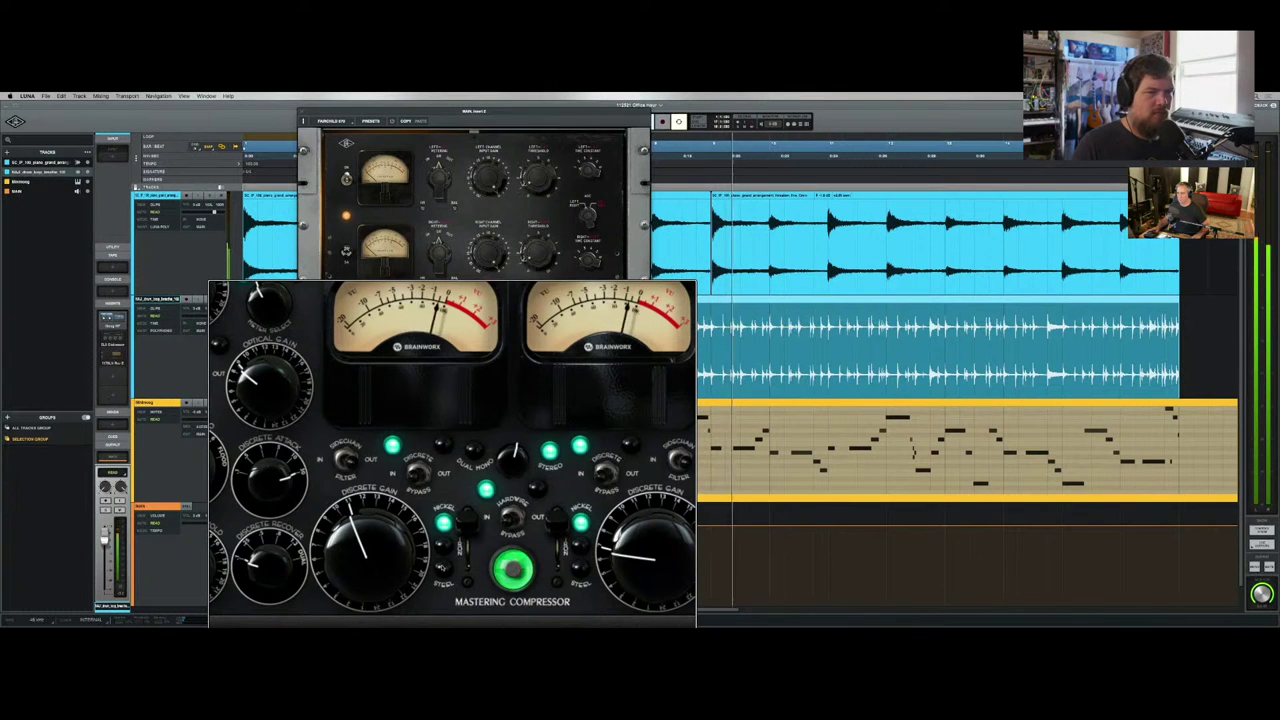
pyautogui.click(463, 540)
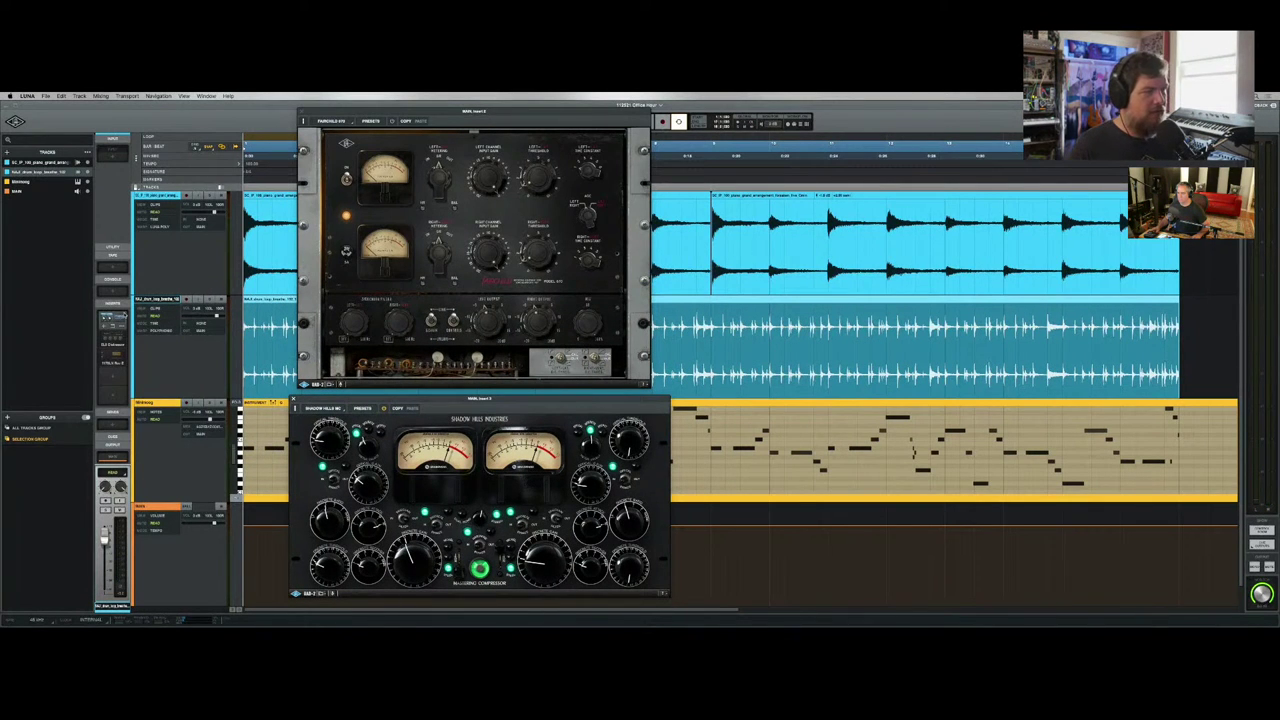
# - Reopen the drum loop track's Moog Multimode Filter, place its window beside the Fairchild, and nudge the Shadow Hills window
pyautogui.click(113, 320)
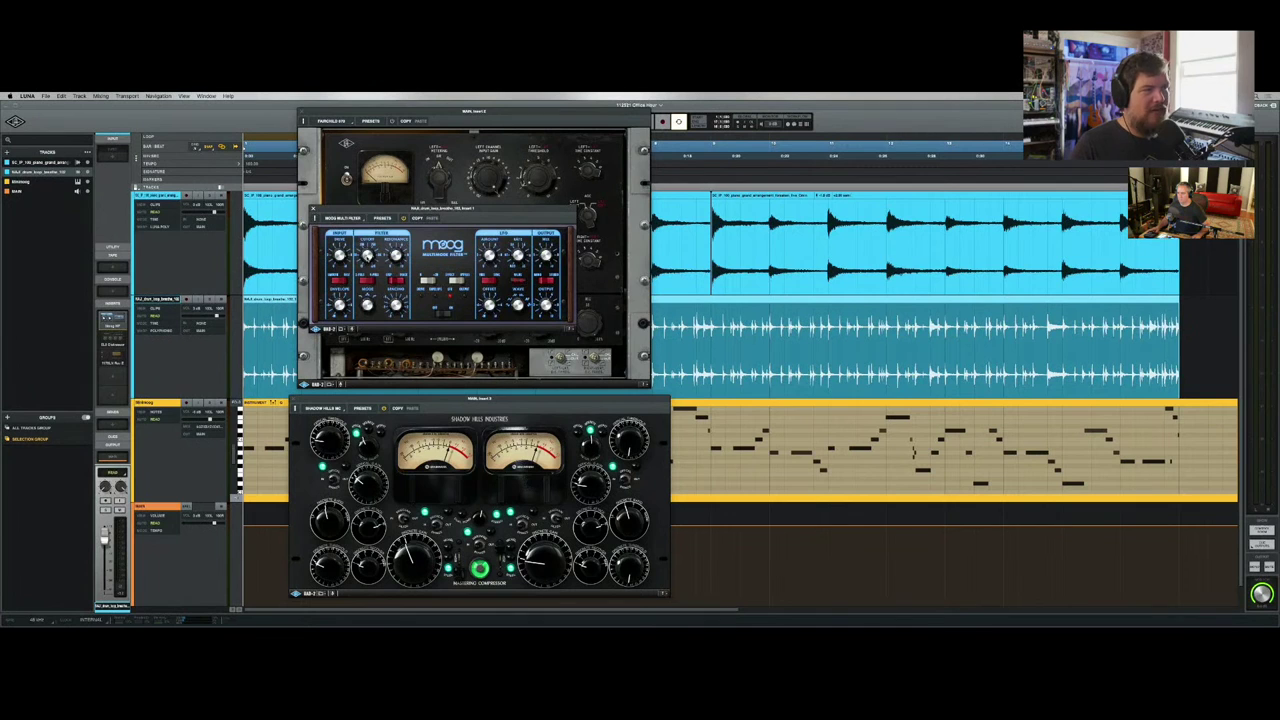
pyautogui.moveTo(335, 214); pyautogui.dragTo(710, 248)
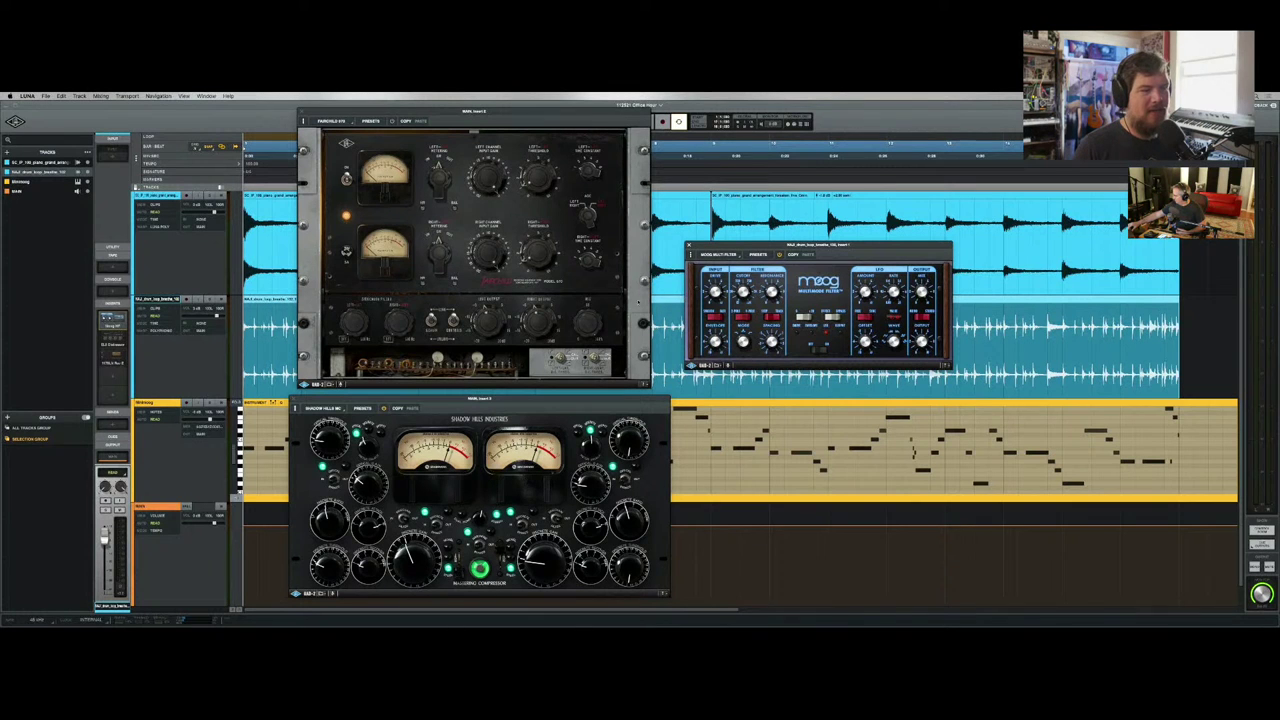
pyautogui.moveTo(577, 404); pyautogui.dragTo(580, 402)
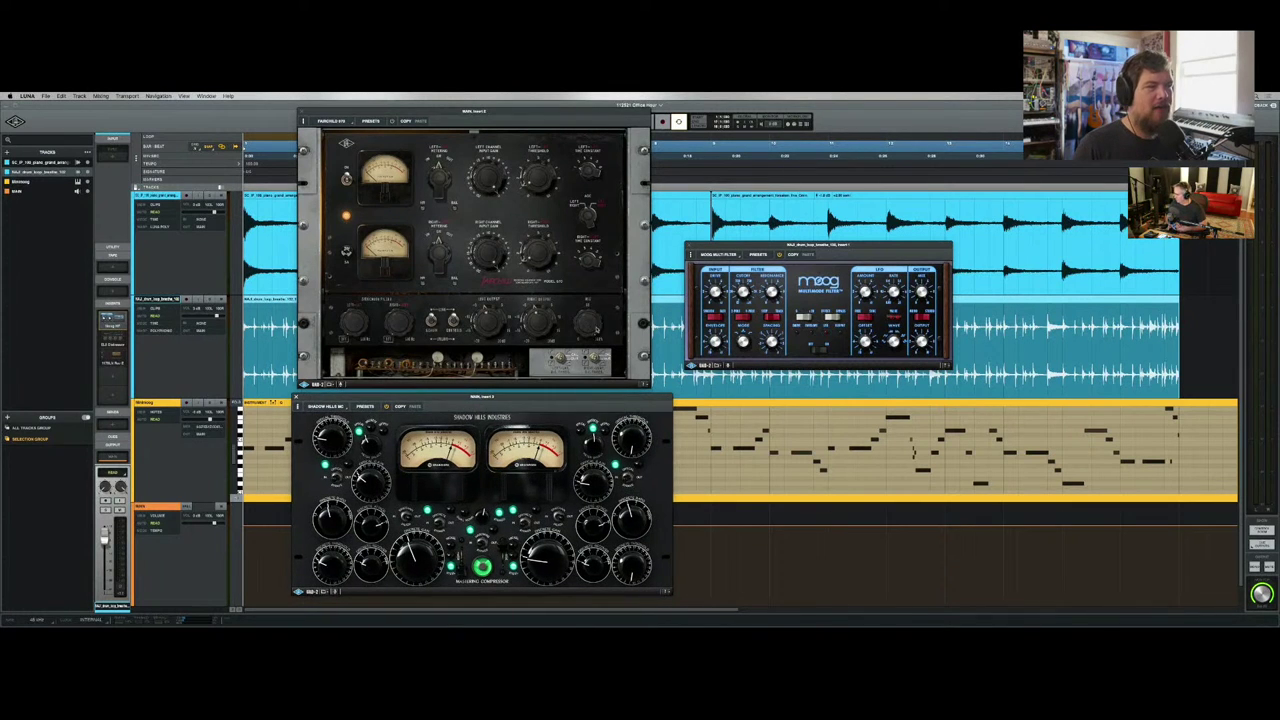
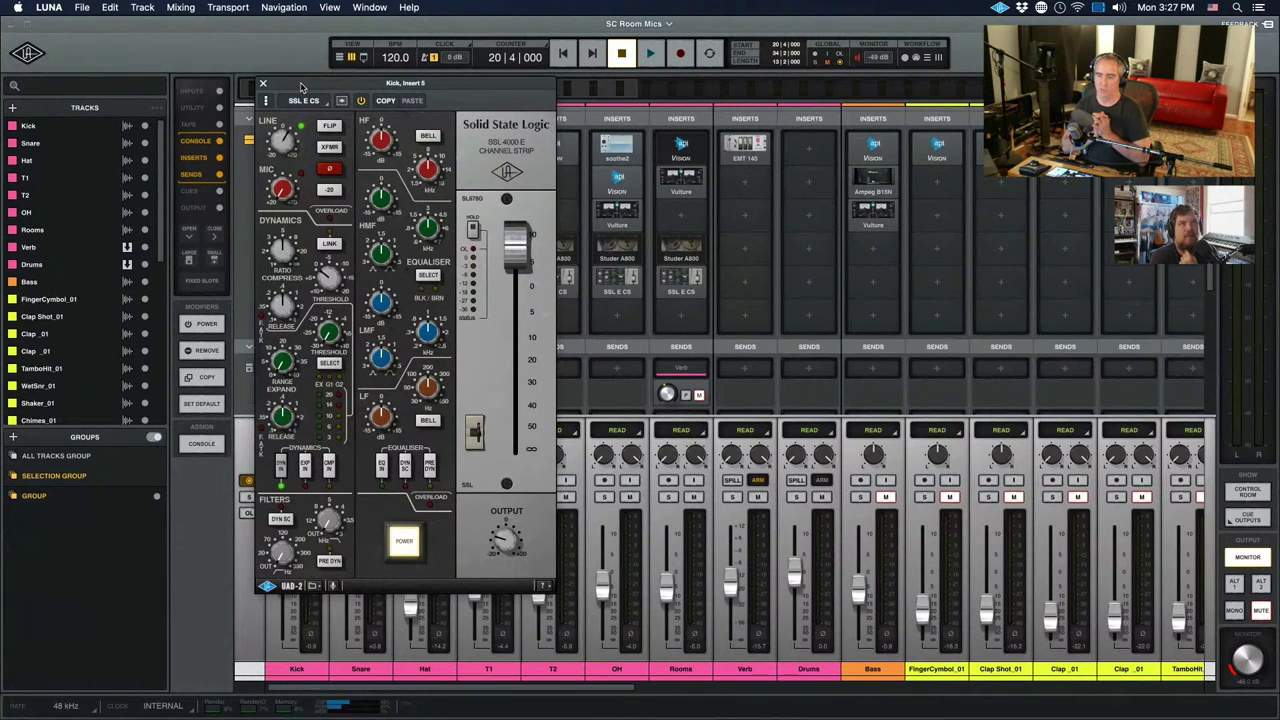
# - Shift the Kick track's SSL 4000 E channel strip aside, adjust its line gain, and flip the input to mic
pyautogui.moveTo(300, 87); pyautogui.dragTo(251, 92)
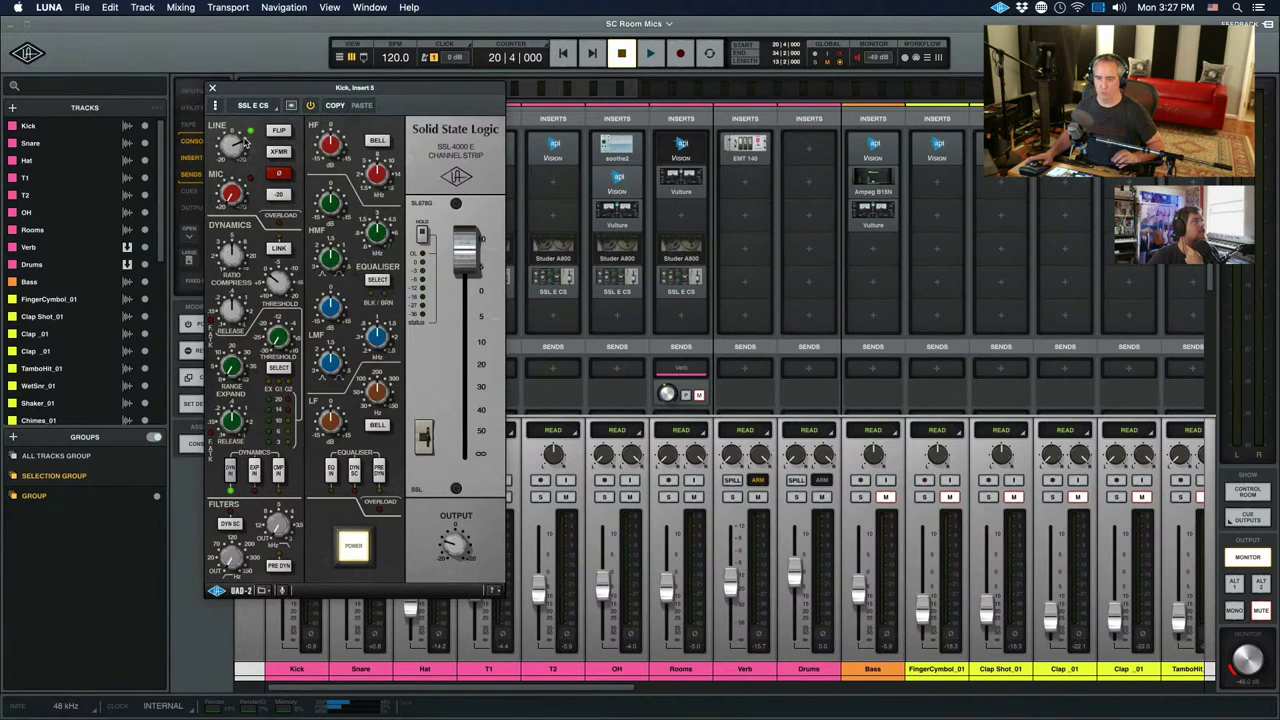
pyautogui.moveTo(233, 148); pyautogui.dragTo(226, 182)
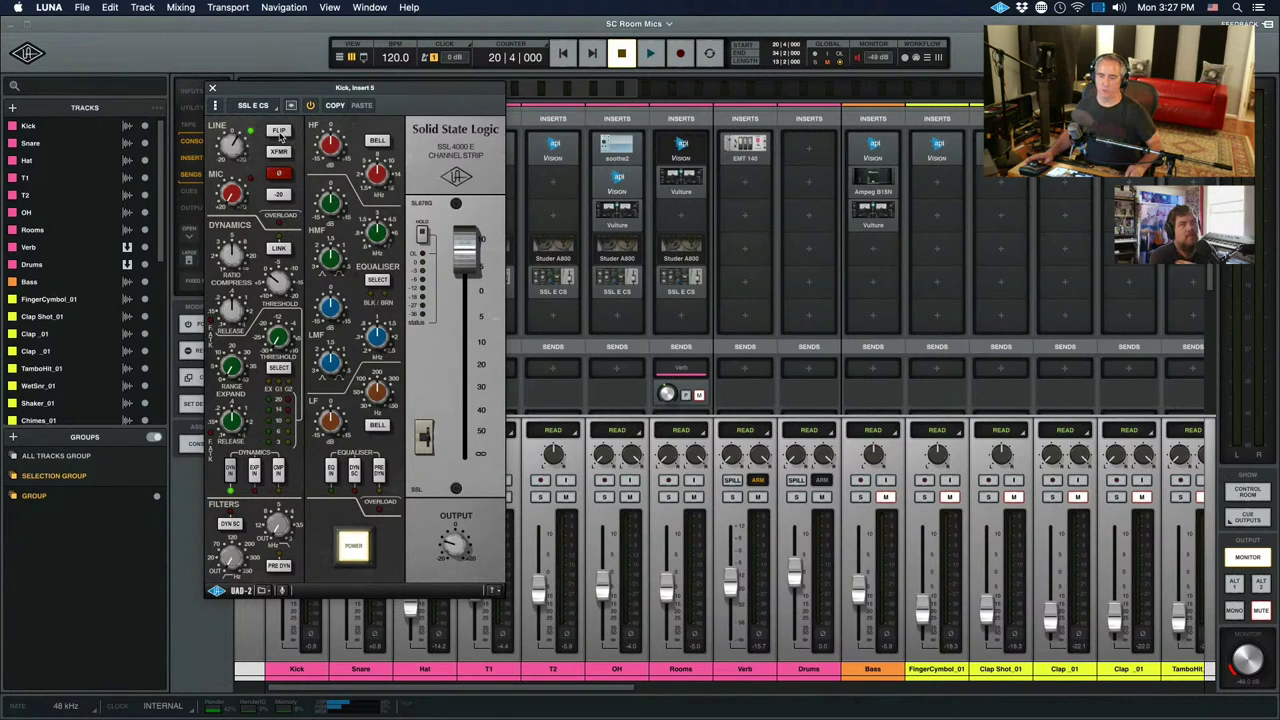
pyautogui.click(280, 132)
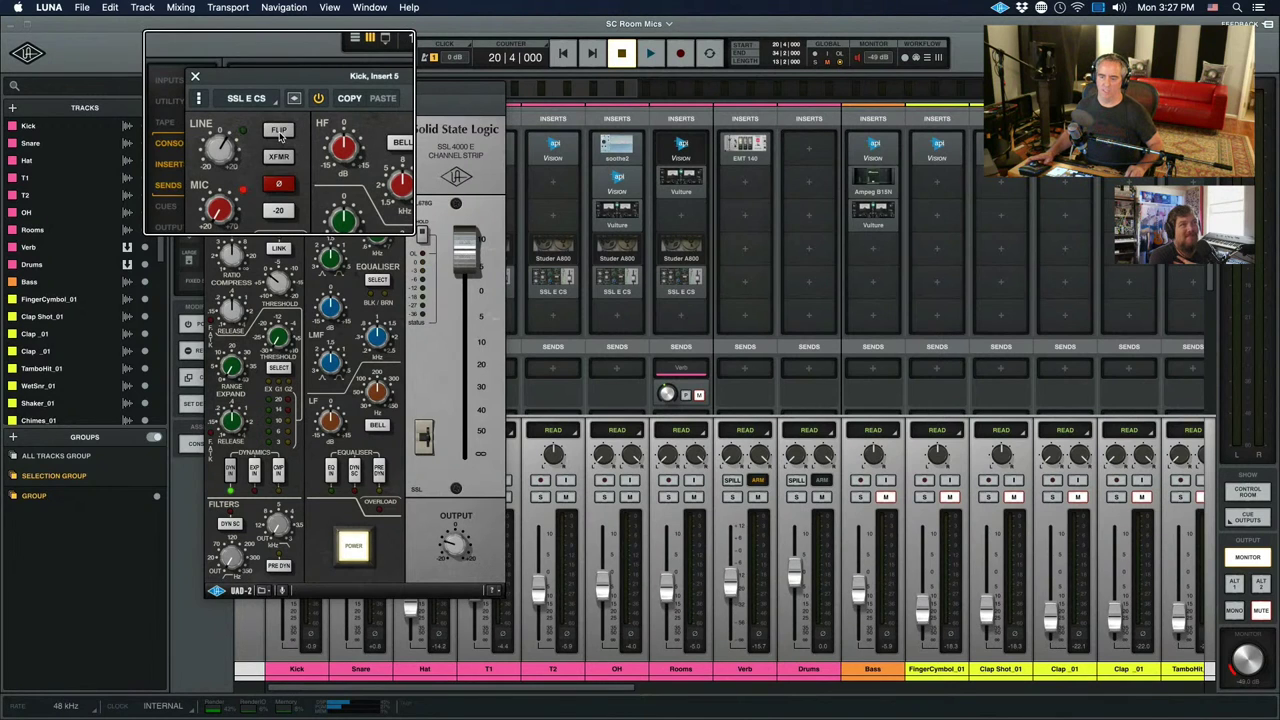
# - Try the Kick strip's input switches, adjust the mic gain, and flip between line and mic, finishing on mic
pyautogui.click(279, 156)
pyautogui.click(279, 156)
pyautogui.click(279, 156)
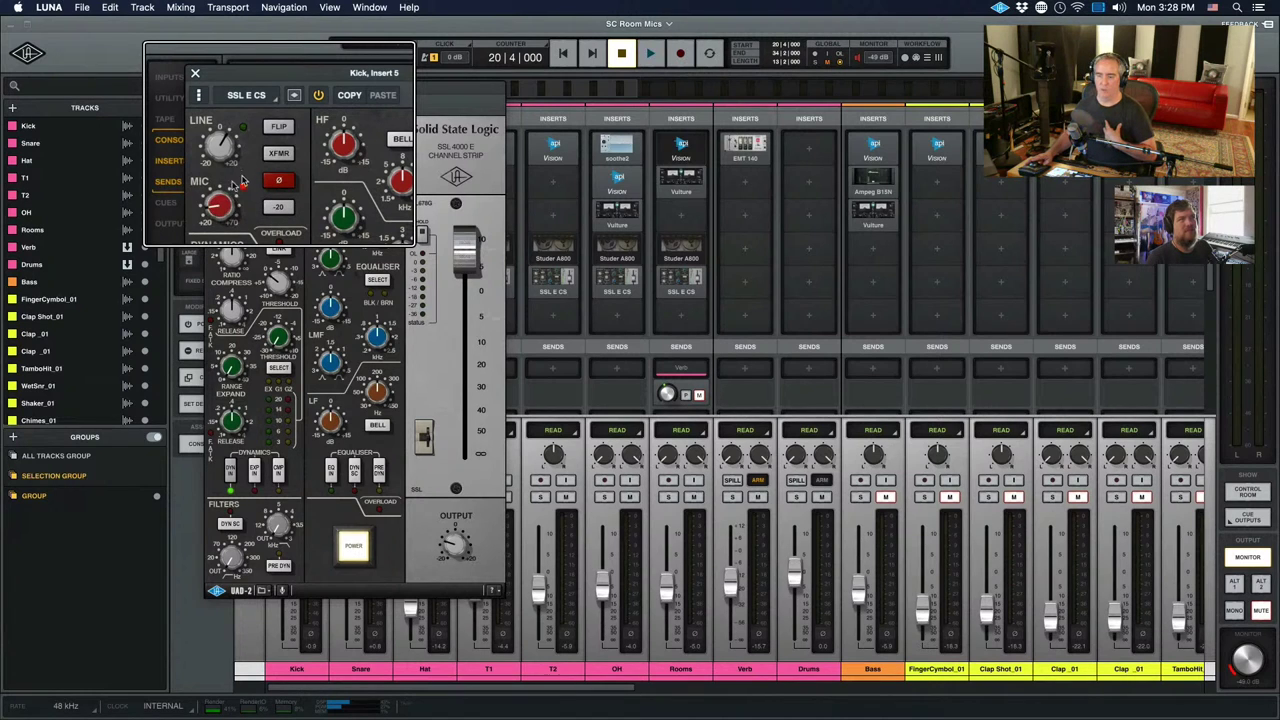
pyautogui.click(241, 174)
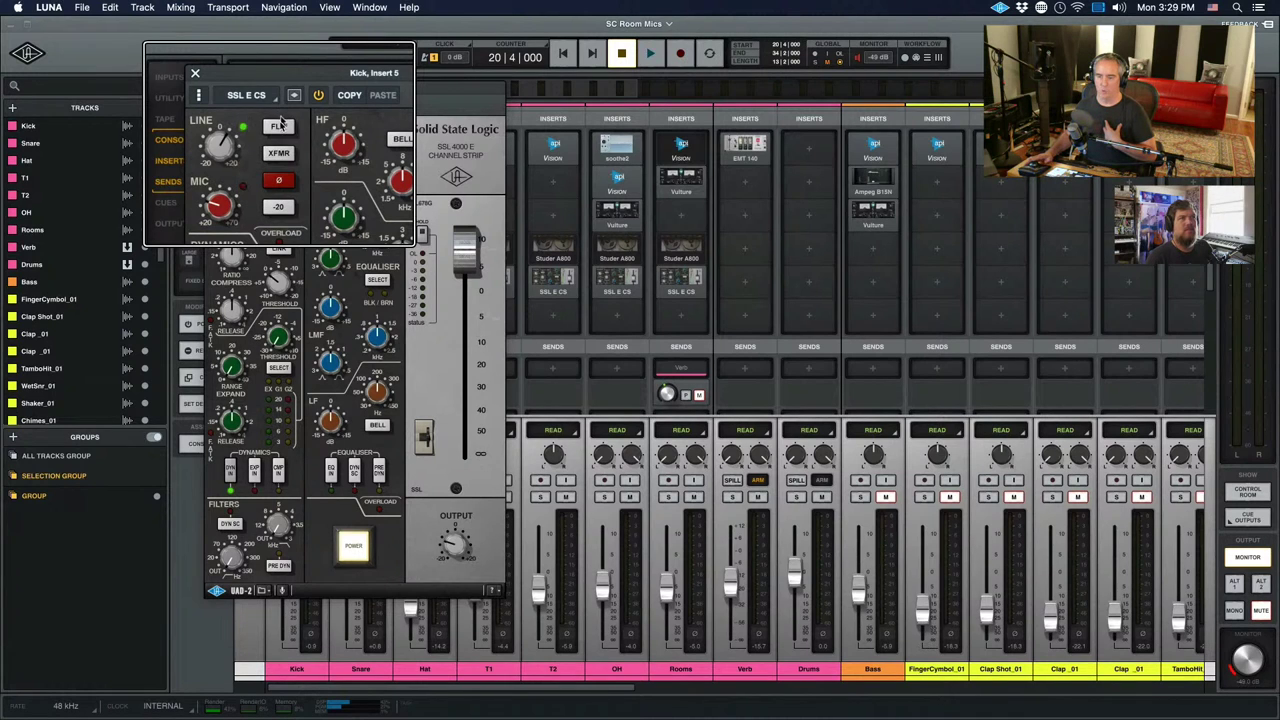
pyautogui.click(281, 127)
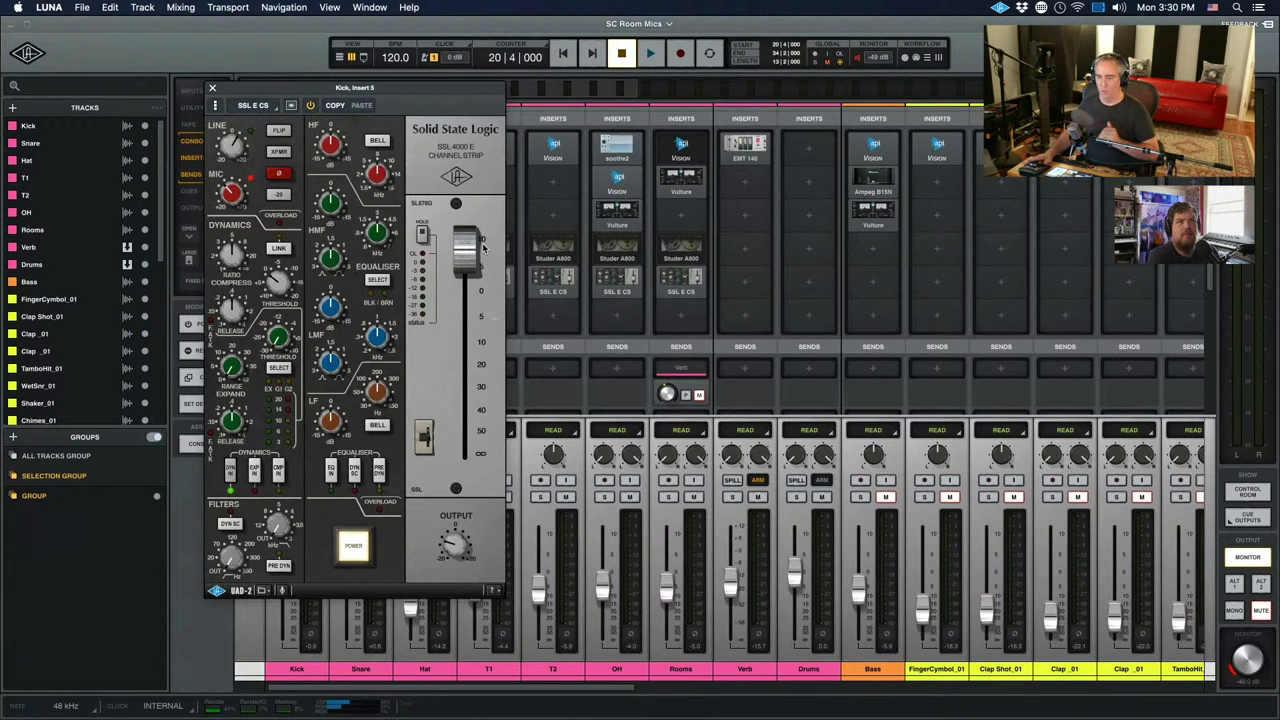
# - Open the T2 track's SSL strip beside the Kick's and lower the Kick strip's fader slightly
pyautogui.moveTo(467, 258)
pyautogui.mouseDown()
pyautogui.moveTo(468, 300)
pyautogui.moveTo(476, 262)
pyautogui.mouseUp()
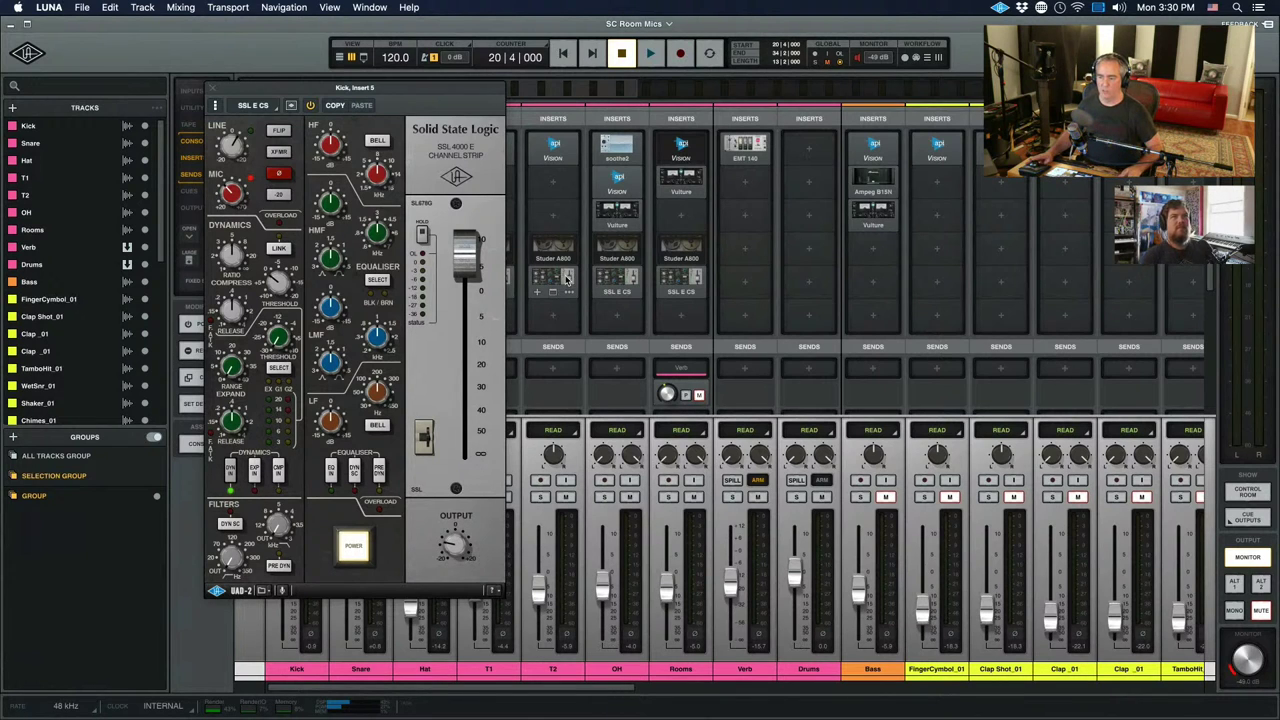
pyautogui.click(566, 281)
pyautogui.moveTo(550, 256); pyautogui.dragTo(680, 131)
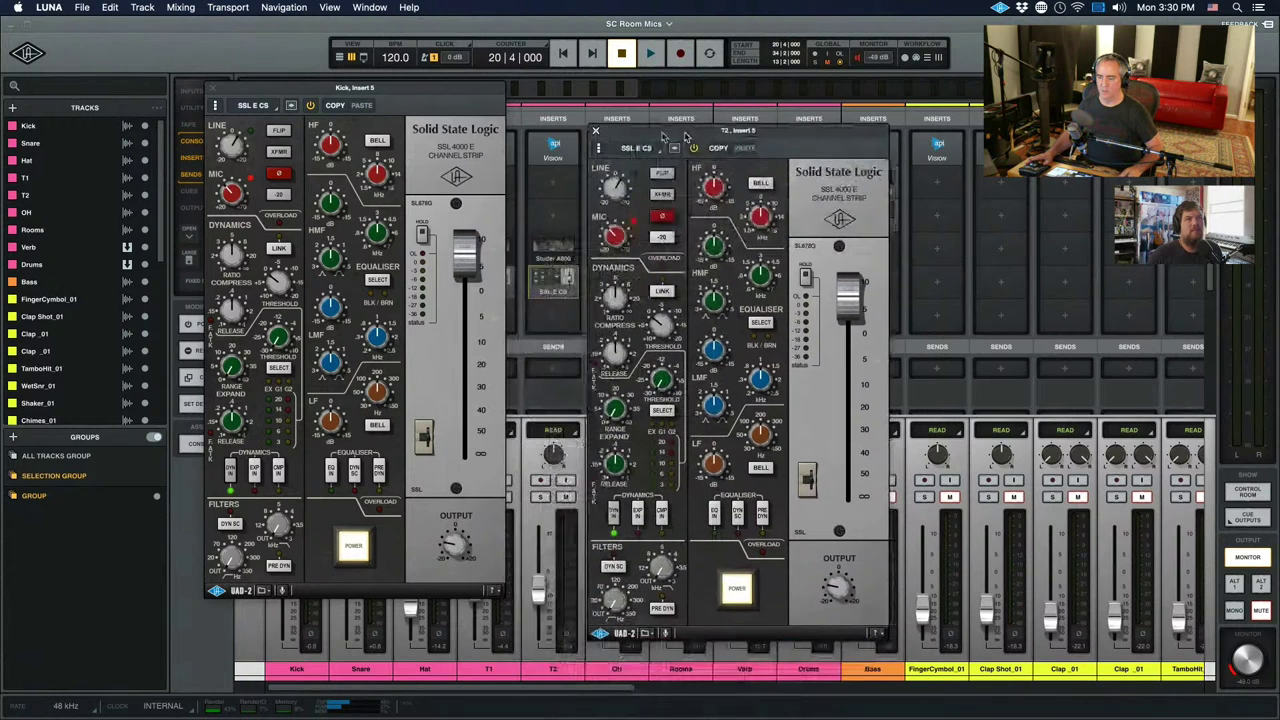
pyautogui.moveTo(470, 268); pyautogui.dragTo(470, 285)
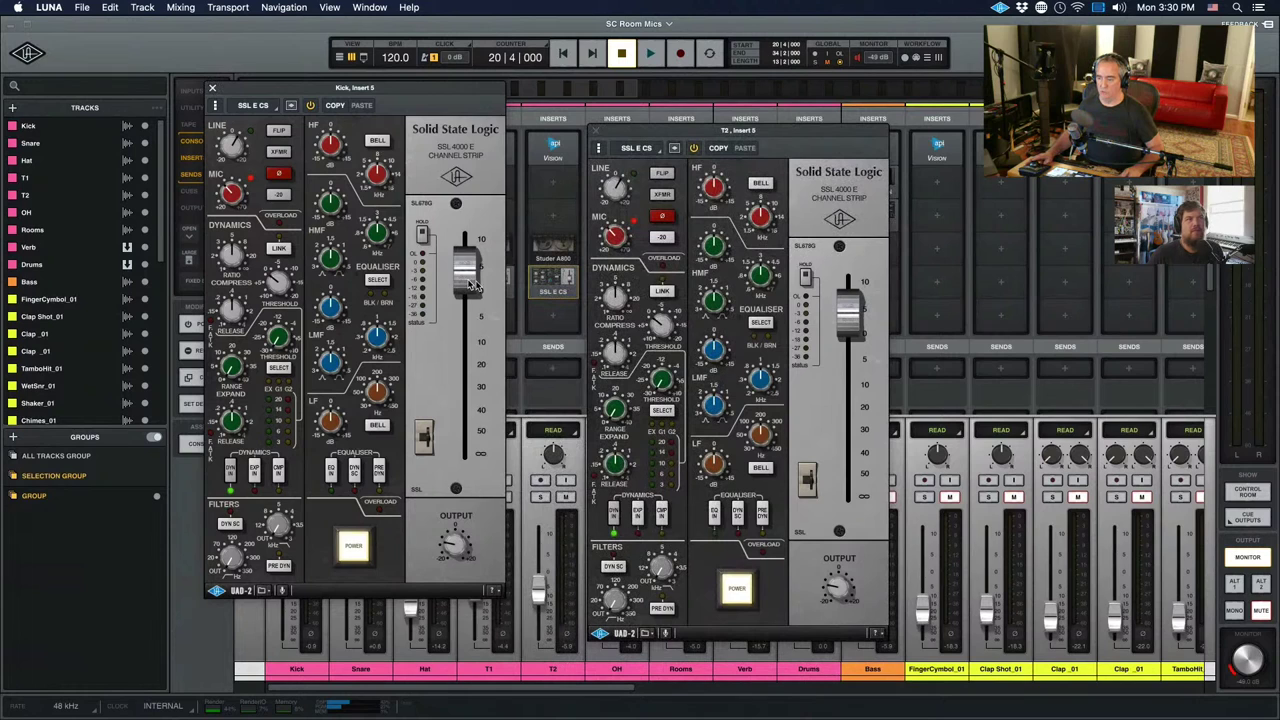
# - Point out the mic gain on T2's SSL strip and close both channel strip windows
pyautogui.moveTo(613, 234); pyautogui.dragTo(609, 242)
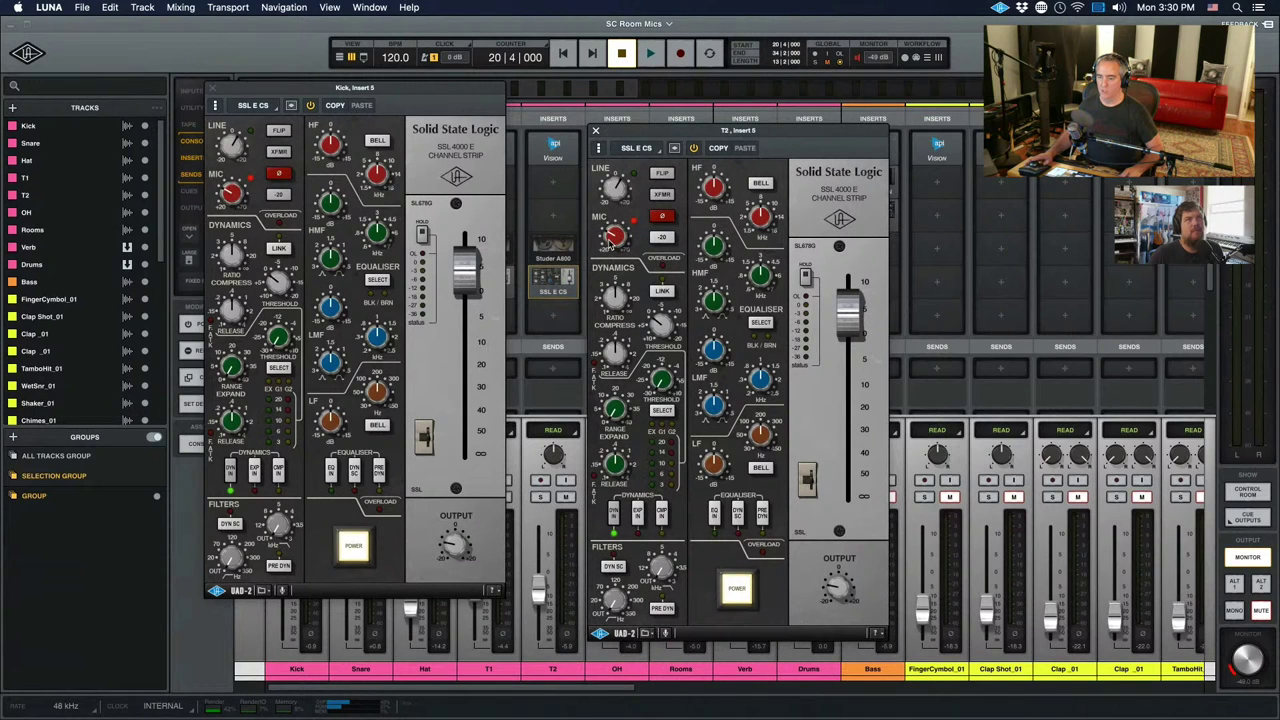
pyautogui.click(595, 130)
pyautogui.click(212, 88)
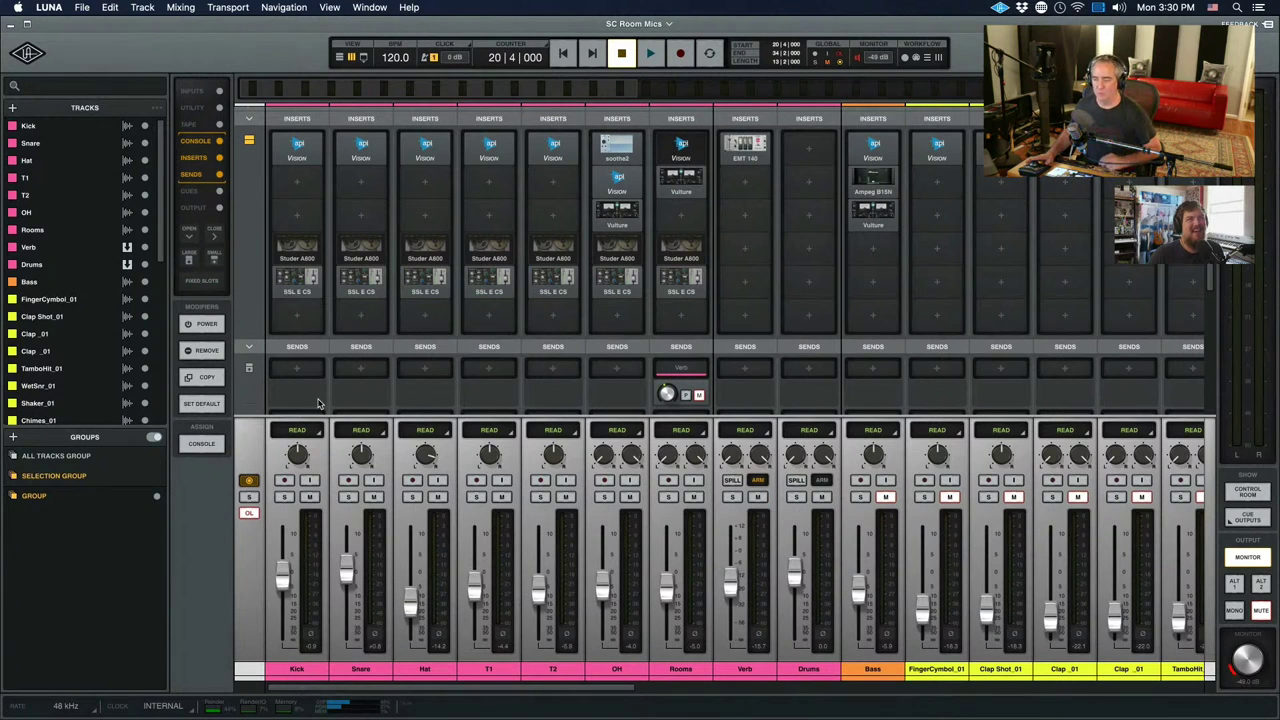
# - Play the drums with the SSL strips bypassed and engaged, lower the Kick strip's output, close it, and stop playback
pyautogui.moveTo(294, 293)
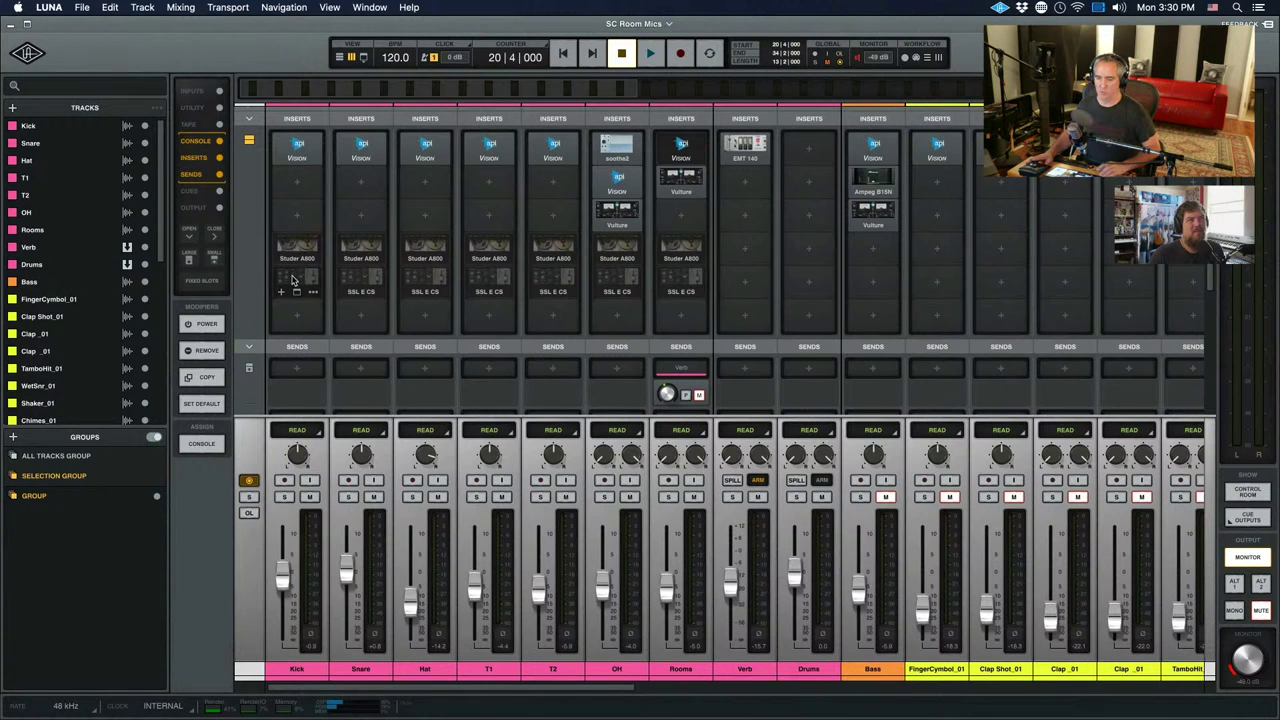
pyautogui.press('space')
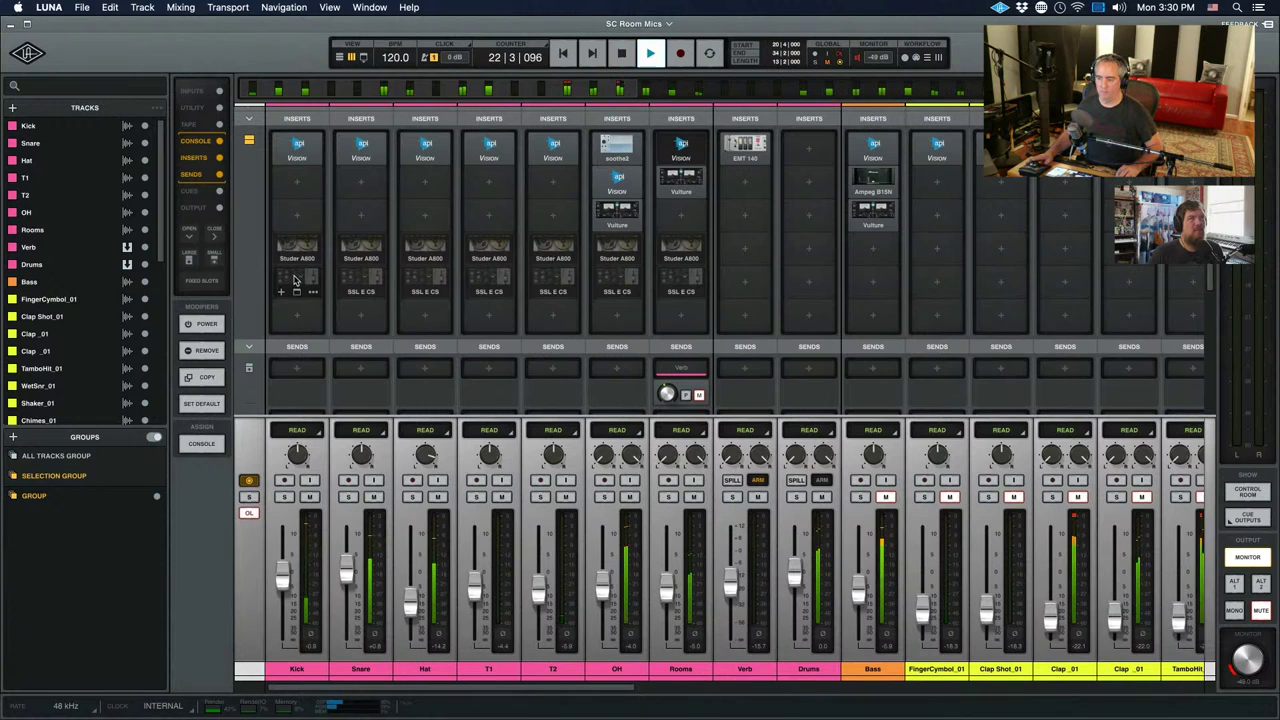
pyautogui.click(293, 274)
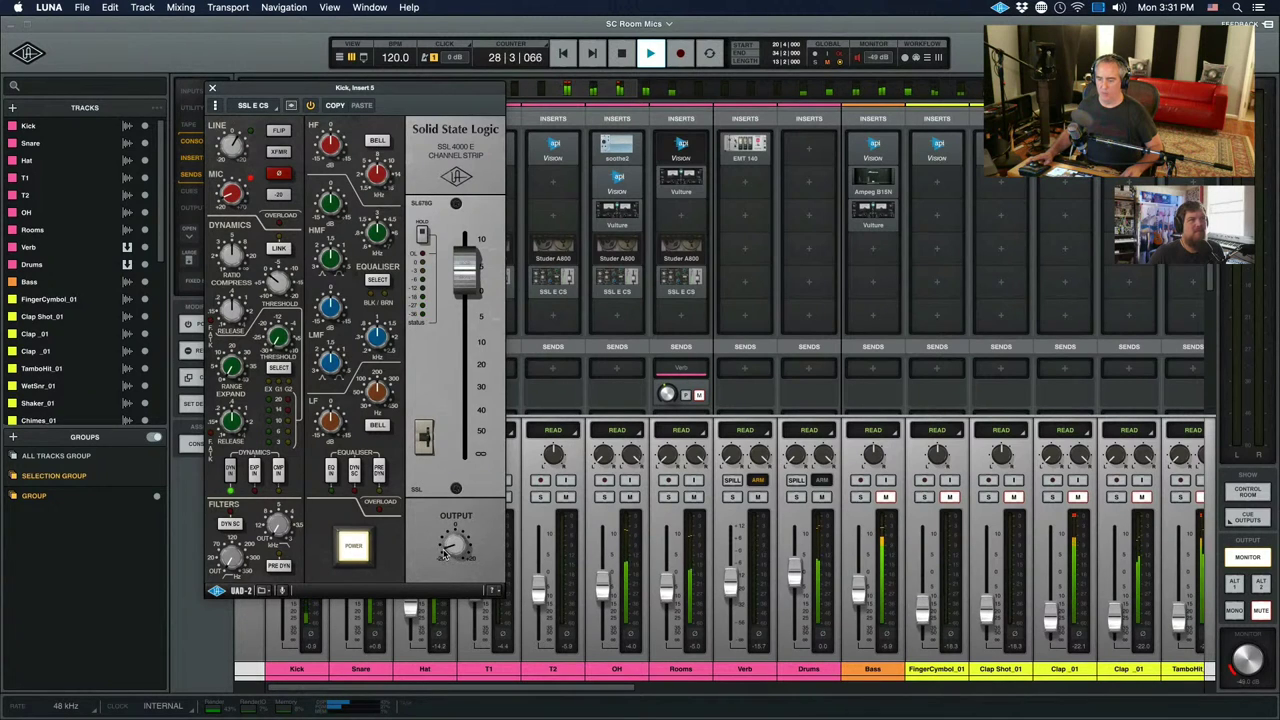
pyautogui.click(212, 88)
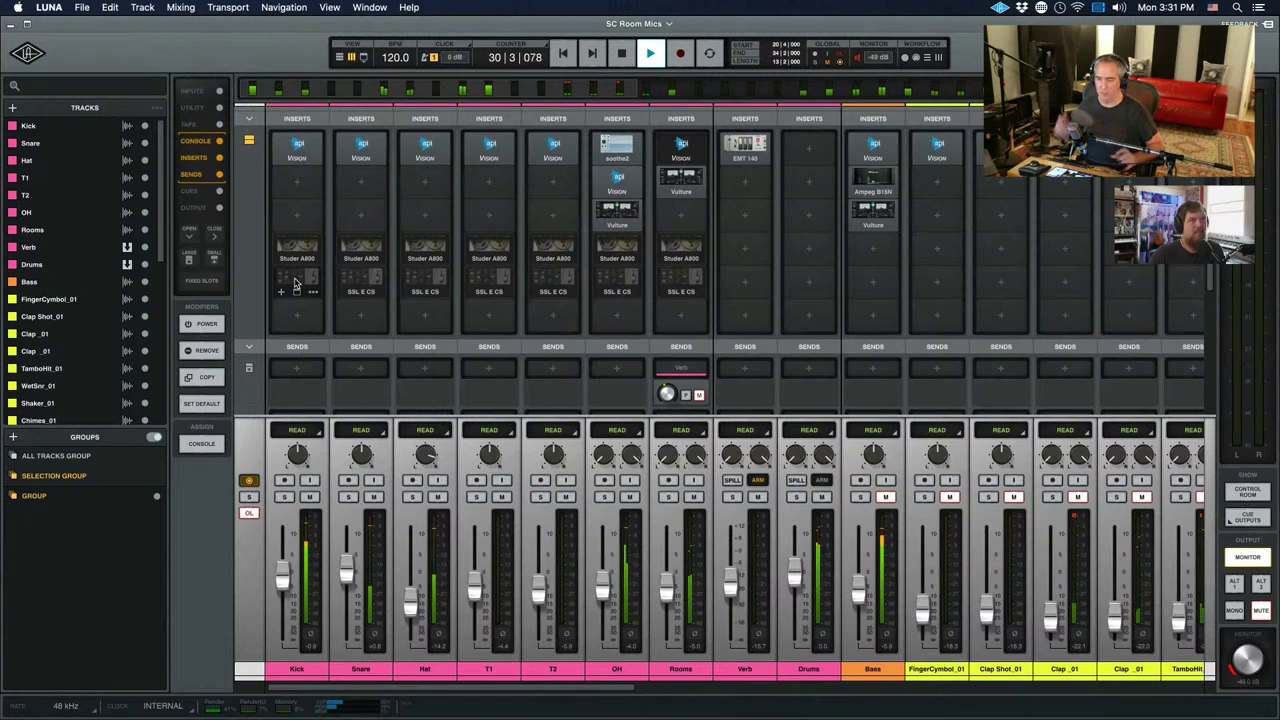
pyautogui.press('space')
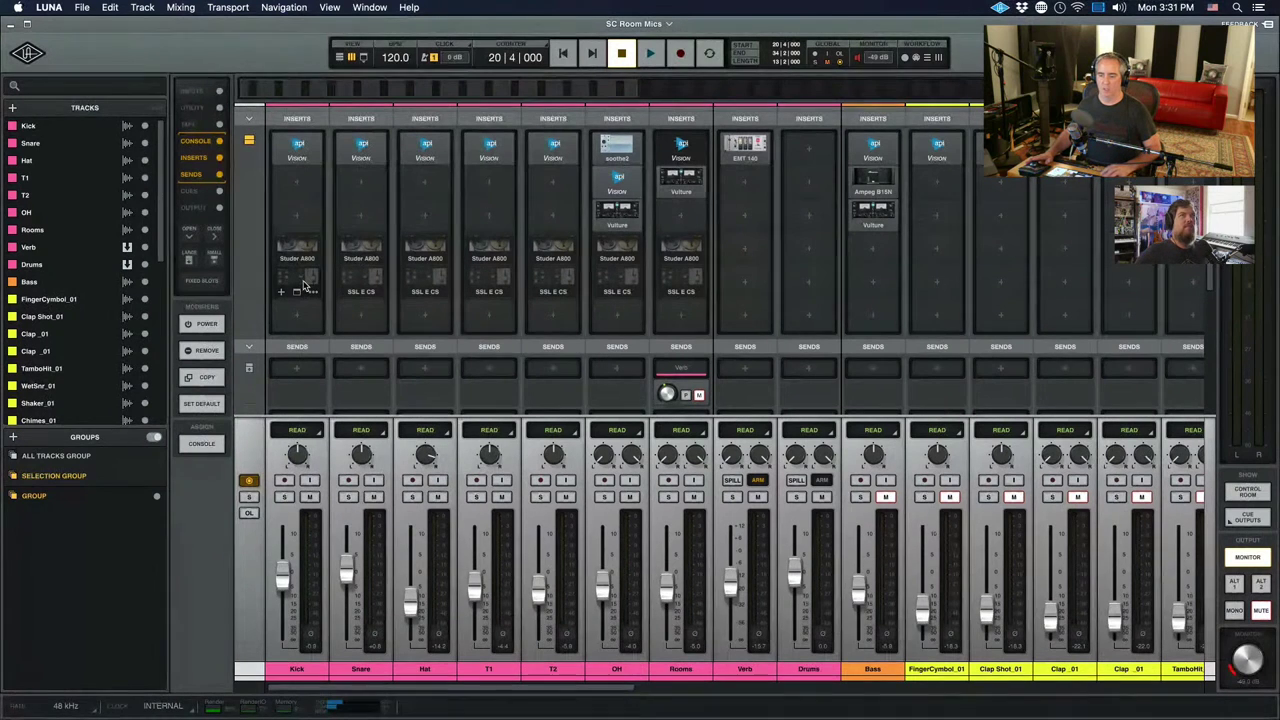
# - Reopen and move the Kick's SSL strip, play the drums comparing the strips bypassed and engaged, leave them on, and stop
pyautogui.click(307, 287)
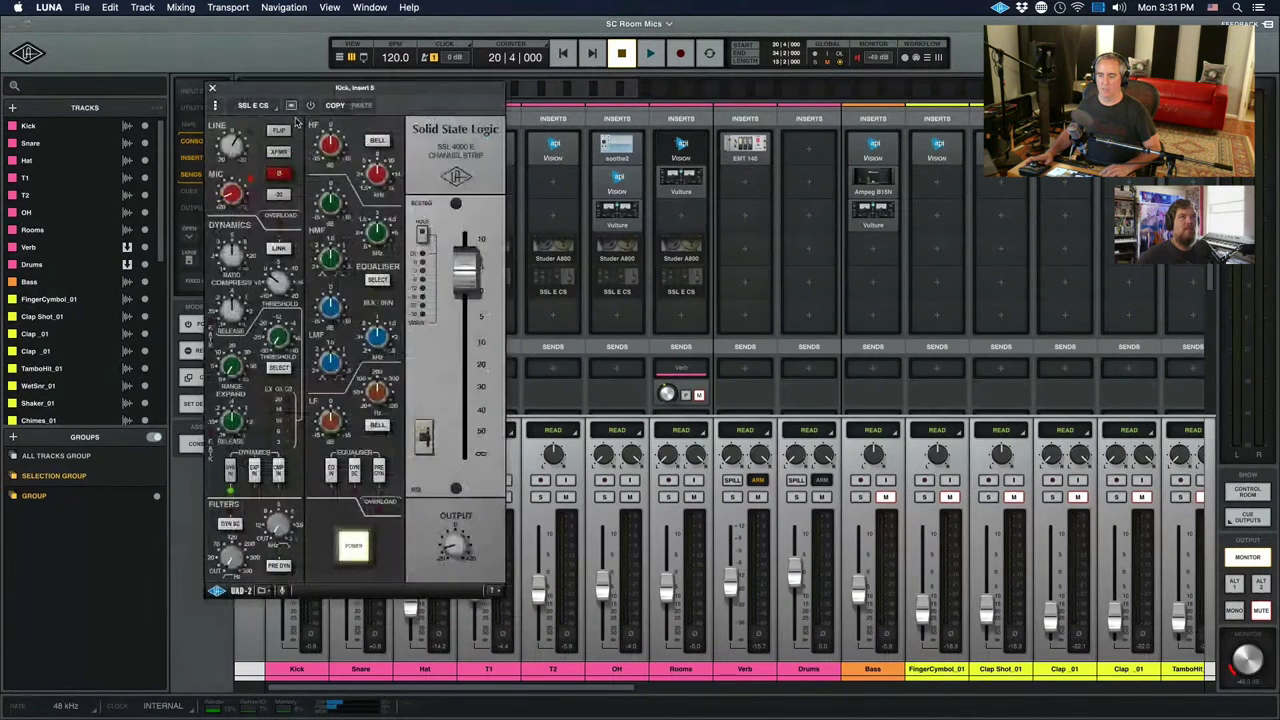
pyautogui.moveTo(290, 88); pyautogui.dragTo(180, 48)
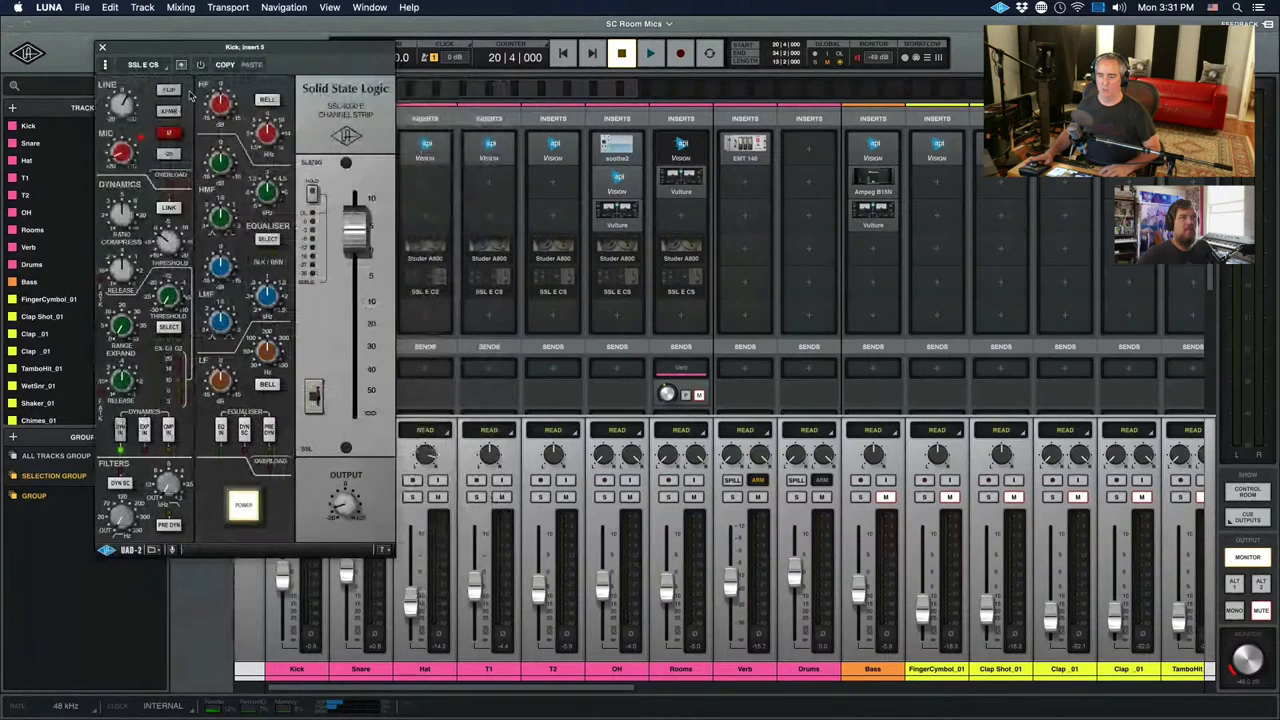
pyautogui.press('space')
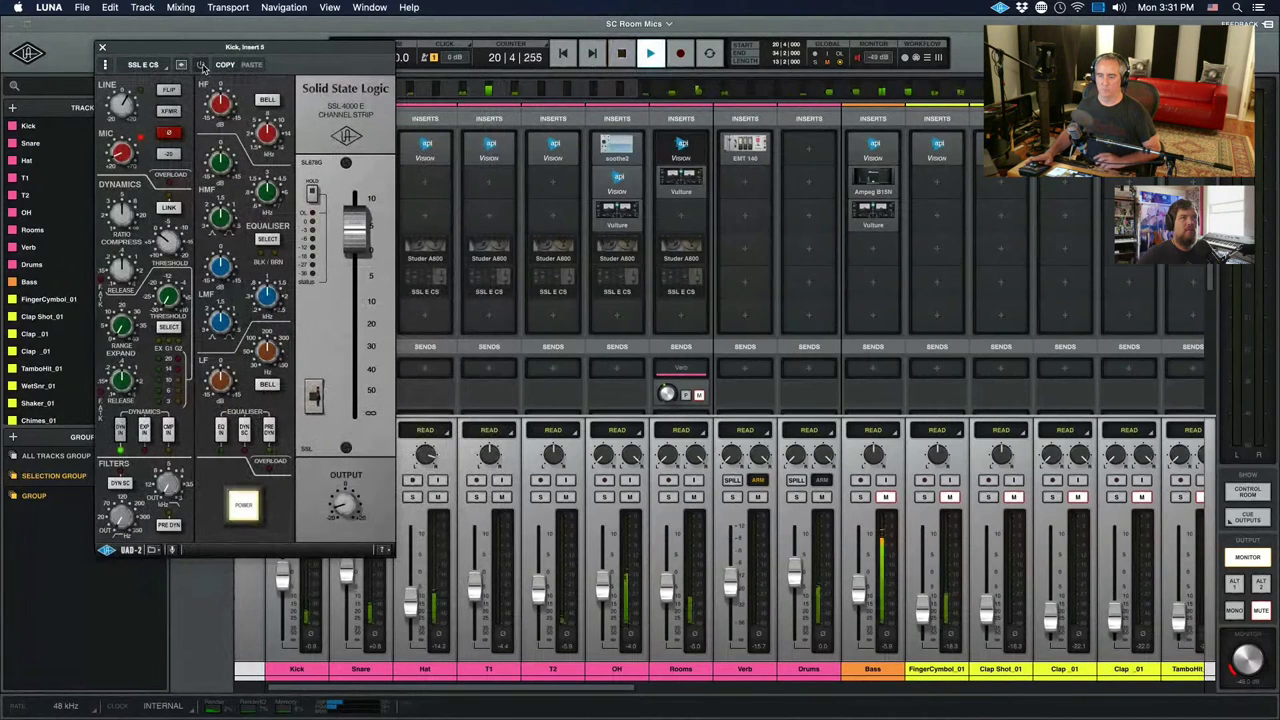
pyautogui.click(201, 65)
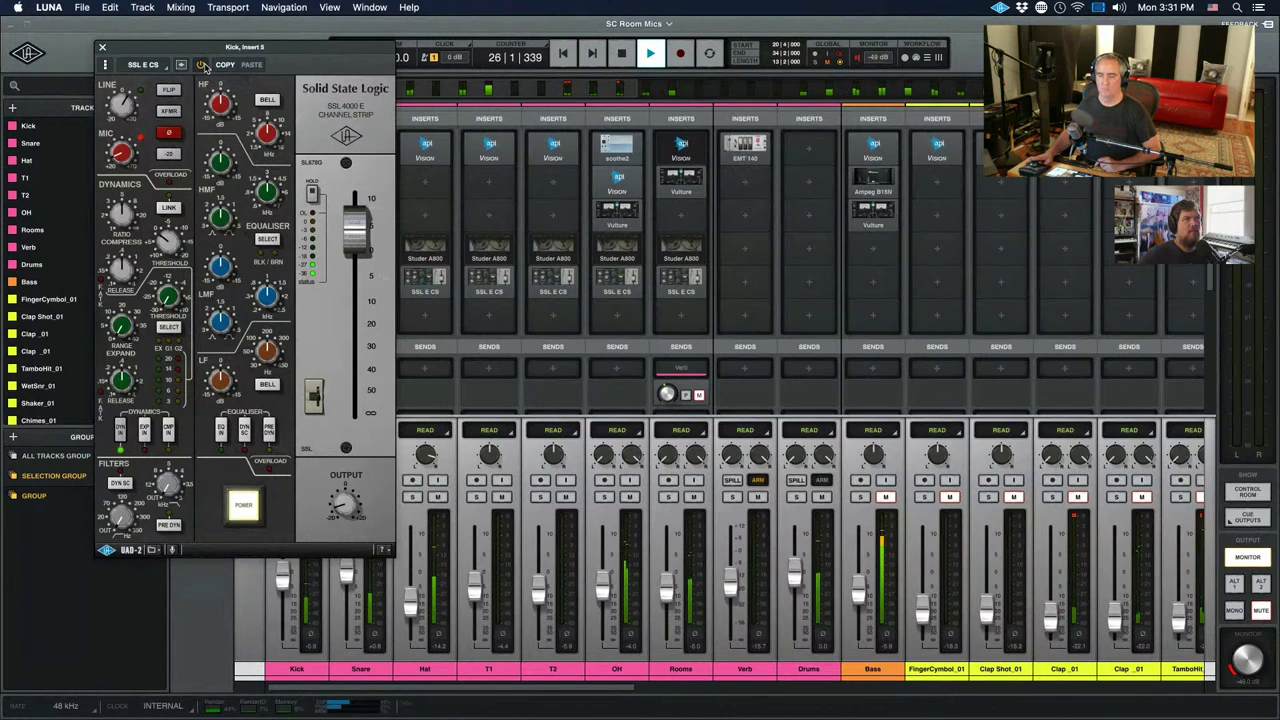
pyautogui.click(201, 65)
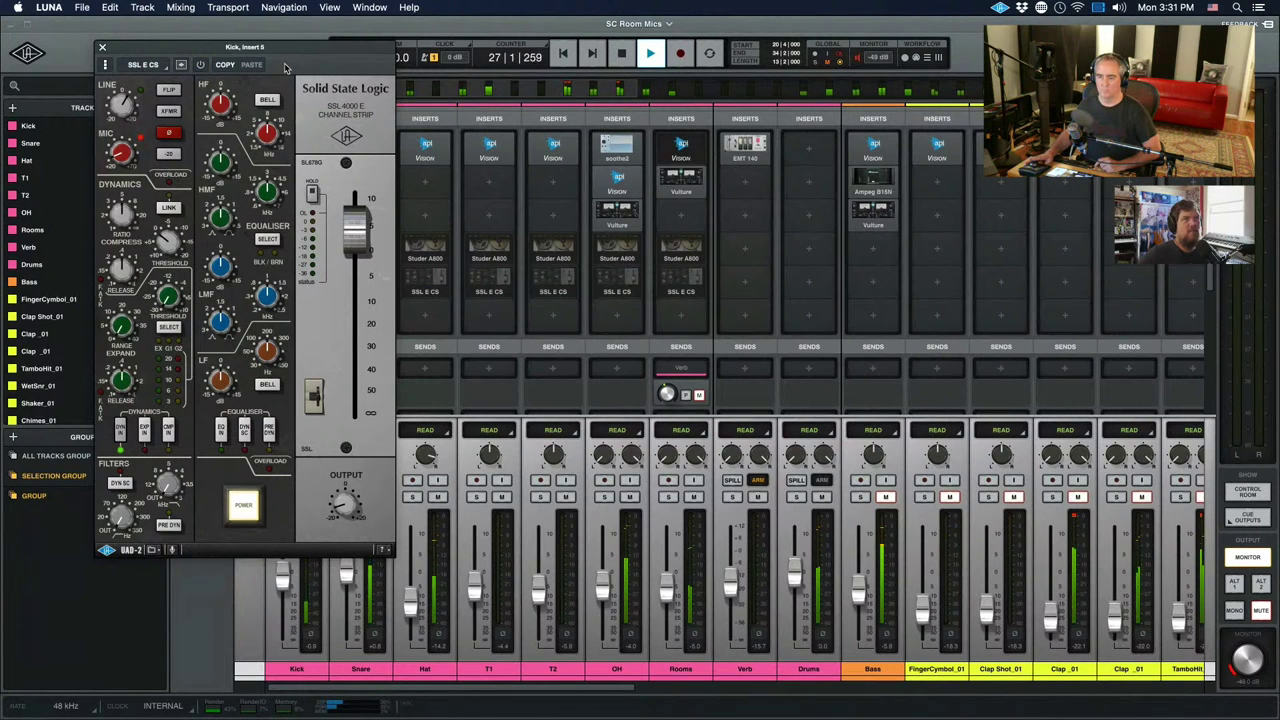
pyautogui.click(200, 65)
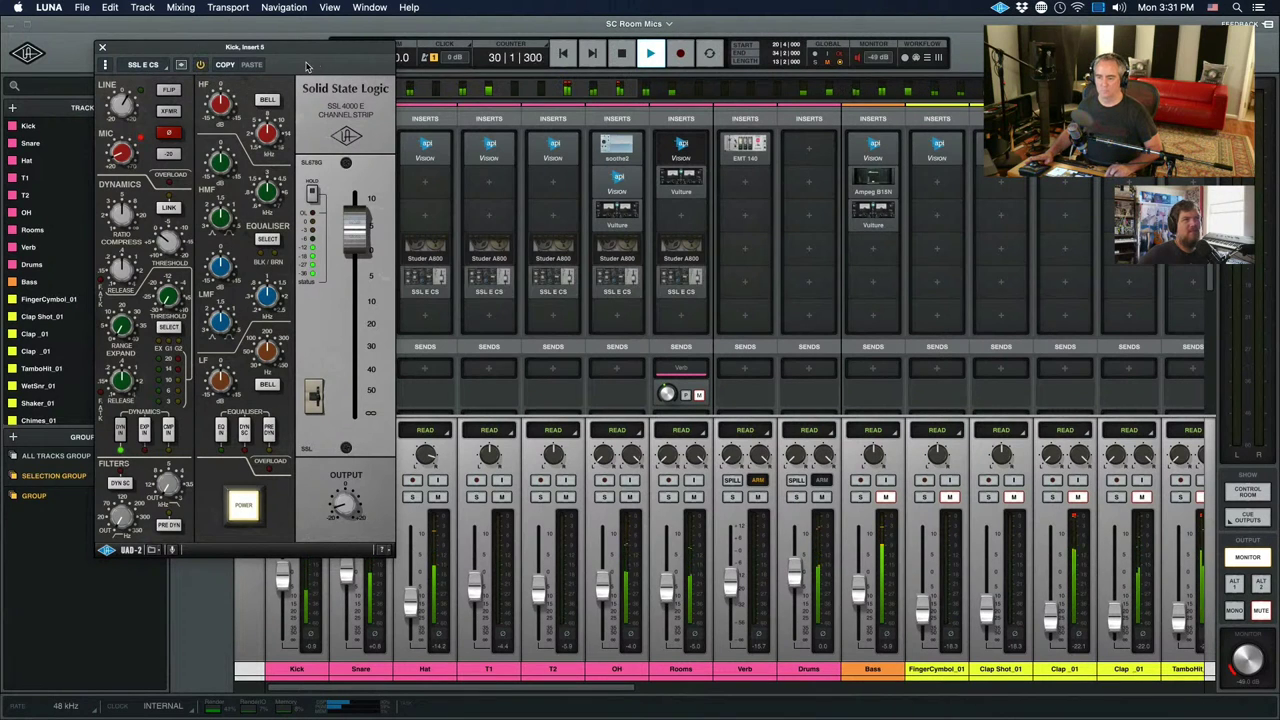
pyautogui.press('space')
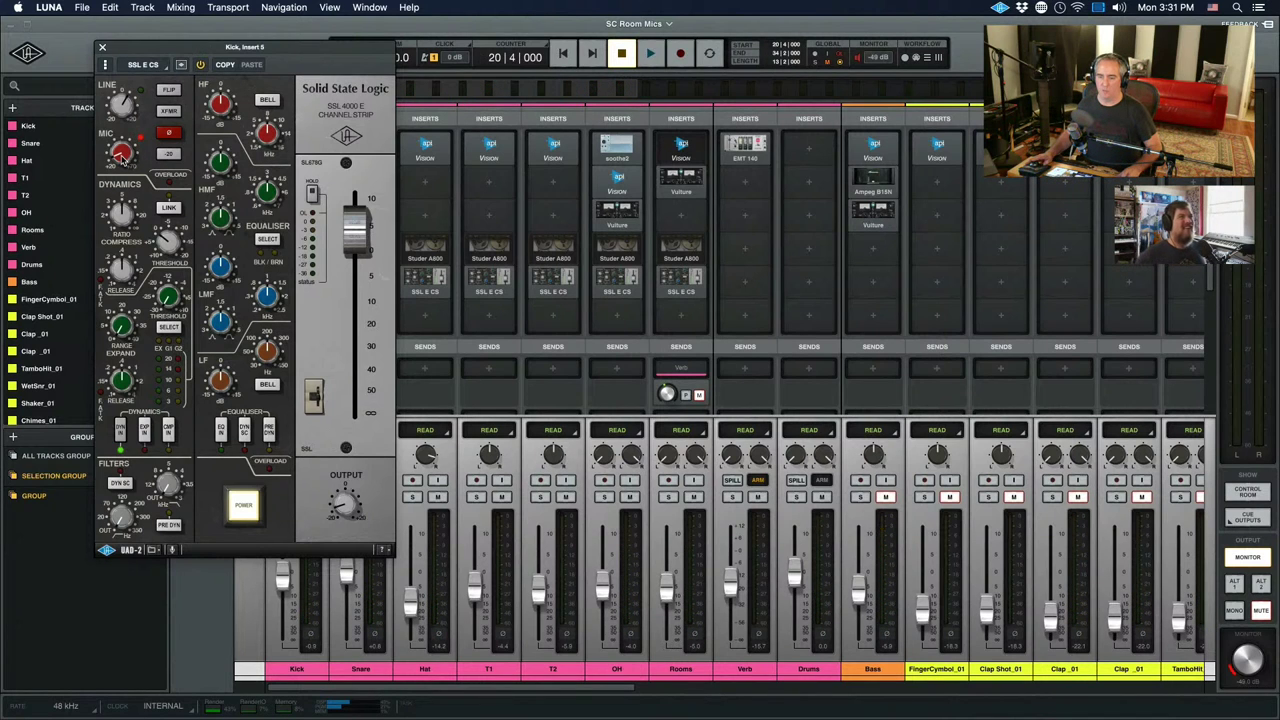
# - Switch to Pro Tools 2021.7
pyautogui.press('super+Tab')
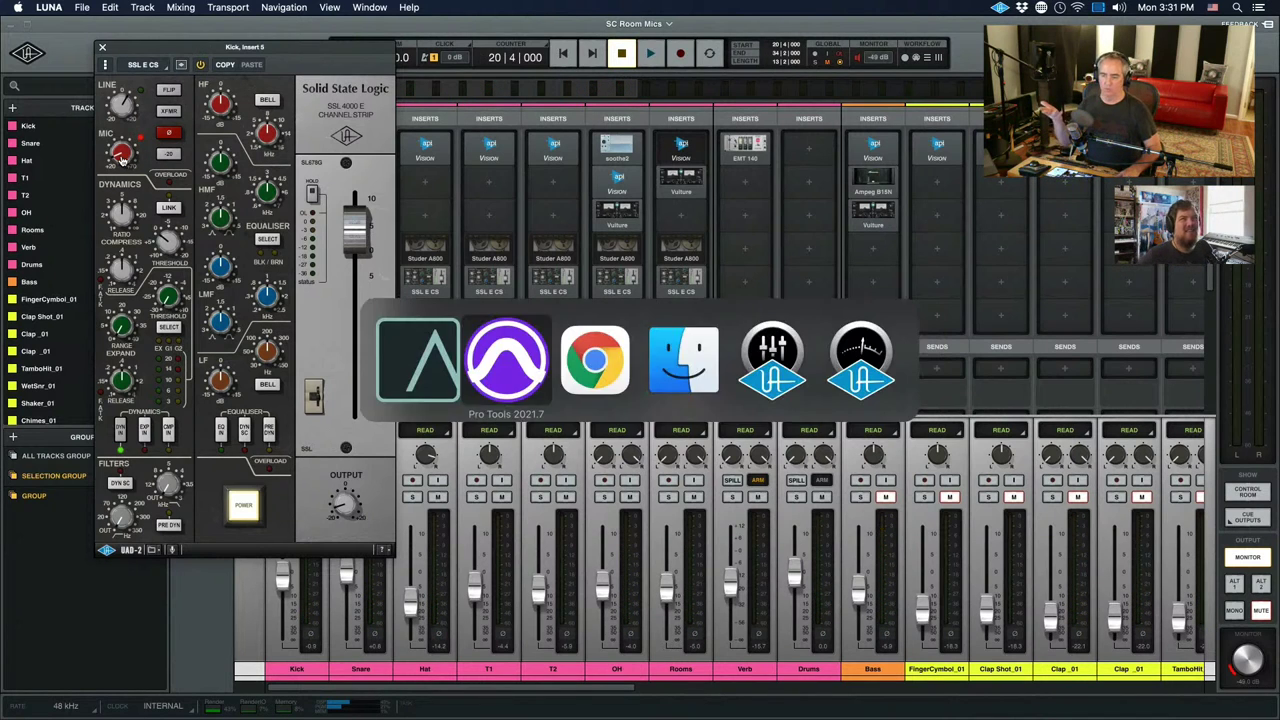
pyautogui.press('super+Tab')
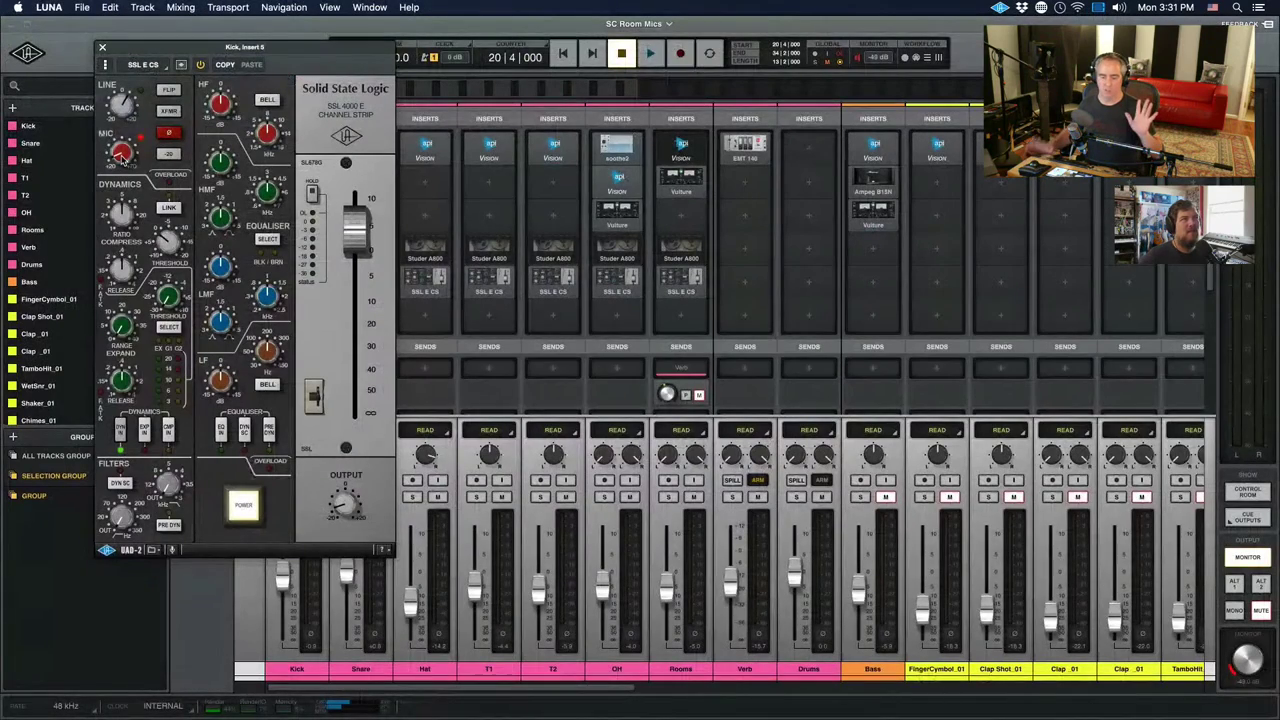